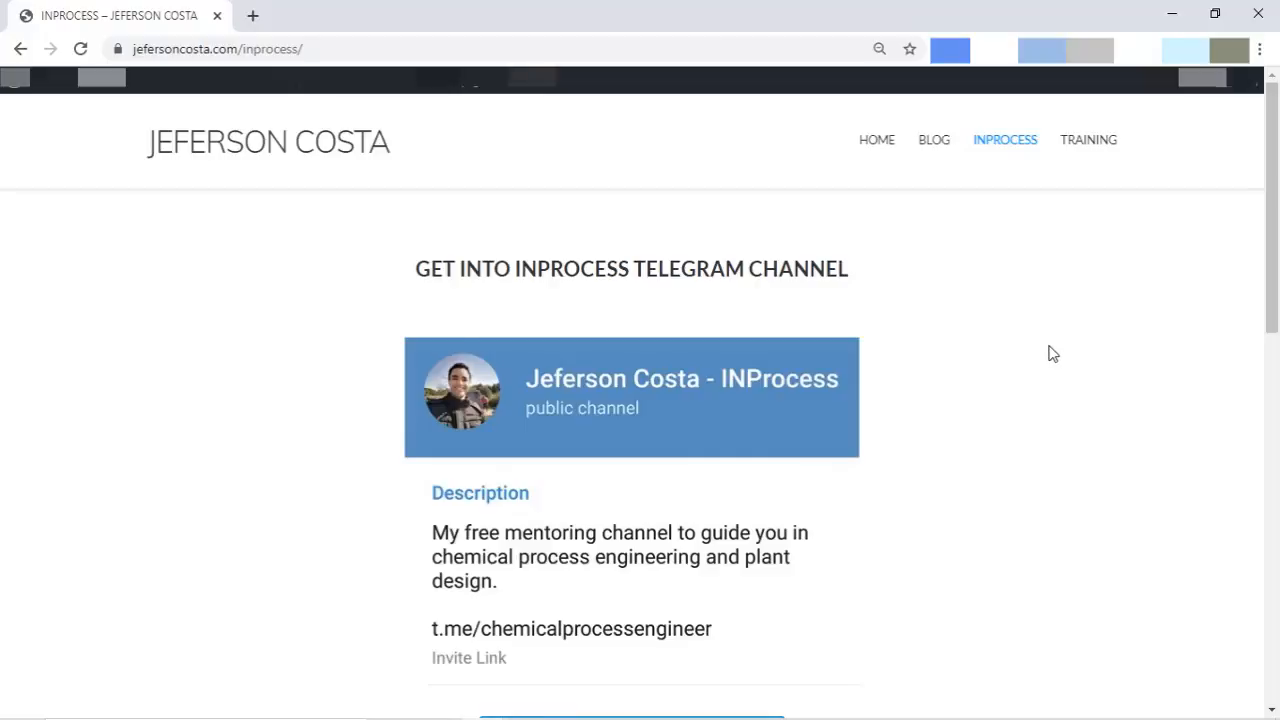
- Look through the INProcess page's Telegram channel description, group benefits and app download options
scroll(1050, 353, "down", 2)
scroll(1050, 353, "down", 3)
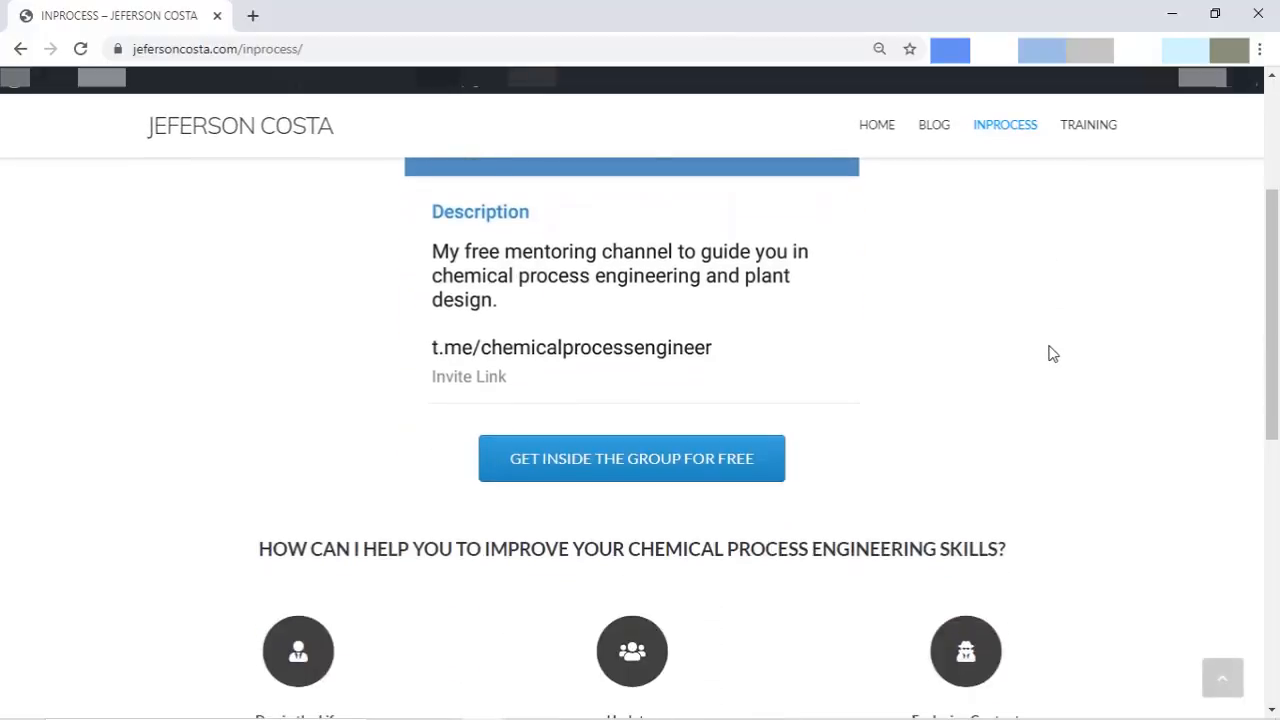
scroll(1050, 353, "down", 1)
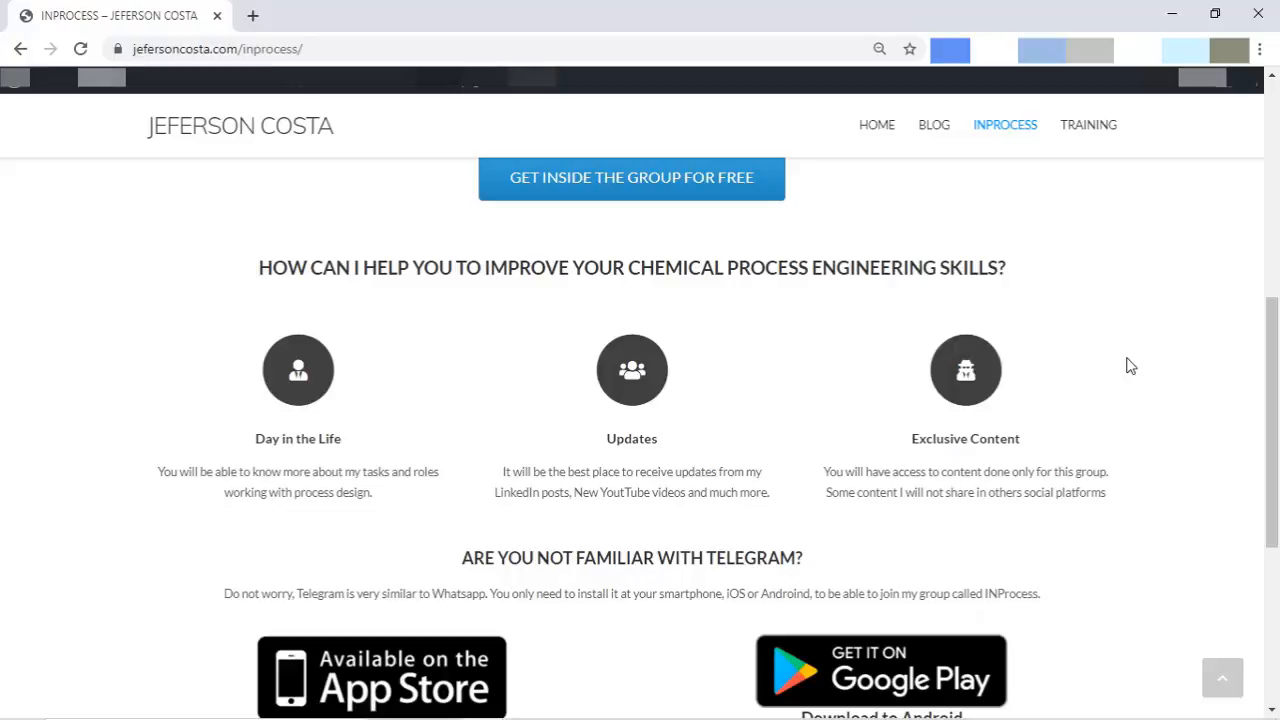
scroll(1128, 366, "down", 1)
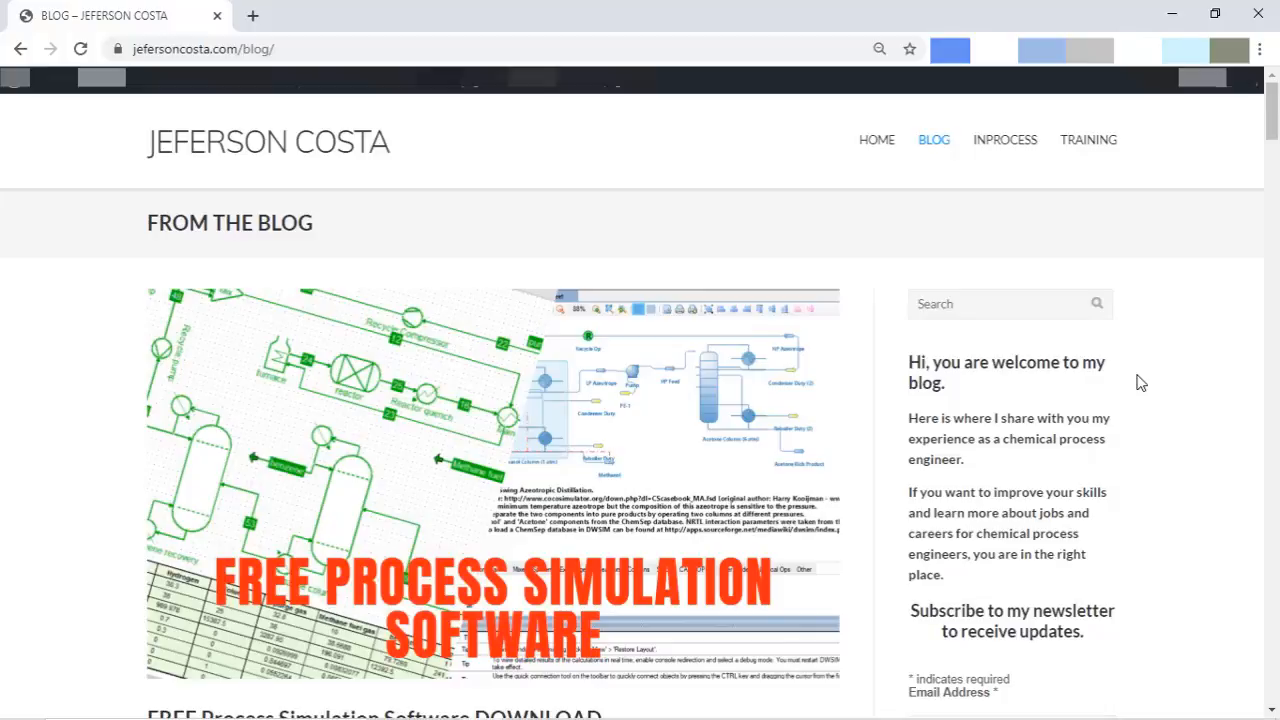
- Open the blog article "FREE Process Simulation Software DOWNLOAD" and read through to its DWSIM section
scroll(1154, 382, "down", 1)
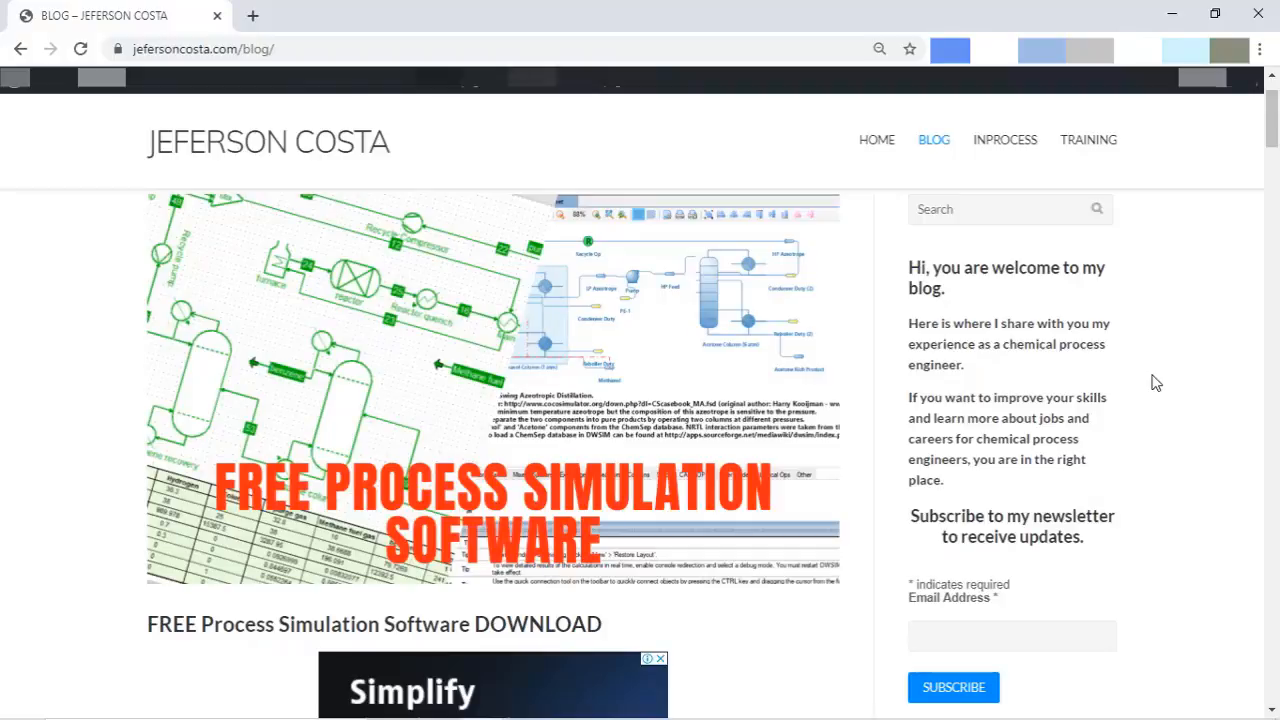
left_click(484, 630)
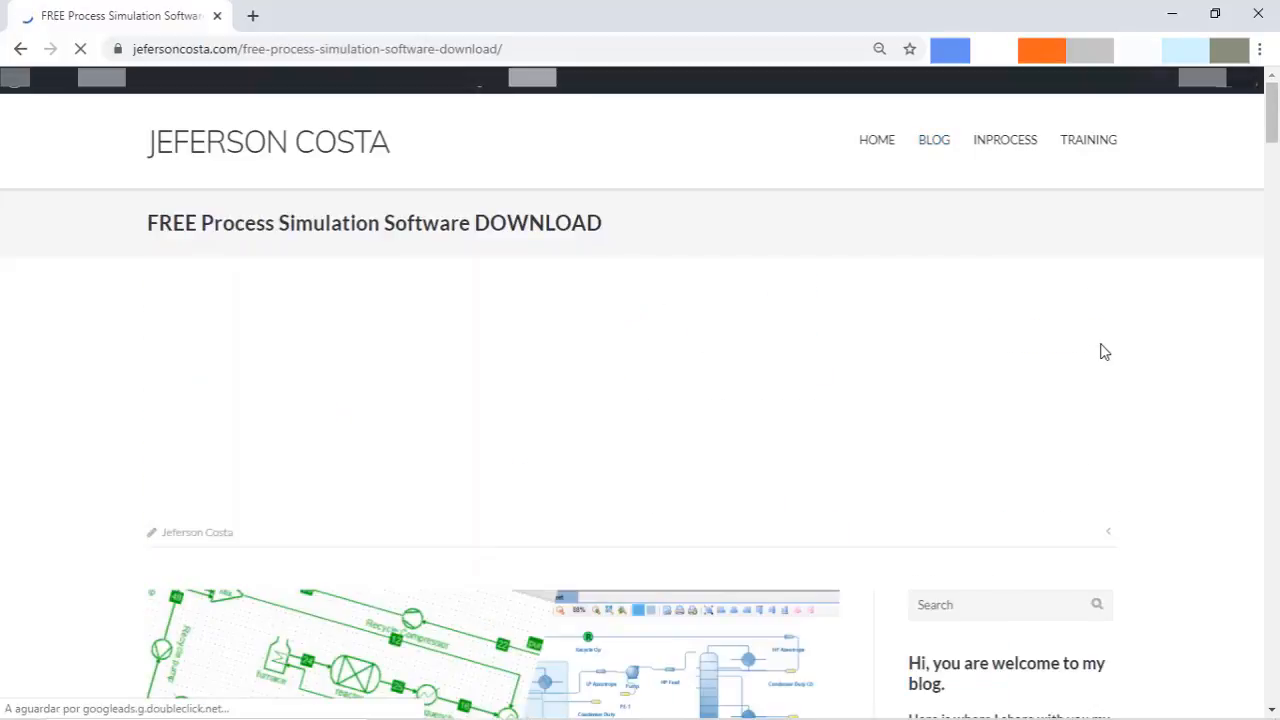
scroll(1104, 352, "down", 4)
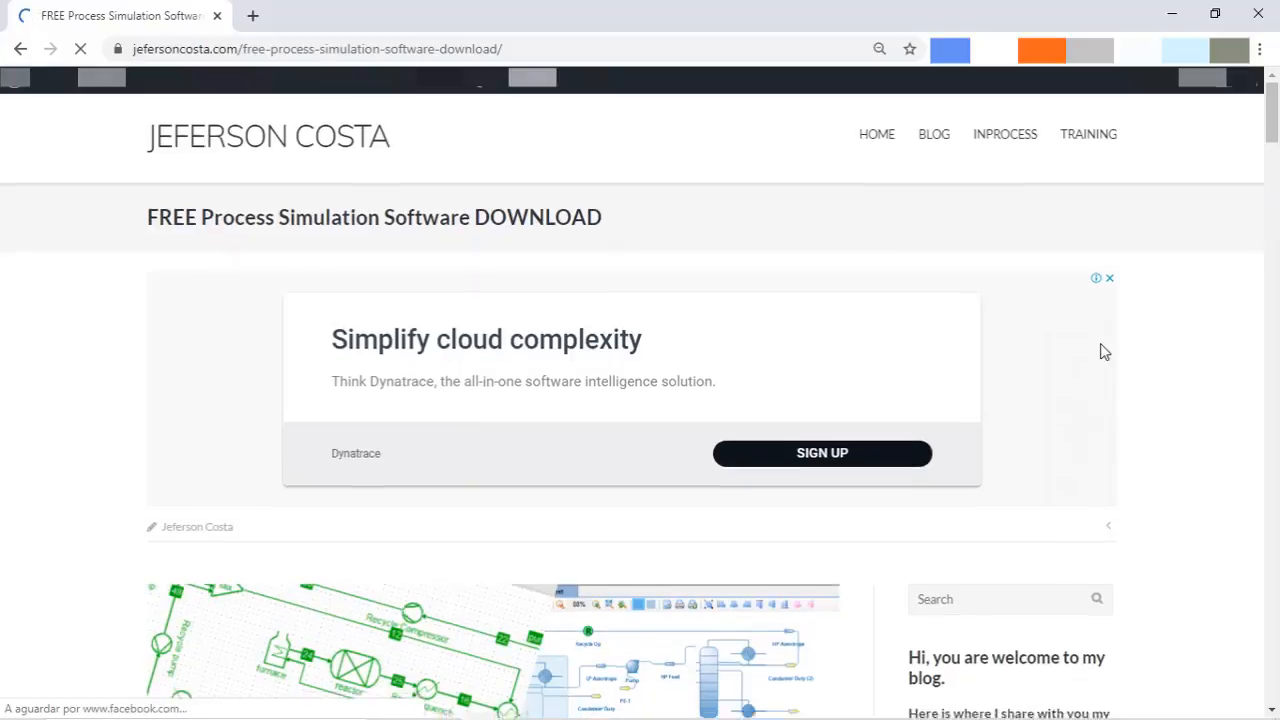
scroll(1104, 352, "down", 4)
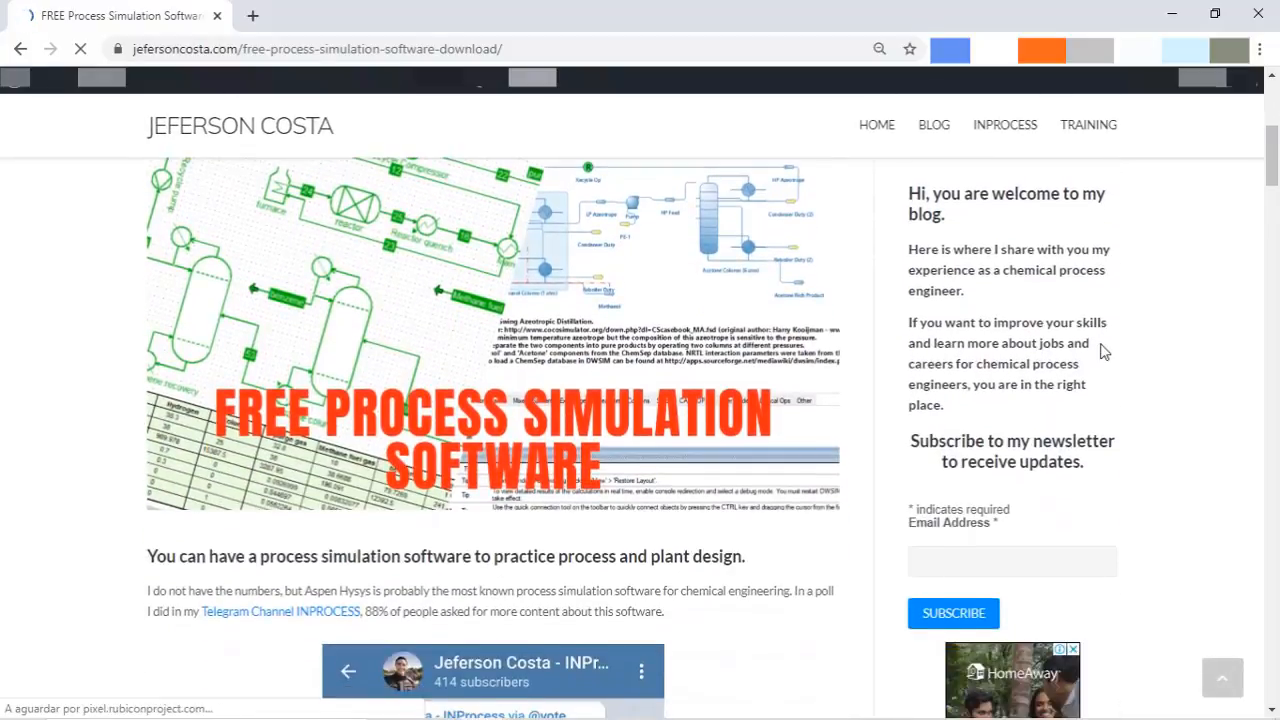
scroll(1102, 344, "down", 5)
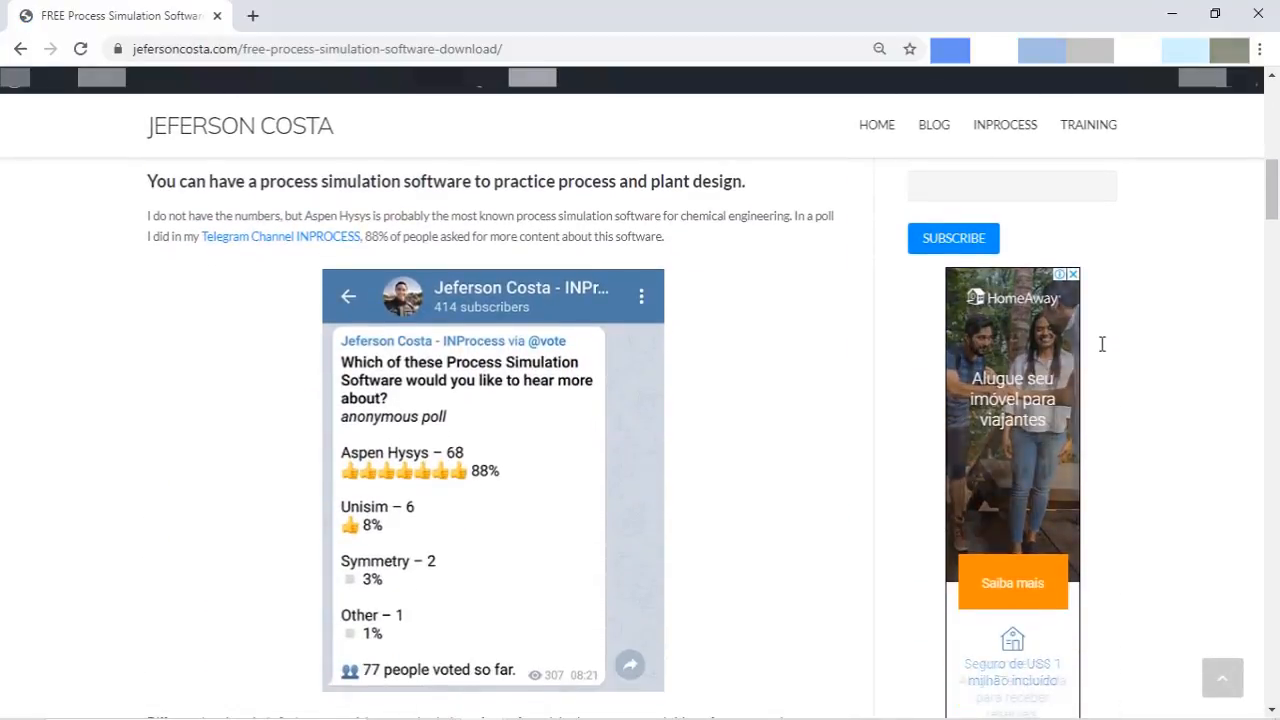
scroll(1102, 344, "down", 6)
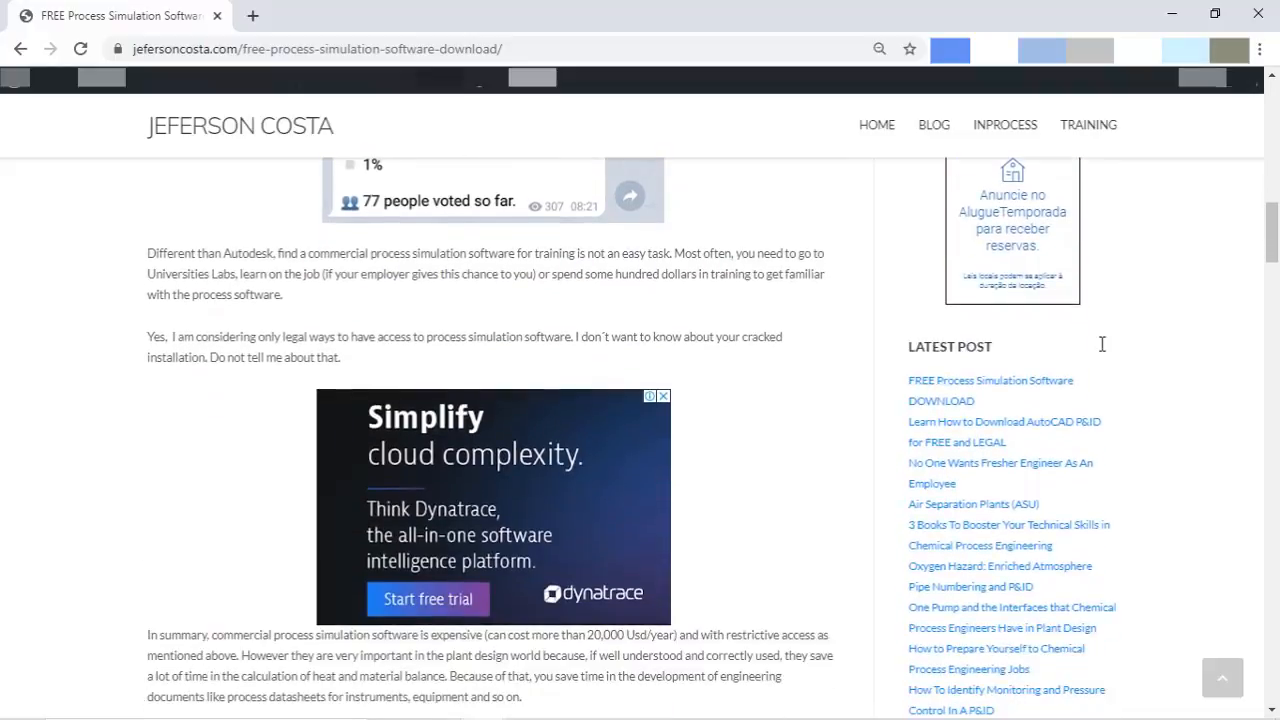
scroll(1104, 352, "down", 4)
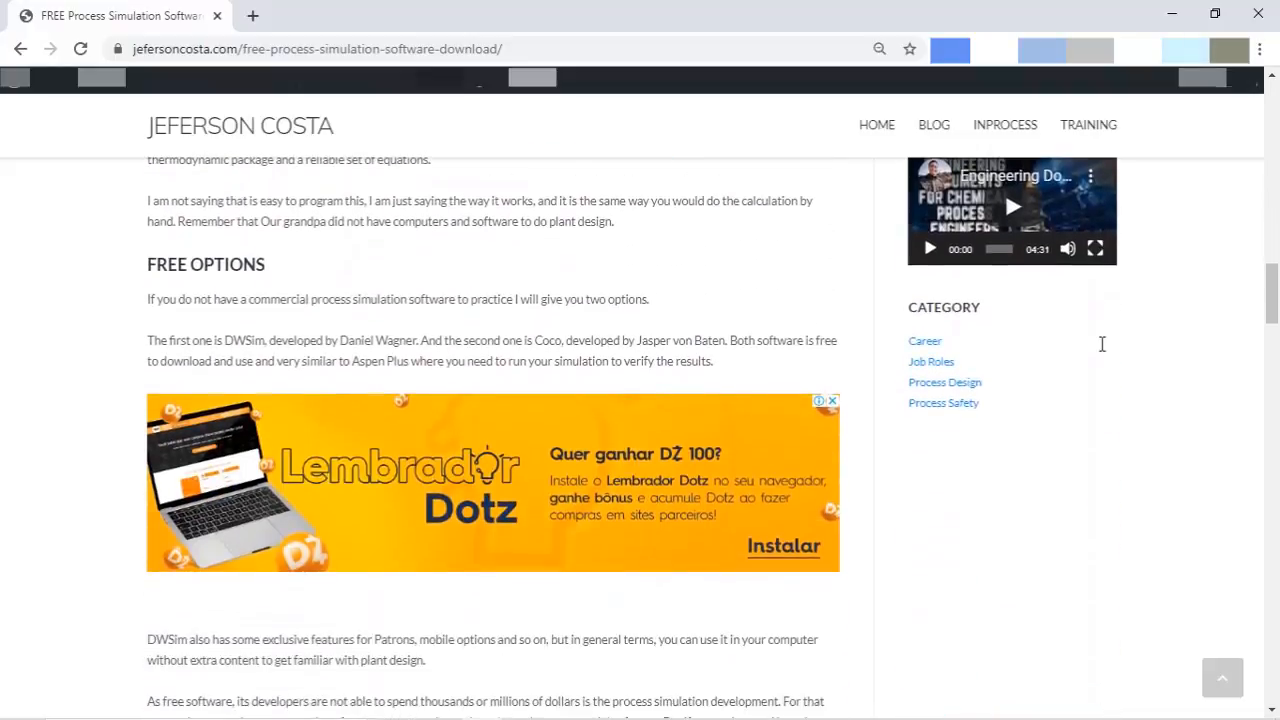
scroll(1104, 352, "down", 5)
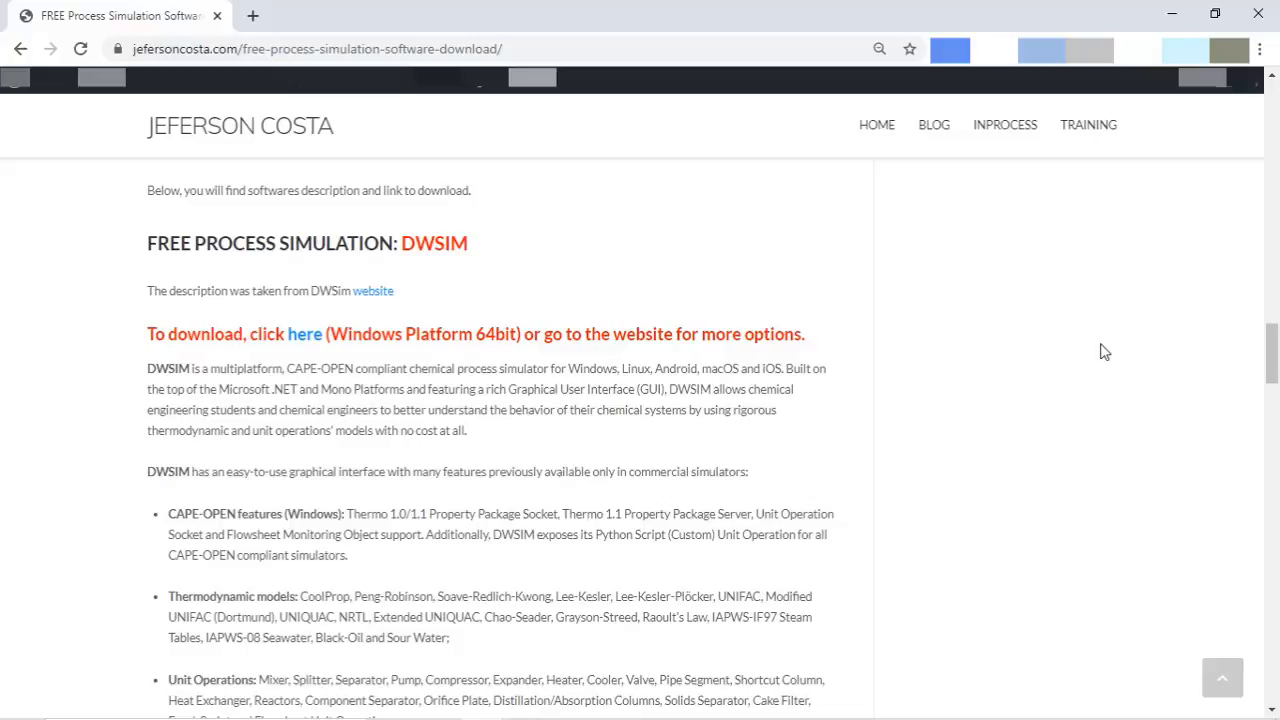
- Examine the article's DWSIM feature list, its COCO component descriptions and the screenshots of both simulators
scroll(1104, 352, "down", 1)
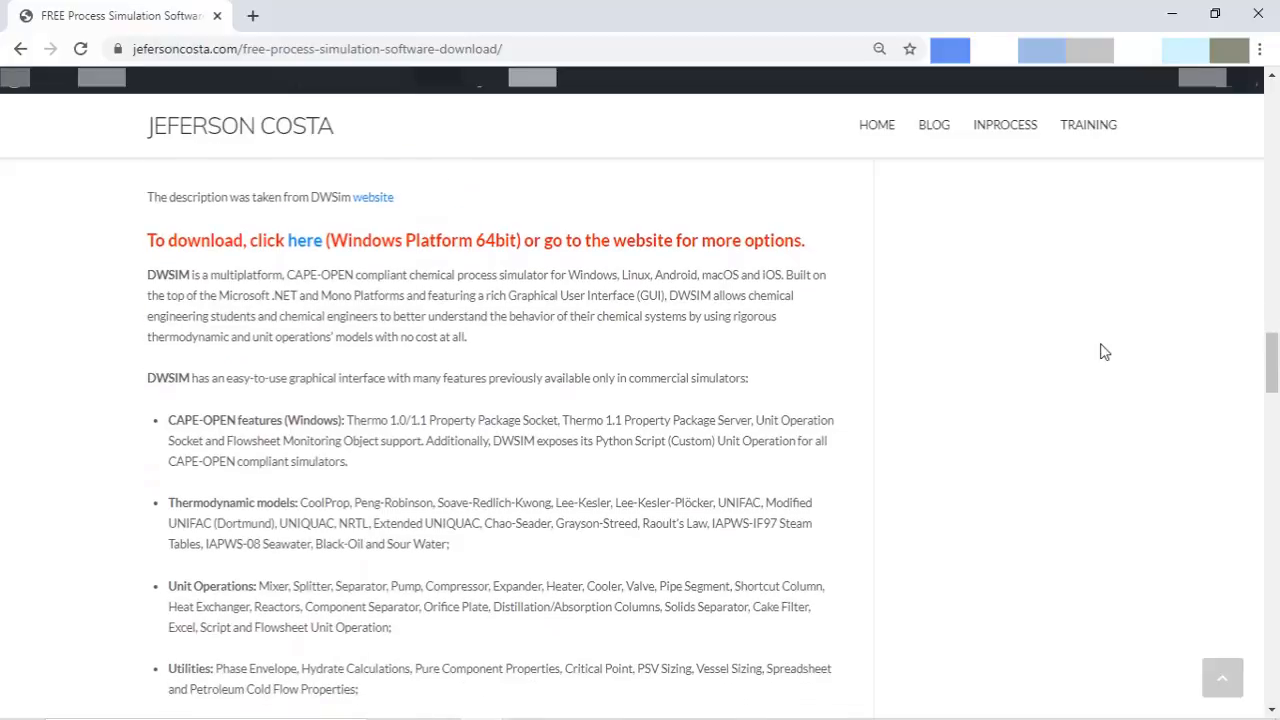
scroll(1104, 352, "down", 4)
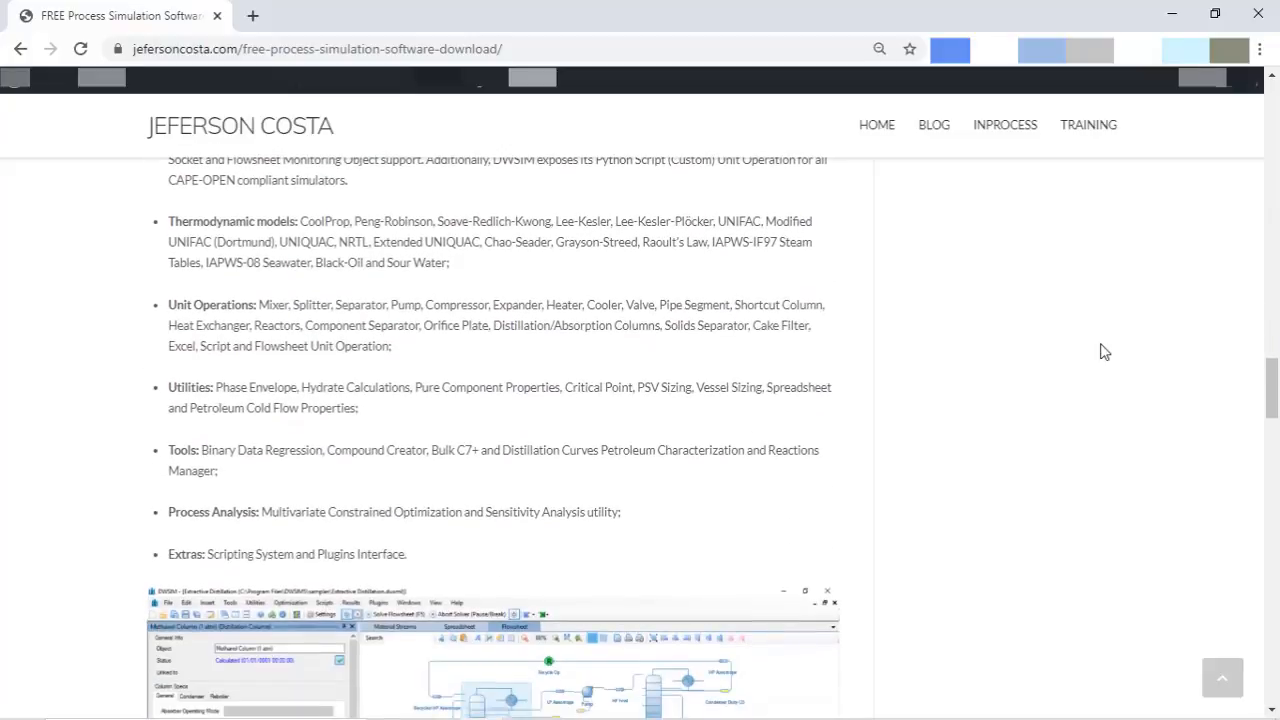
scroll(1104, 352, "down", 8)
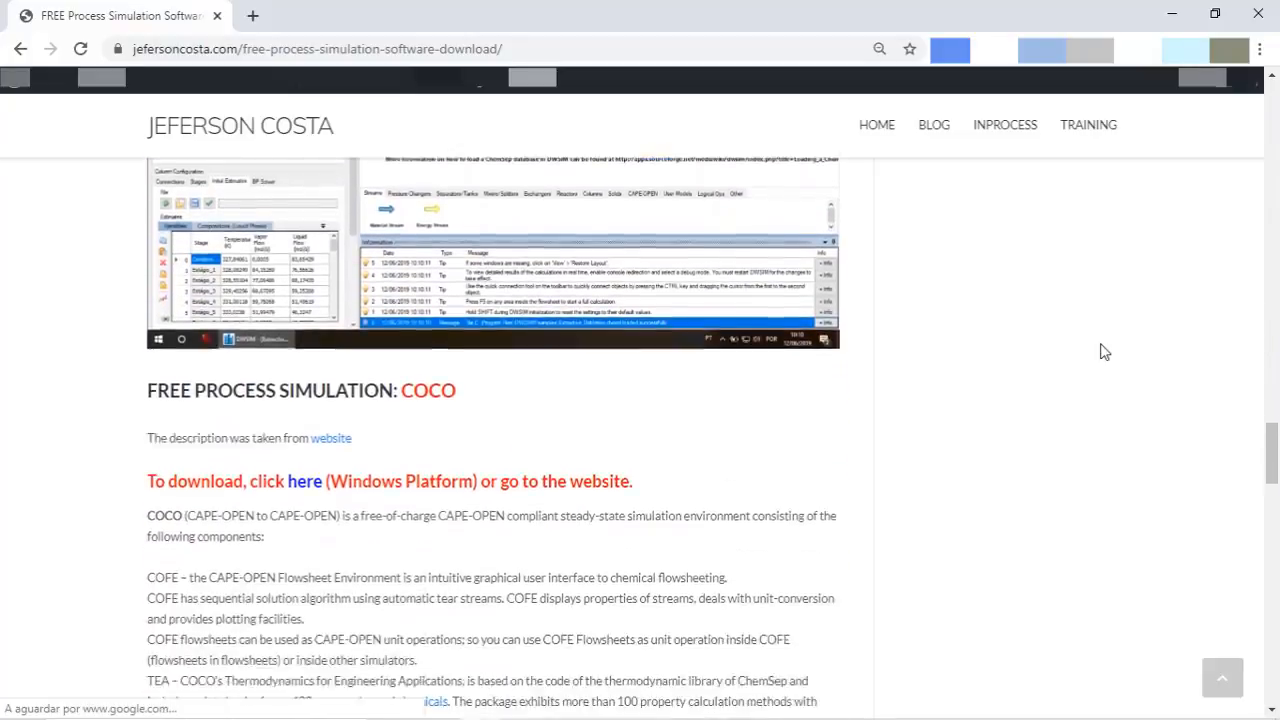
scroll(1104, 352, "down", 5)
scroll(1104, 352, "up", 3)
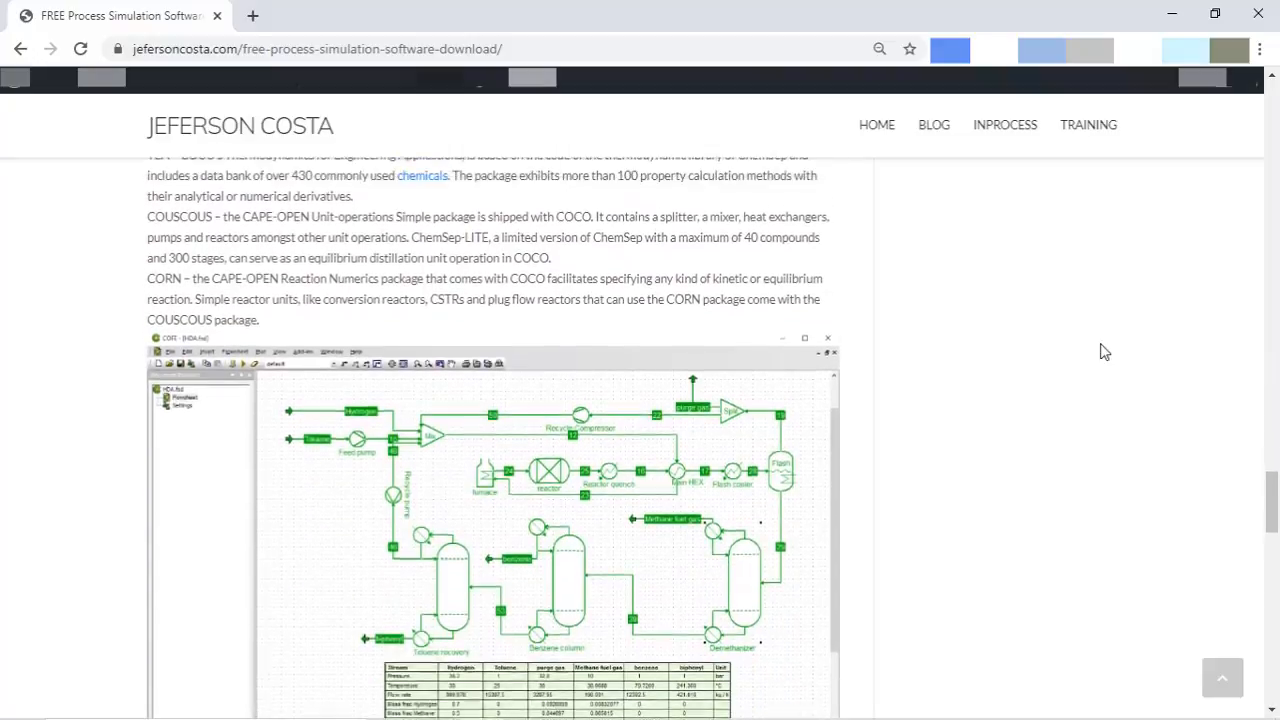
scroll(1104, 352, "up", 6)
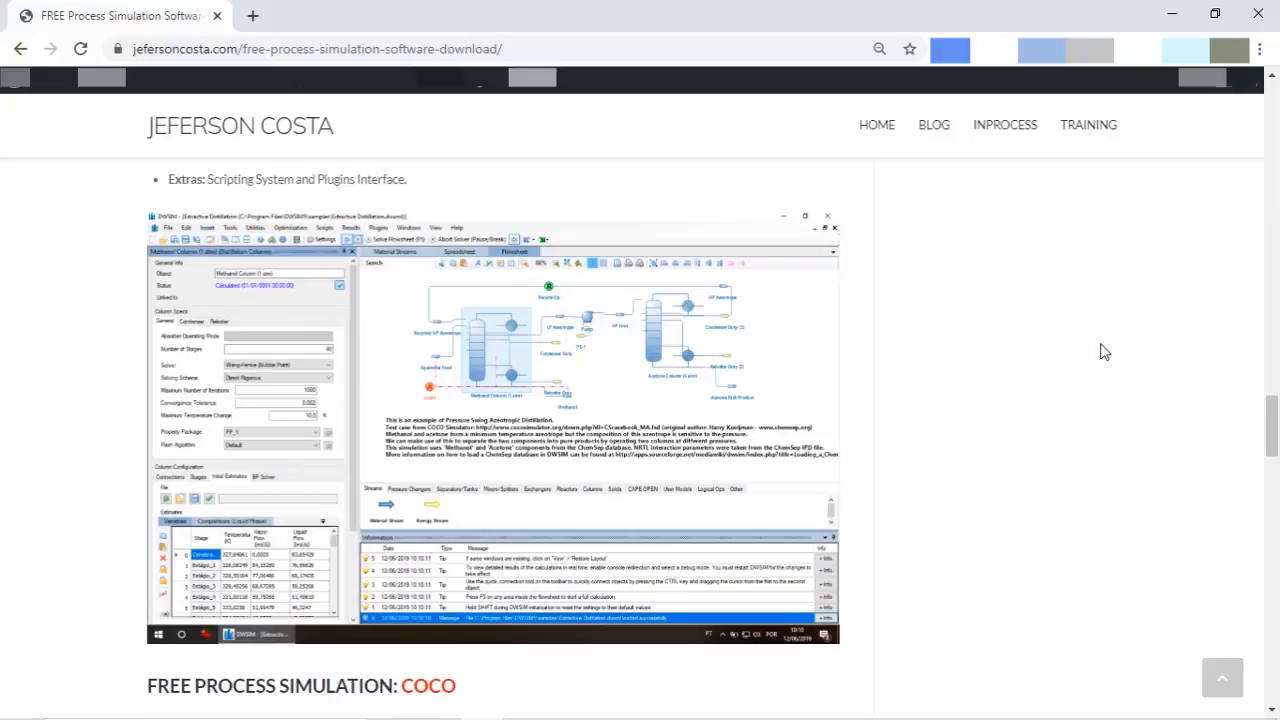
scroll(1104, 352, "down", 3)
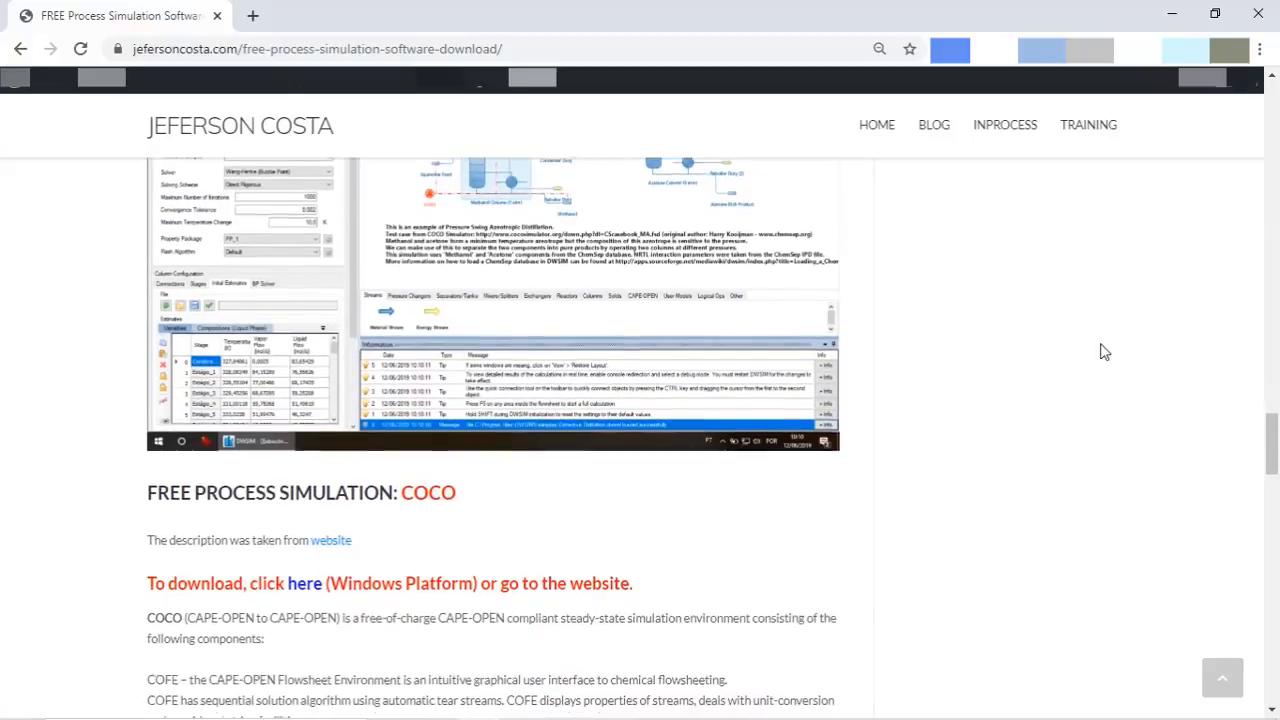
scroll(1104, 352, "up", 5)
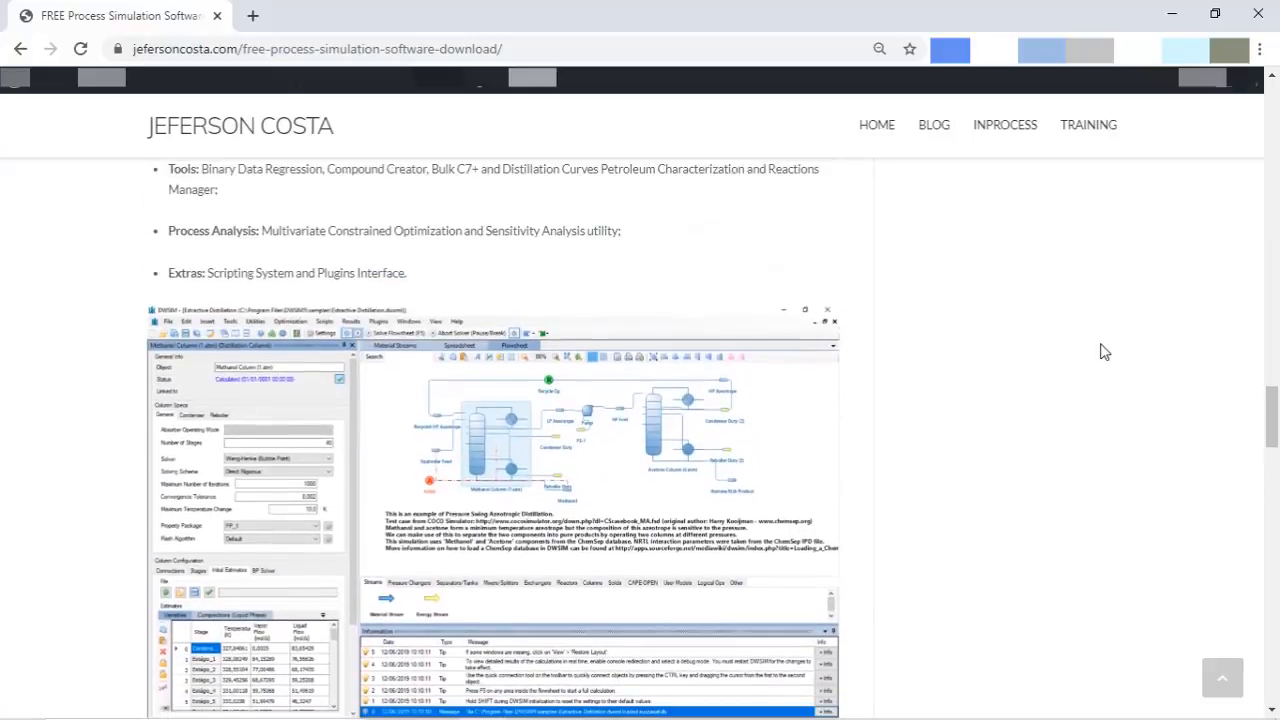
scroll(1104, 352, "up", 6)
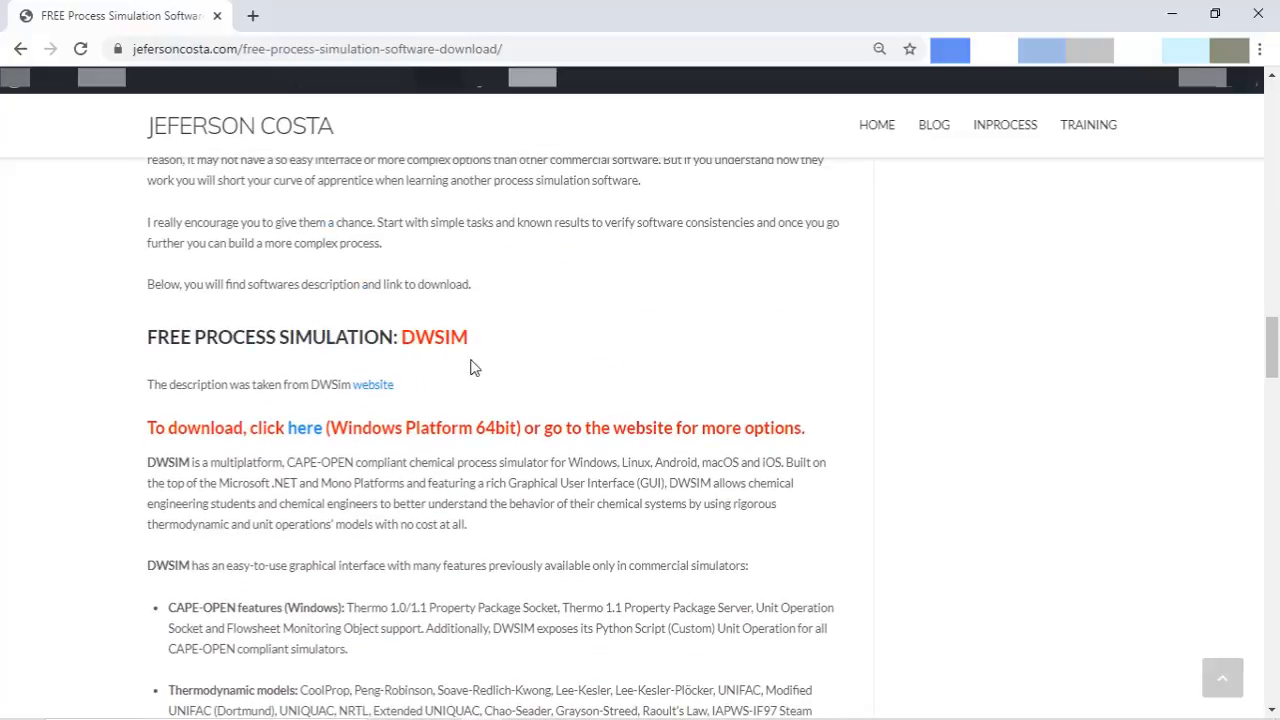
- Open the article's DWSIM download for Windows 64bit without saving the installer, and return to the article
left_click(308, 430)
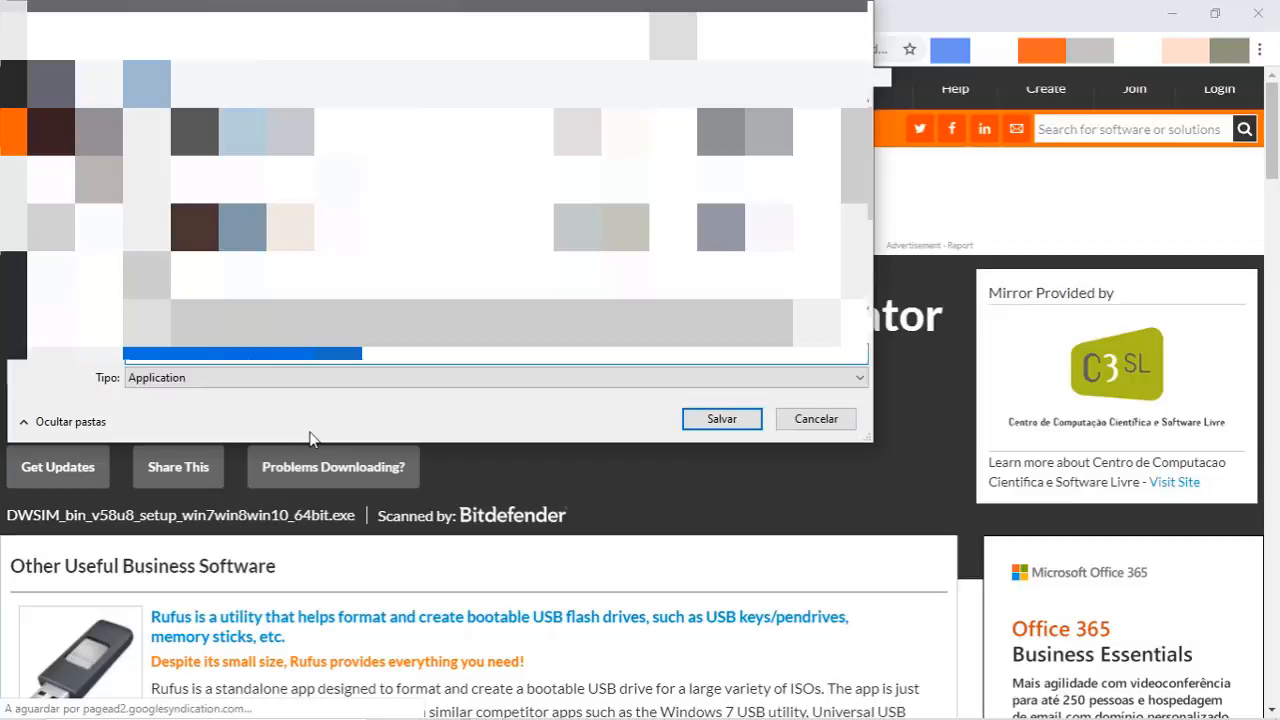
left_click(825, 423)
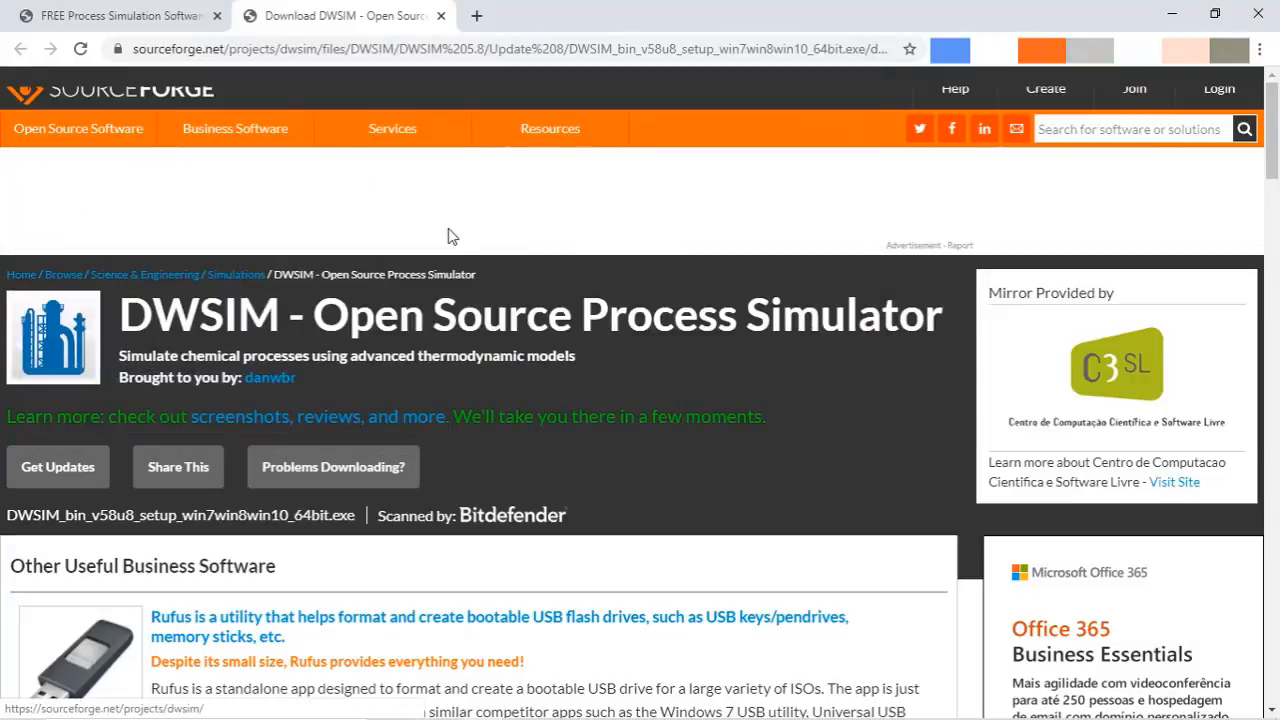
left_click(163, 28)
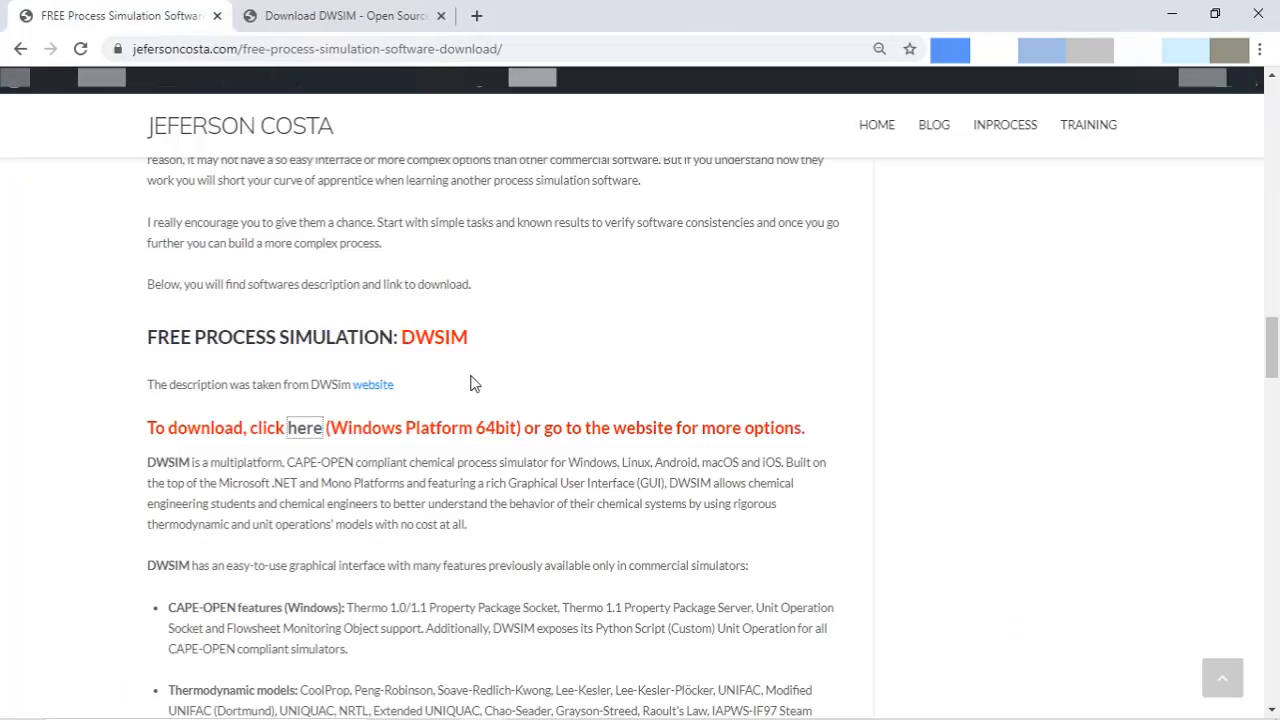
- Open the Downloads page of the DWSIM website and go to its list of installers for each platform
left_click(385, 385)
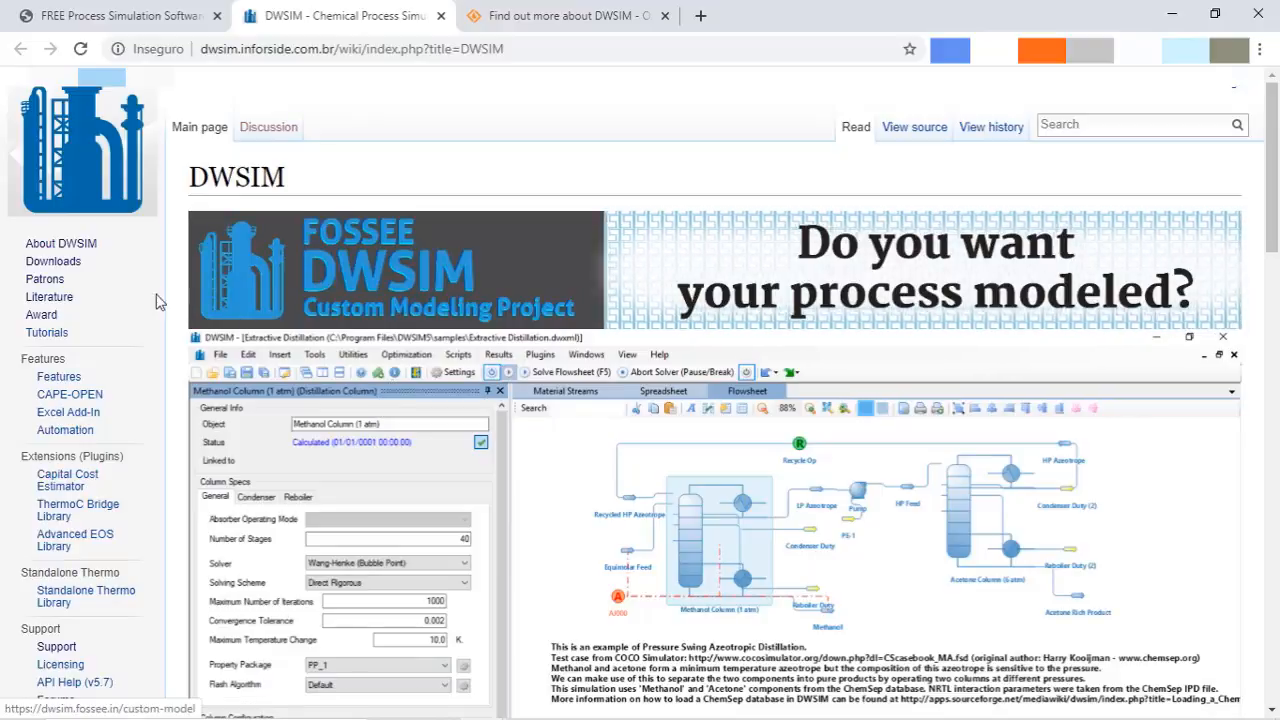
left_click(49, 266)
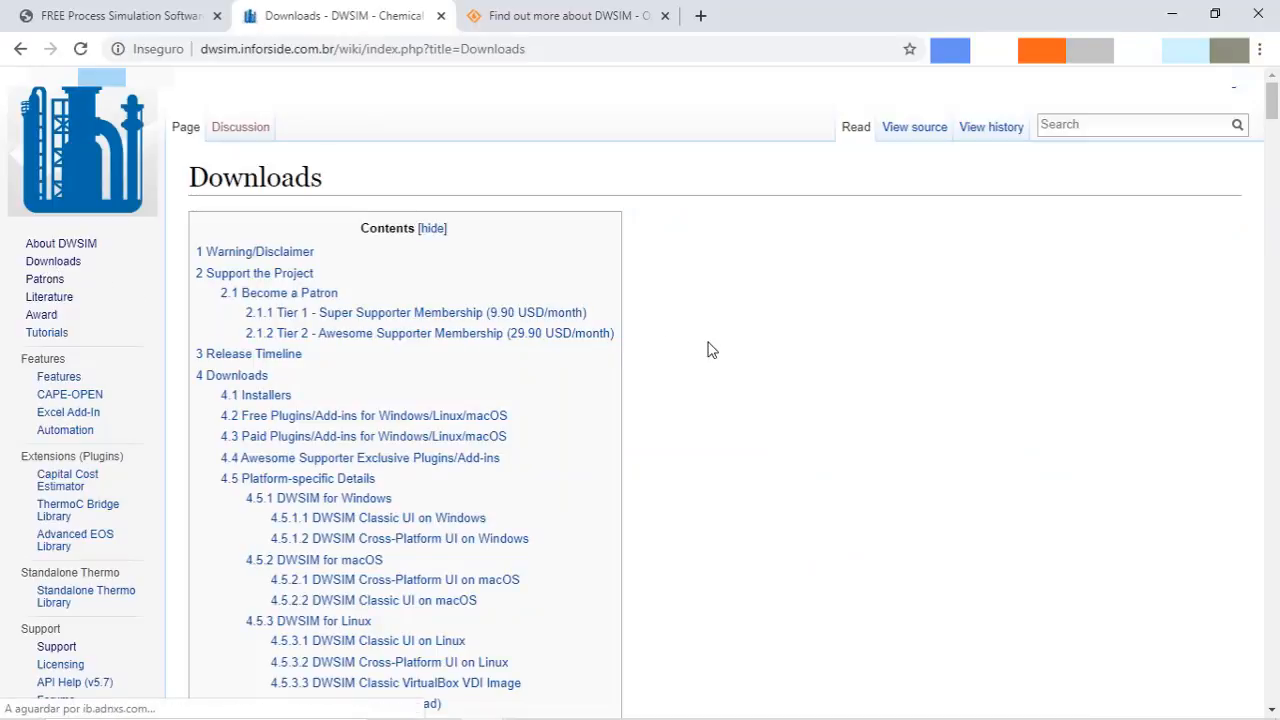
scroll(710, 349, "down", 6)
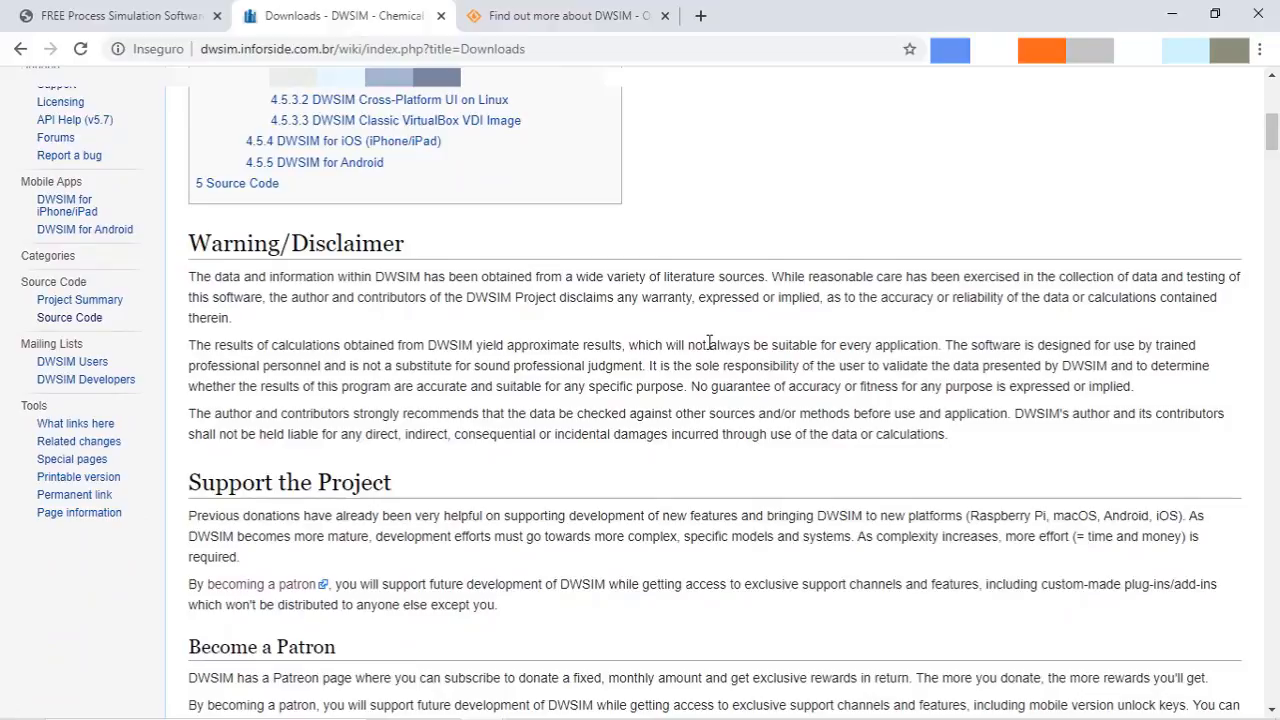
scroll(710, 345, "down", 3)
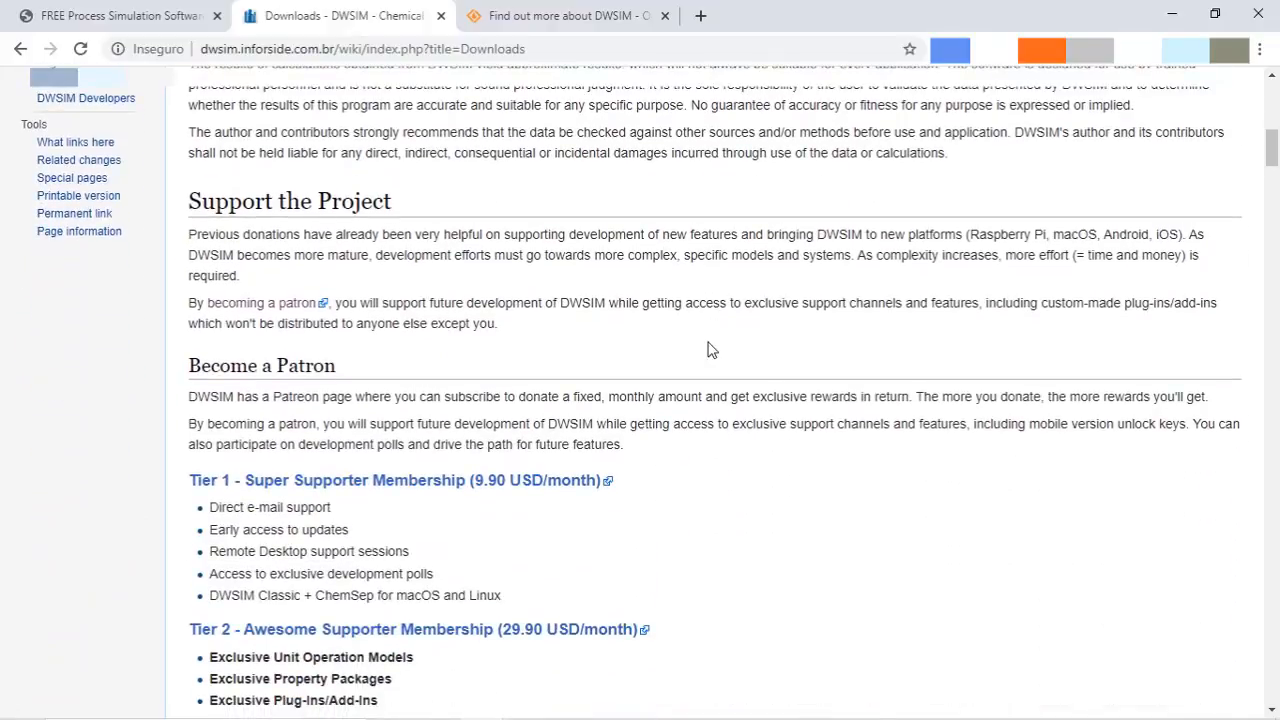
scroll(710, 349, "down", 1)
scroll(710, 349, "down", 1)
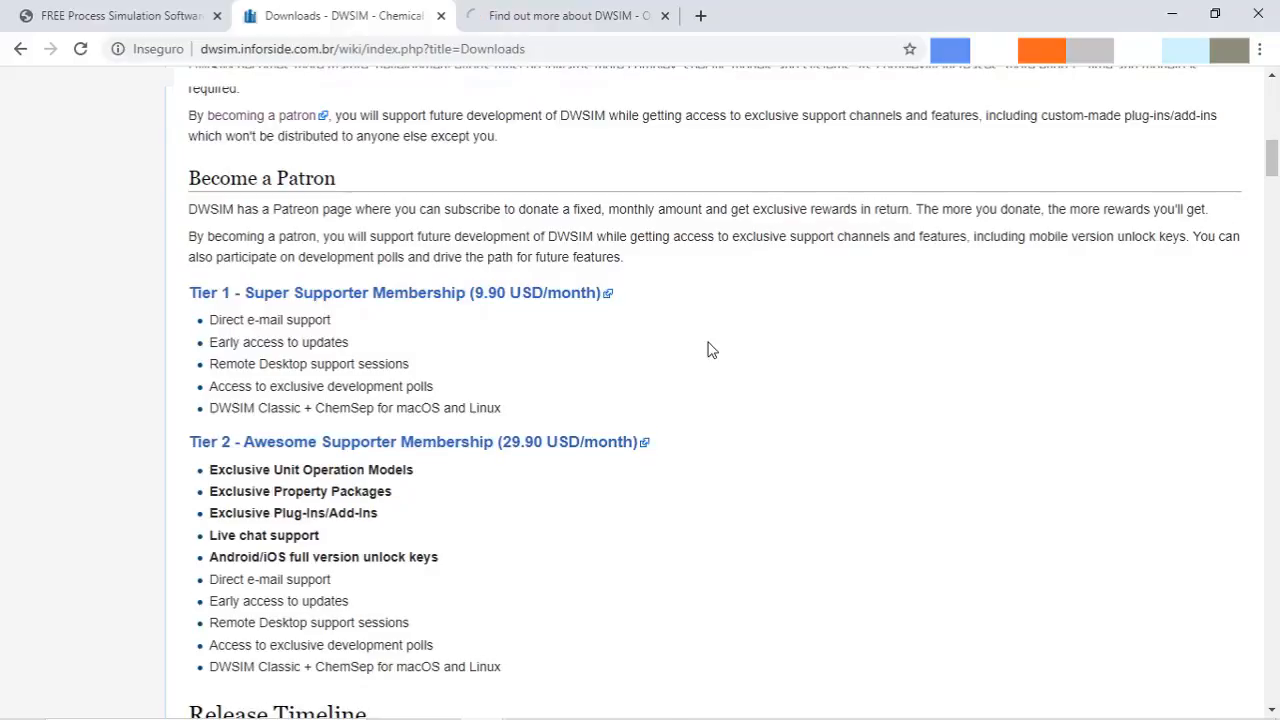
scroll(707, 349, "down", 7)
scroll(708, 349, "down", 1)
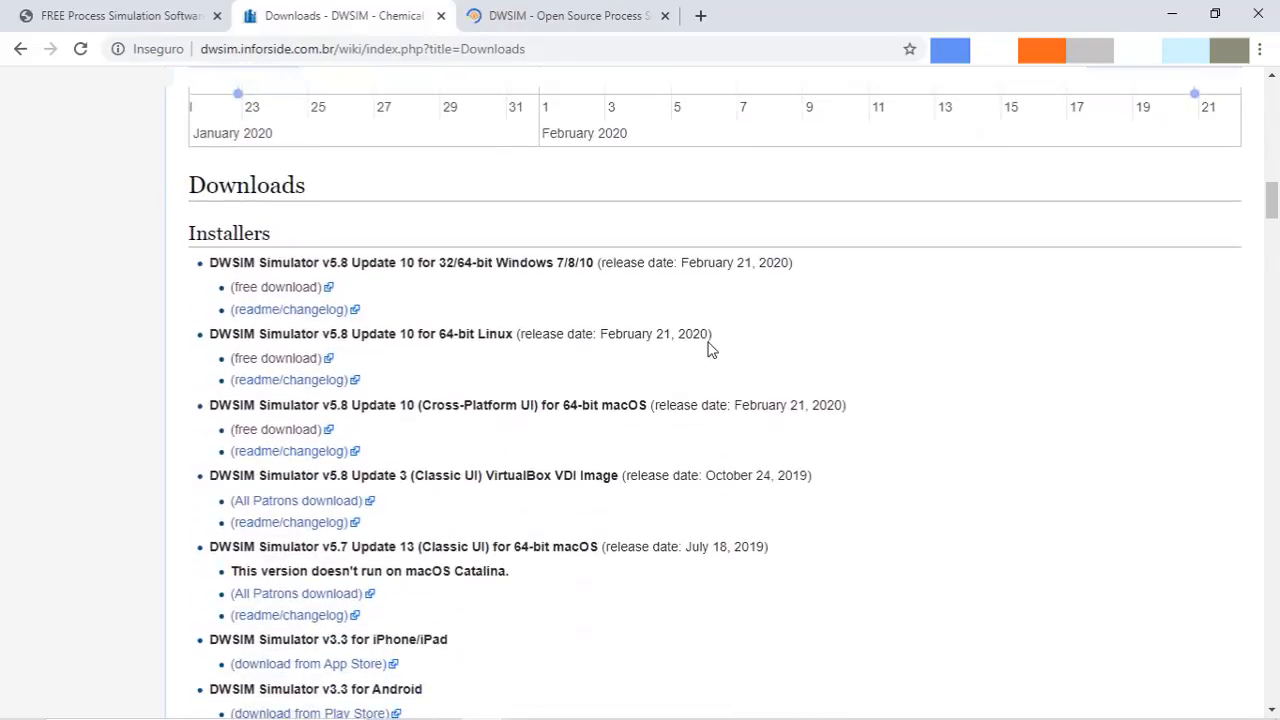
scroll(905, 392, "down", 1)
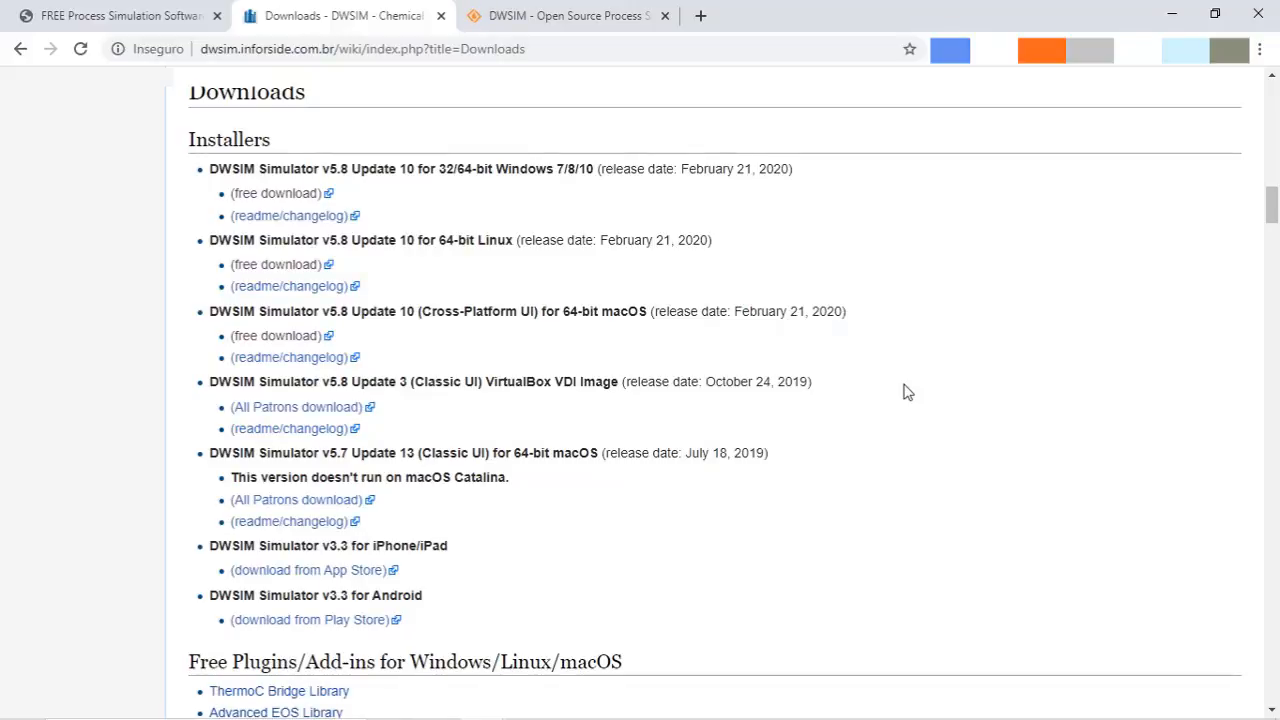
- Open the COCO Windows download from the article without saving COCOInstall_v3.3, and return to the article
key("ctrl+shift+Tab")
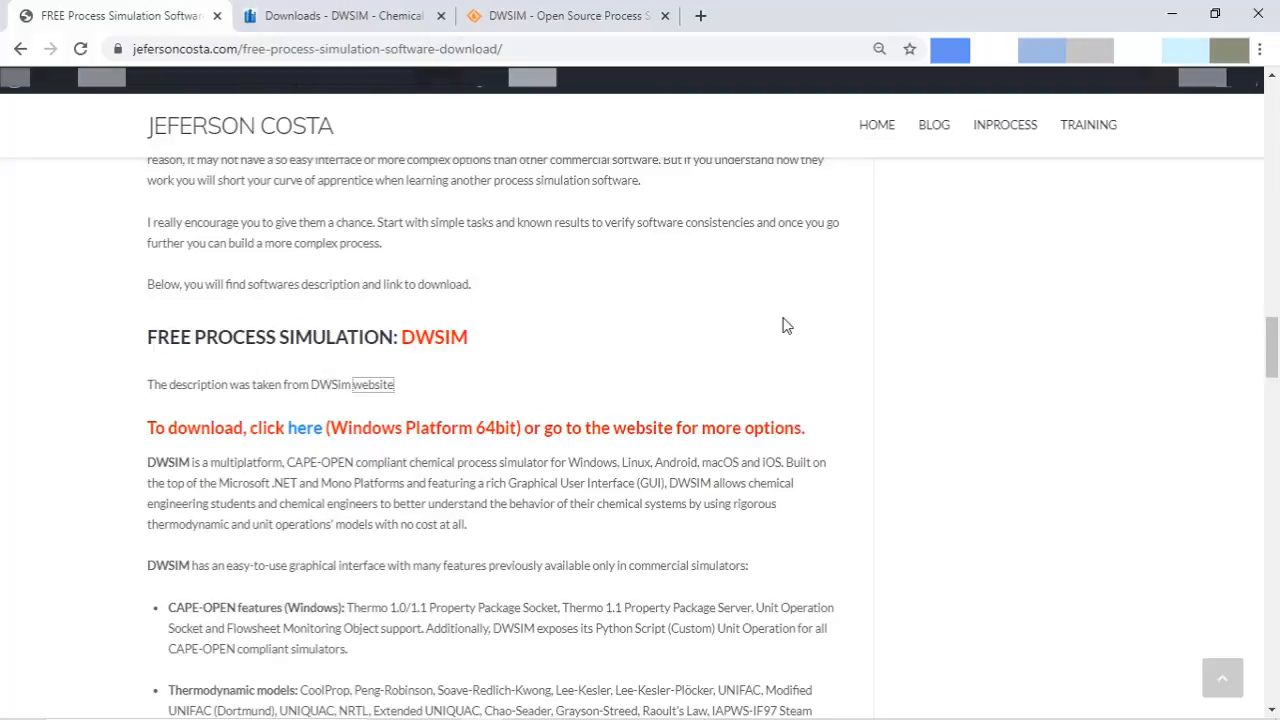
scroll(785, 325, "down", 6)
scroll(787, 326, "down", 1)
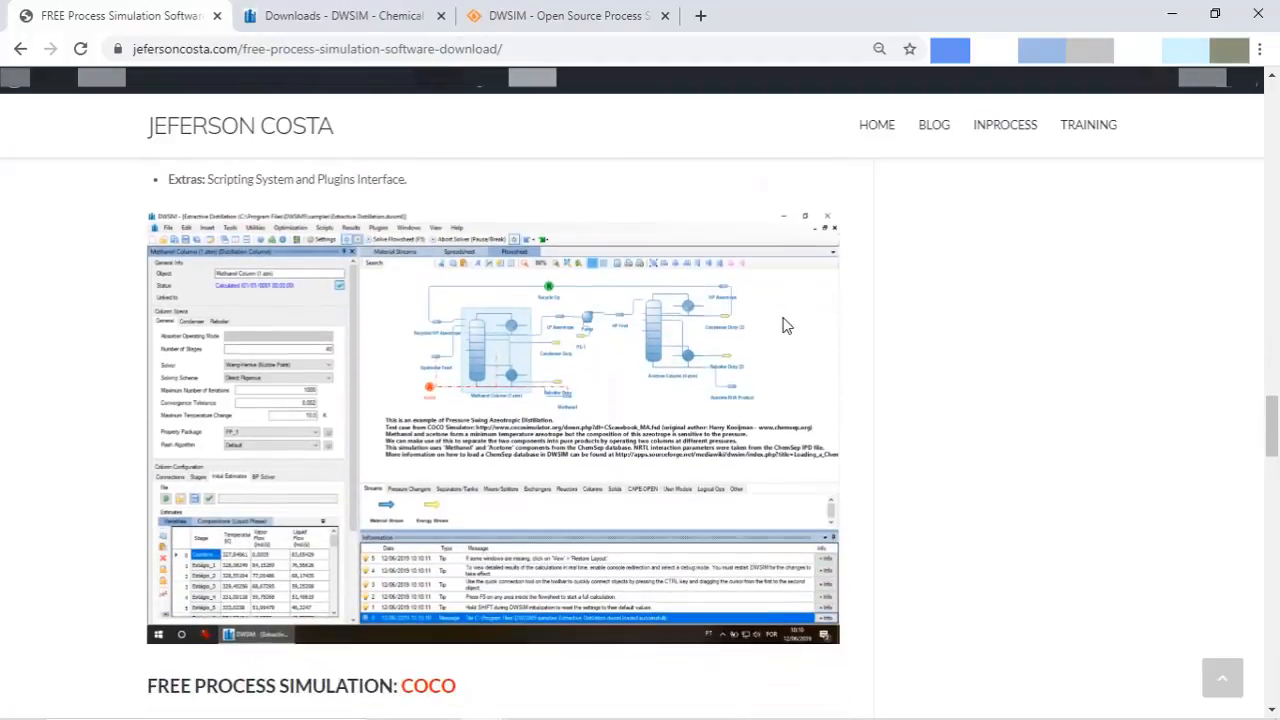
scroll(787, 326, "down", 5)
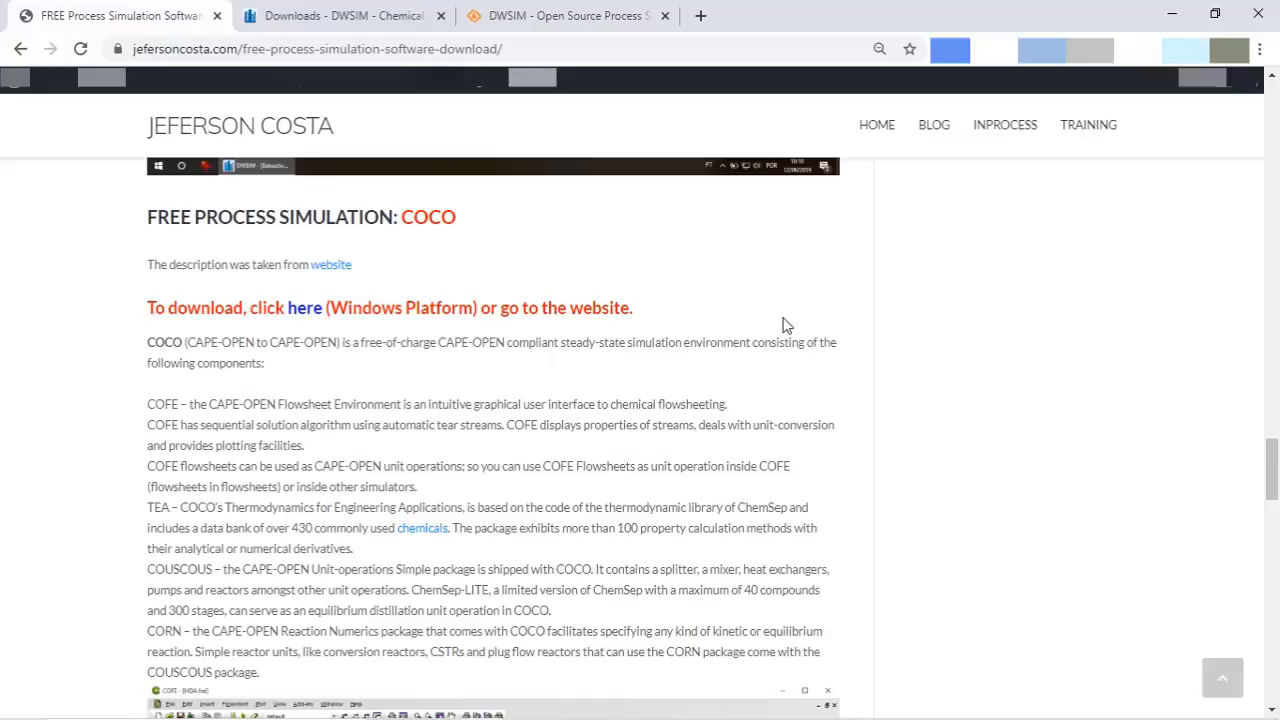
left_click(300, 318)
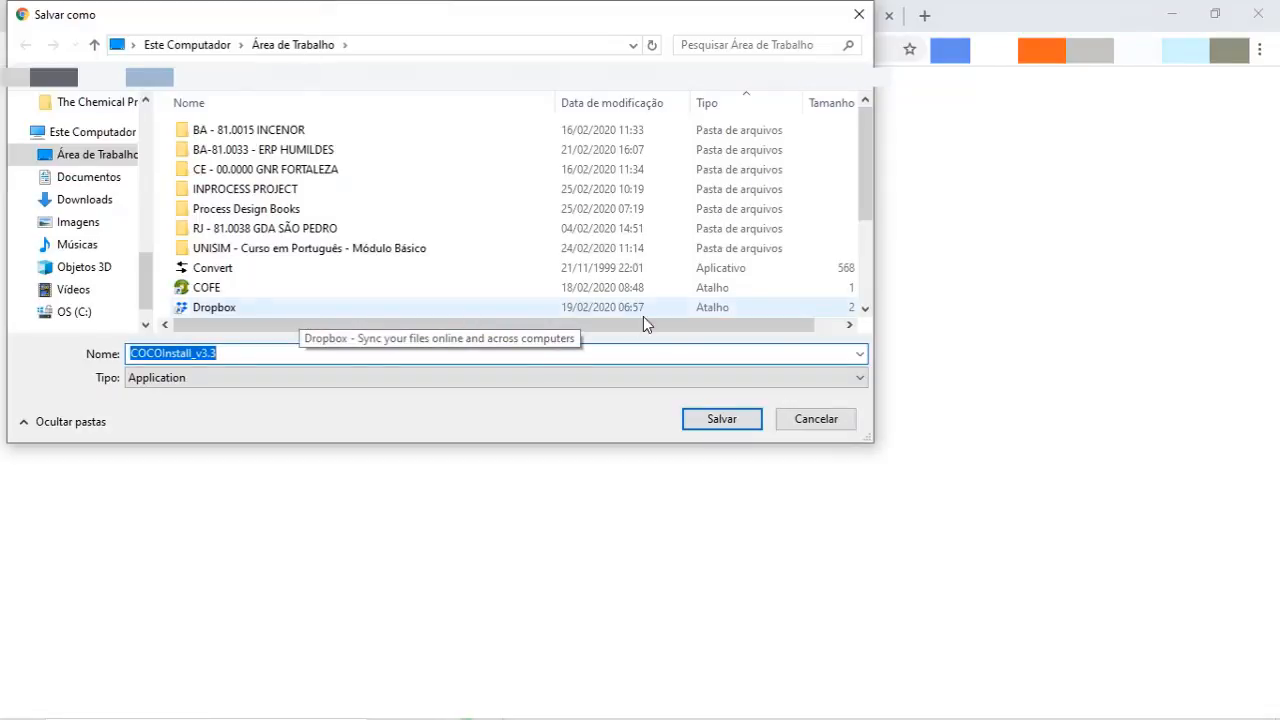
left_click(816, 418)
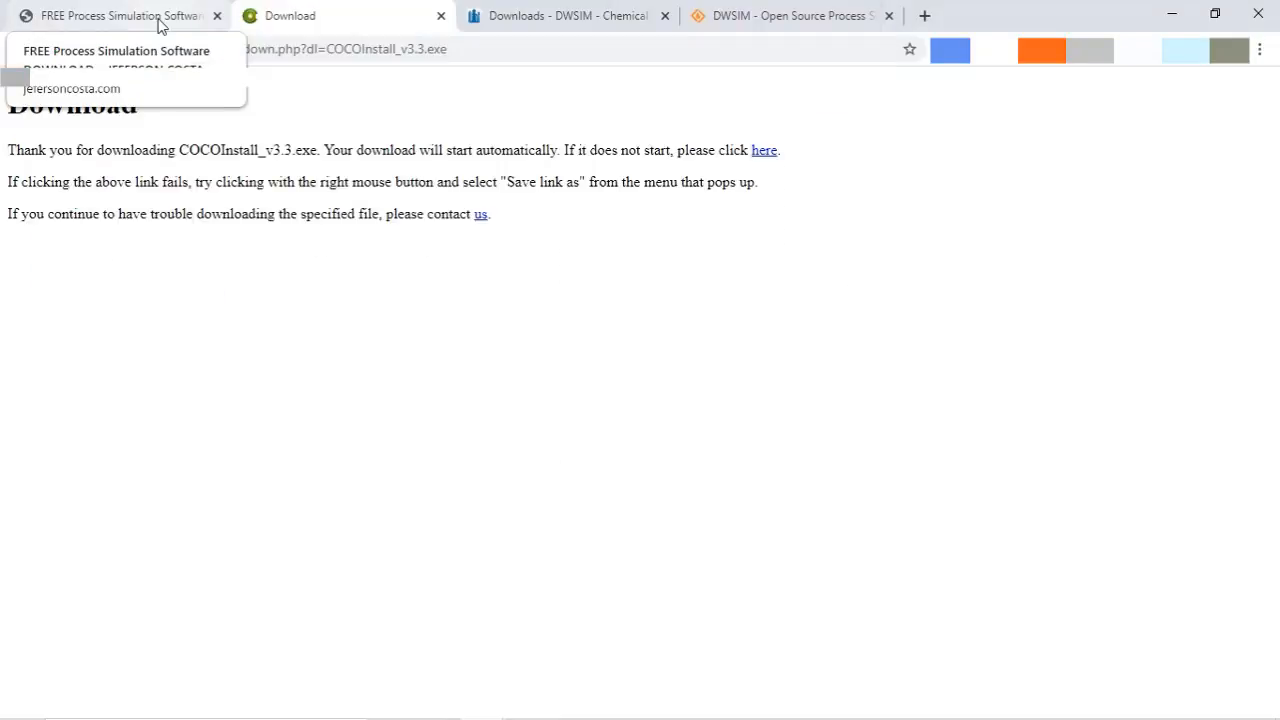
left_click(160, 25)
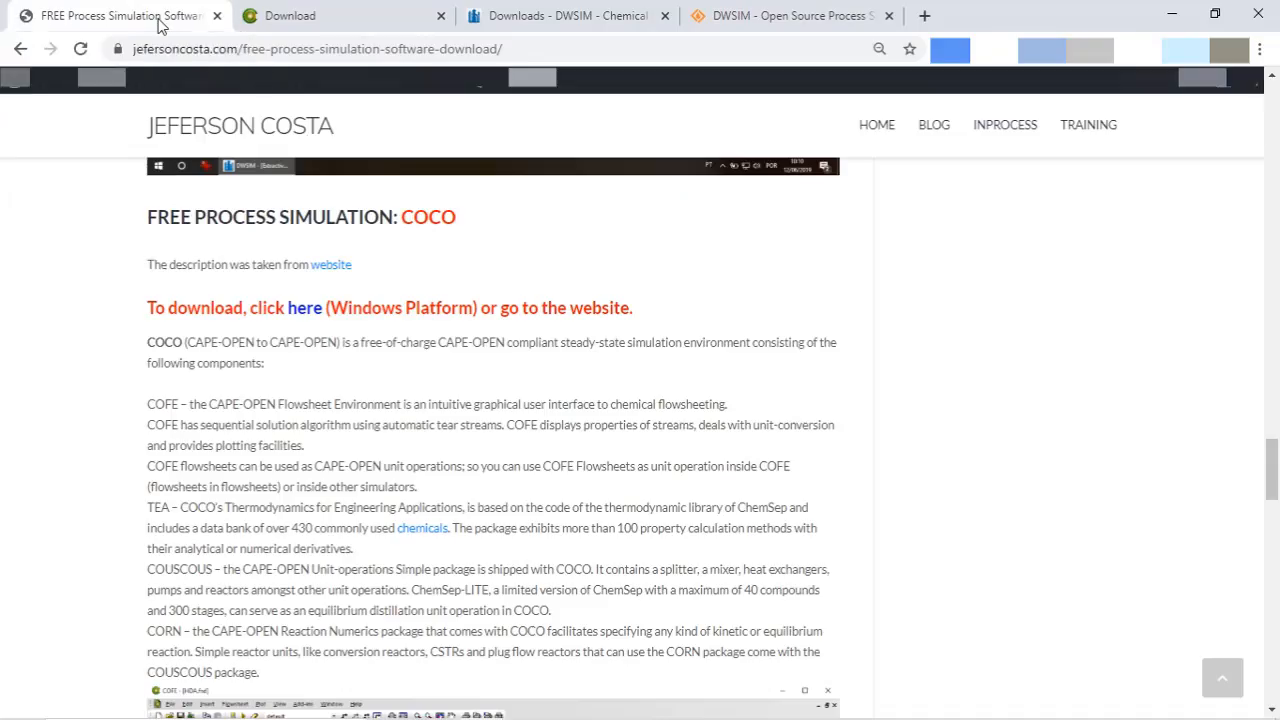
- Open the Downloads page of the COCO website and start its COCOInstall_v3.3.exe download without saving the file
left_click(338, 268)
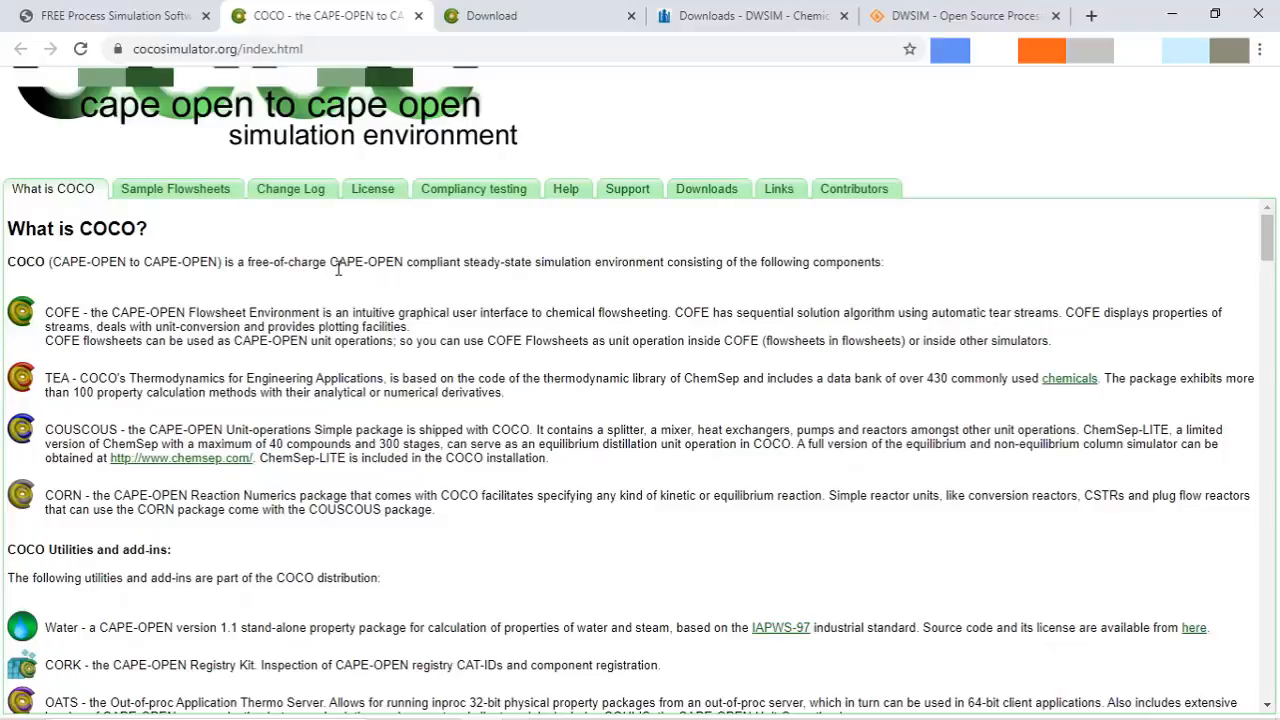
left_click(706, 190)
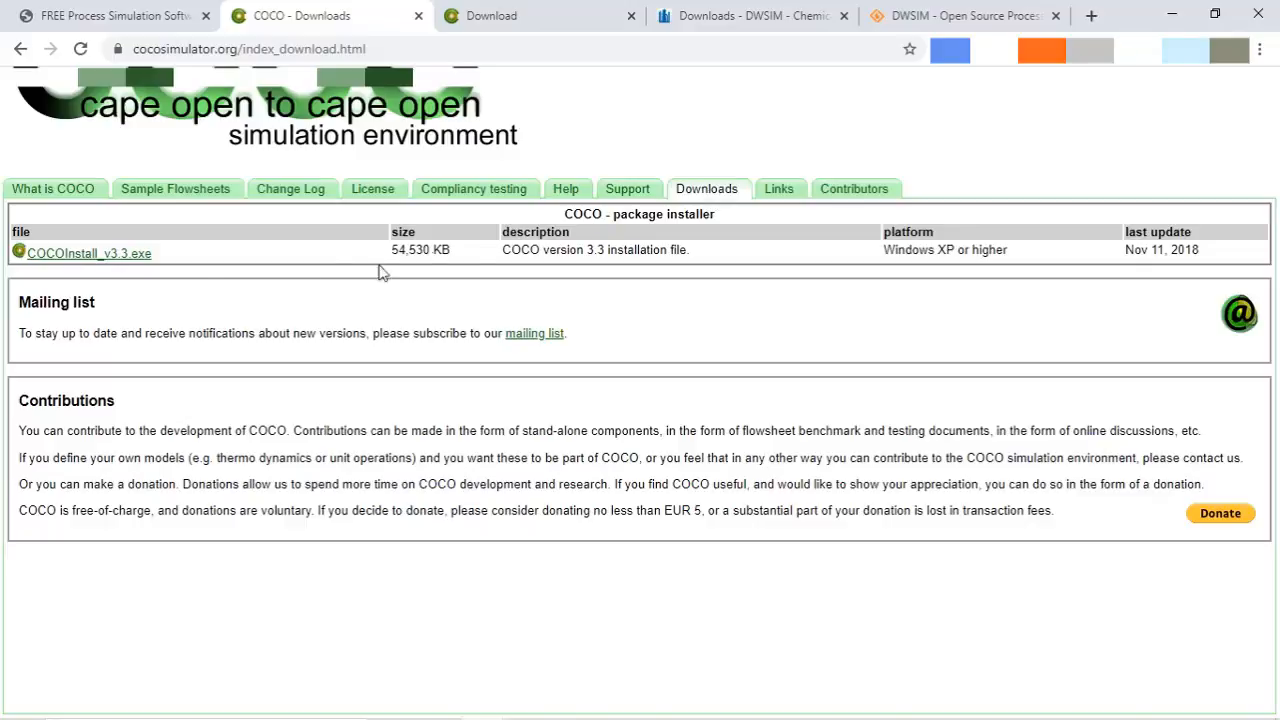
left_click(110, 256)
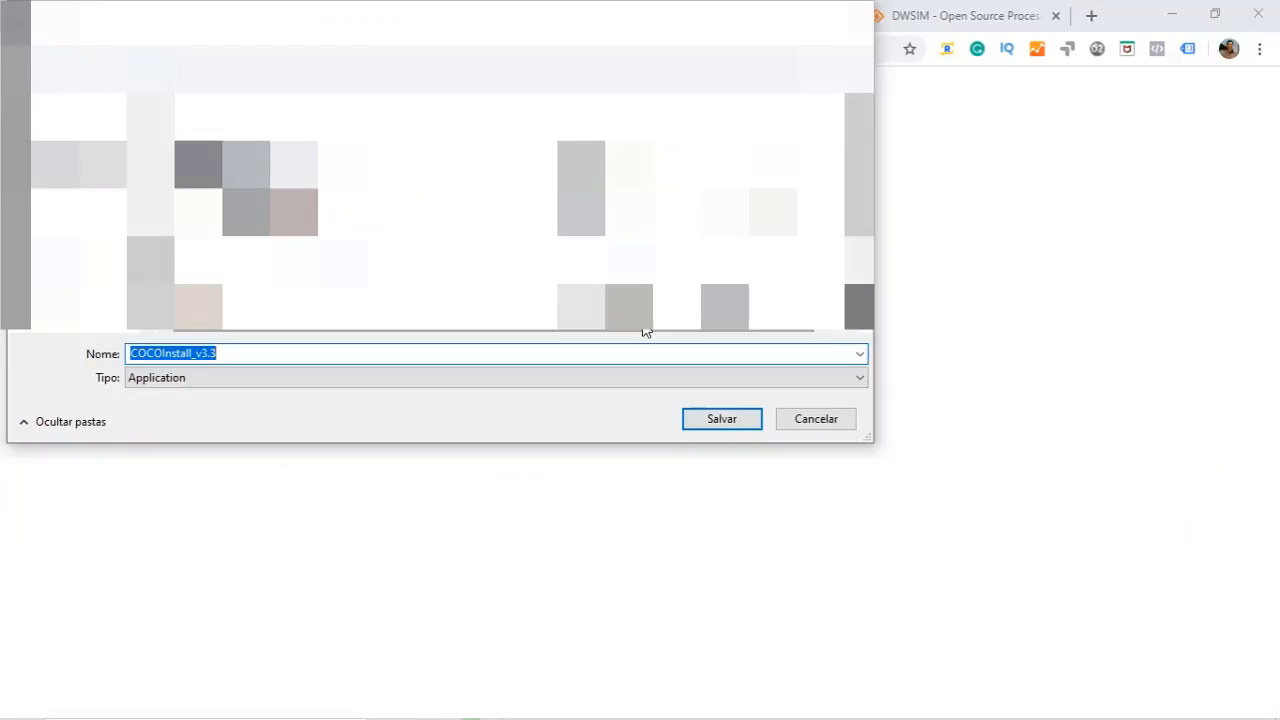
left_click(818, 420)
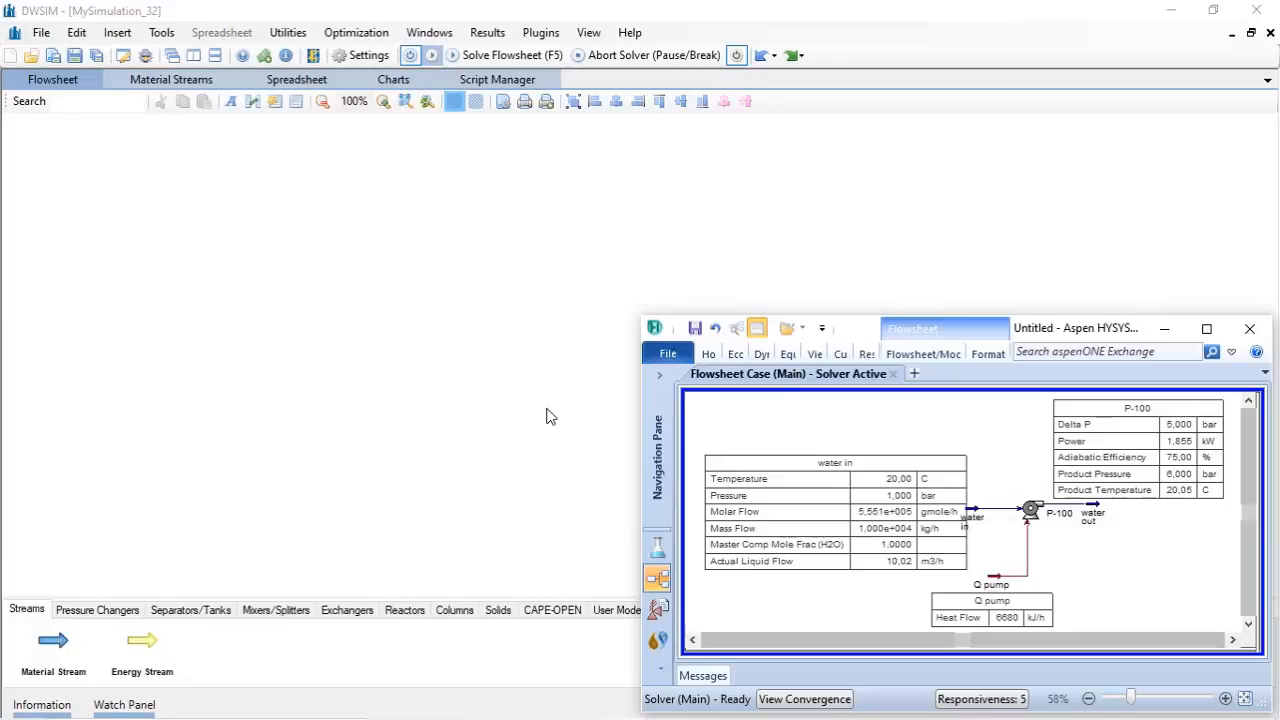
- Switch to the DWSIM simulation, search the compound list in its settings for water, and add Water to the simulation
left_click(546, 416)
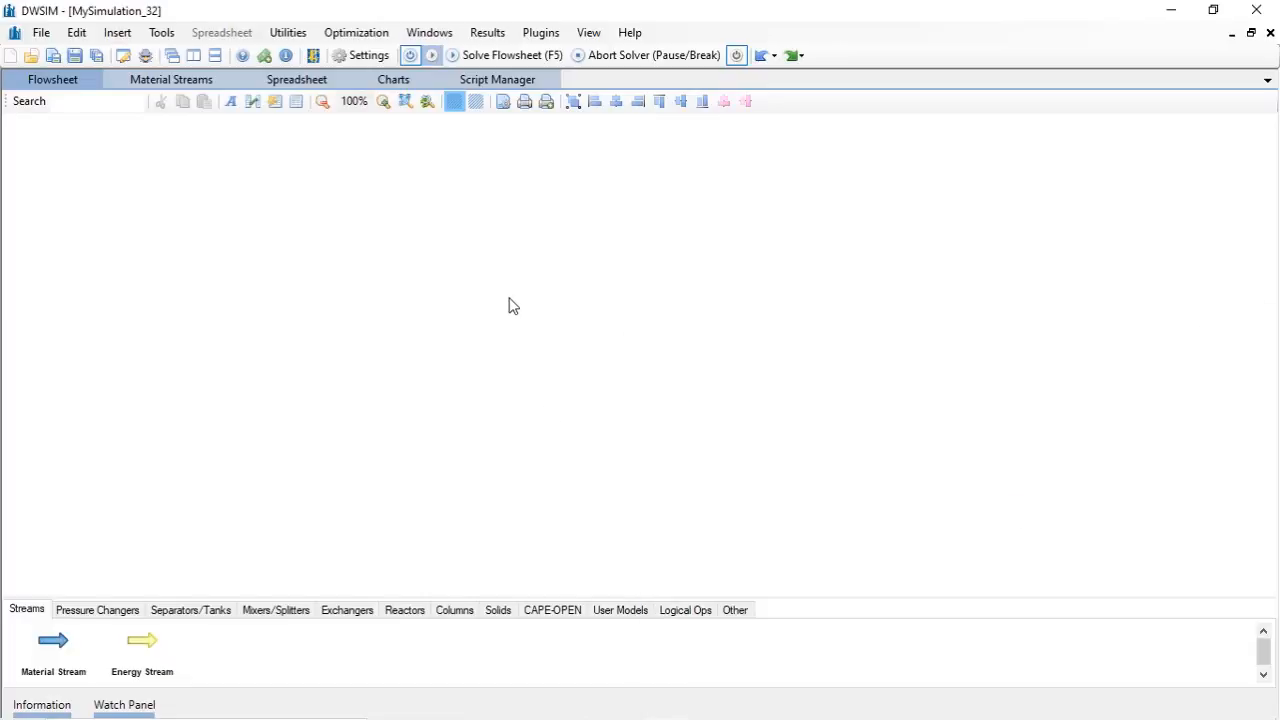
left_click(360, 62)
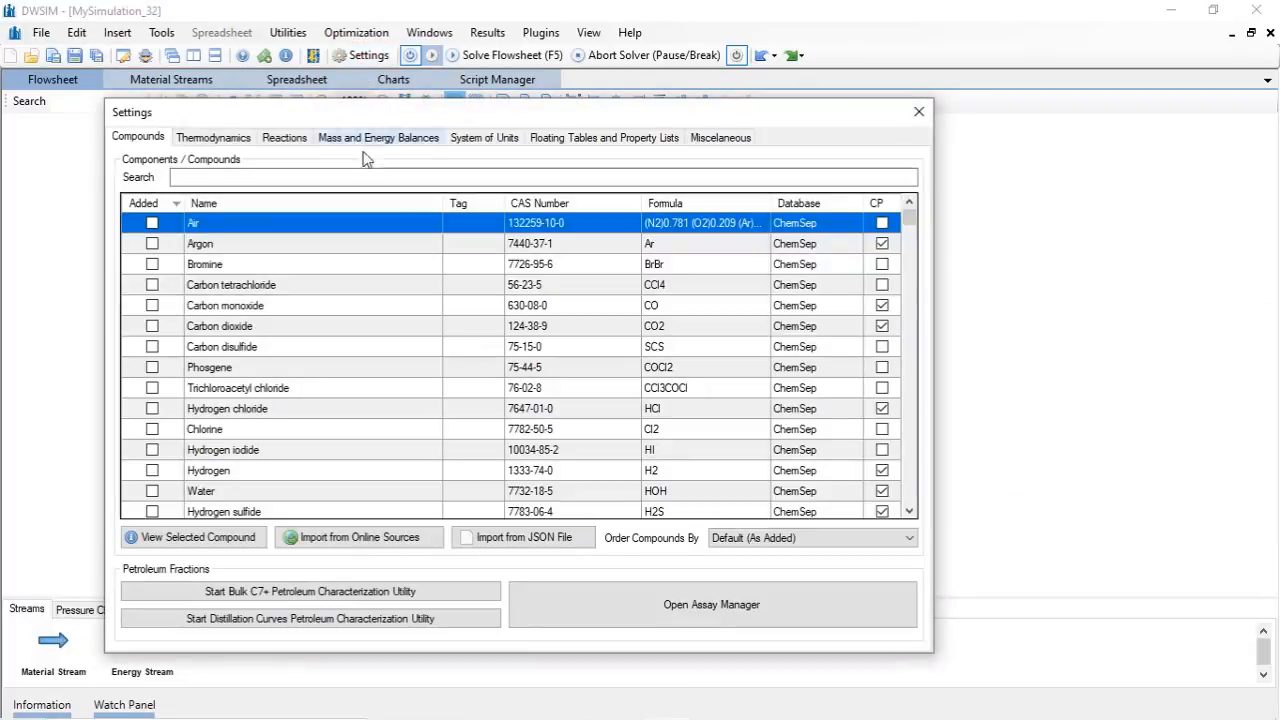
left_click(318, 175)
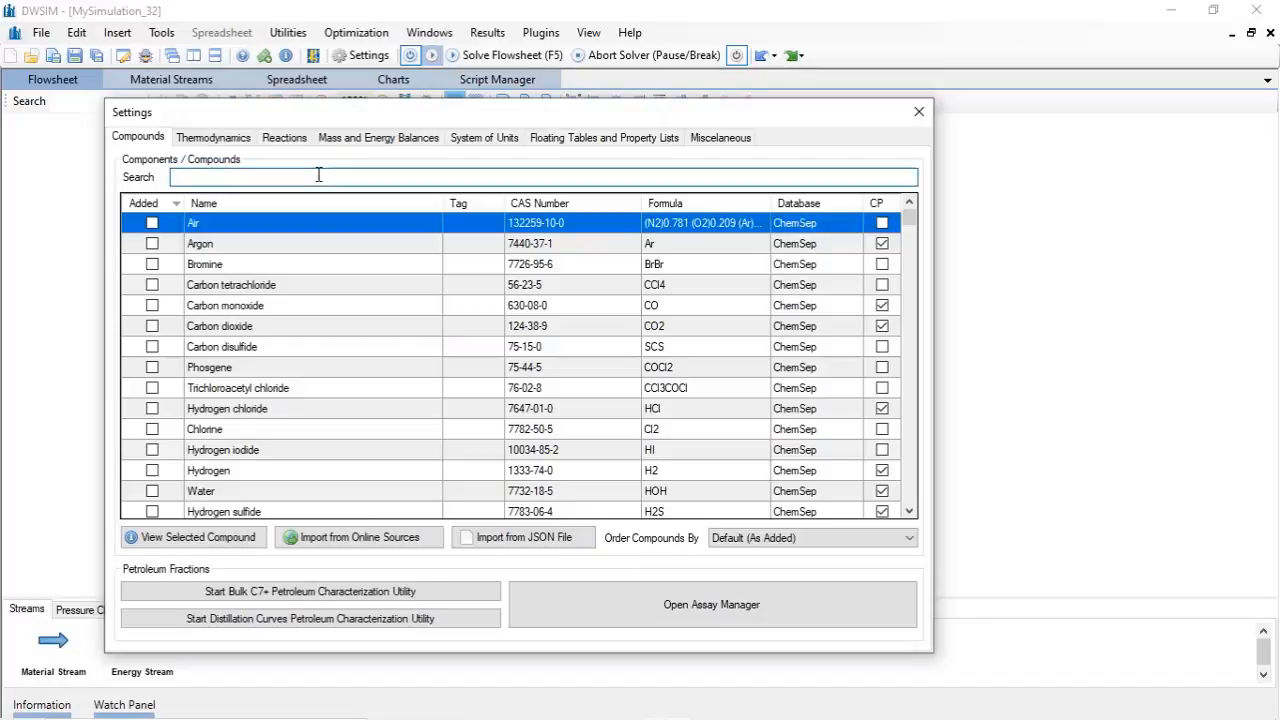
type("w")
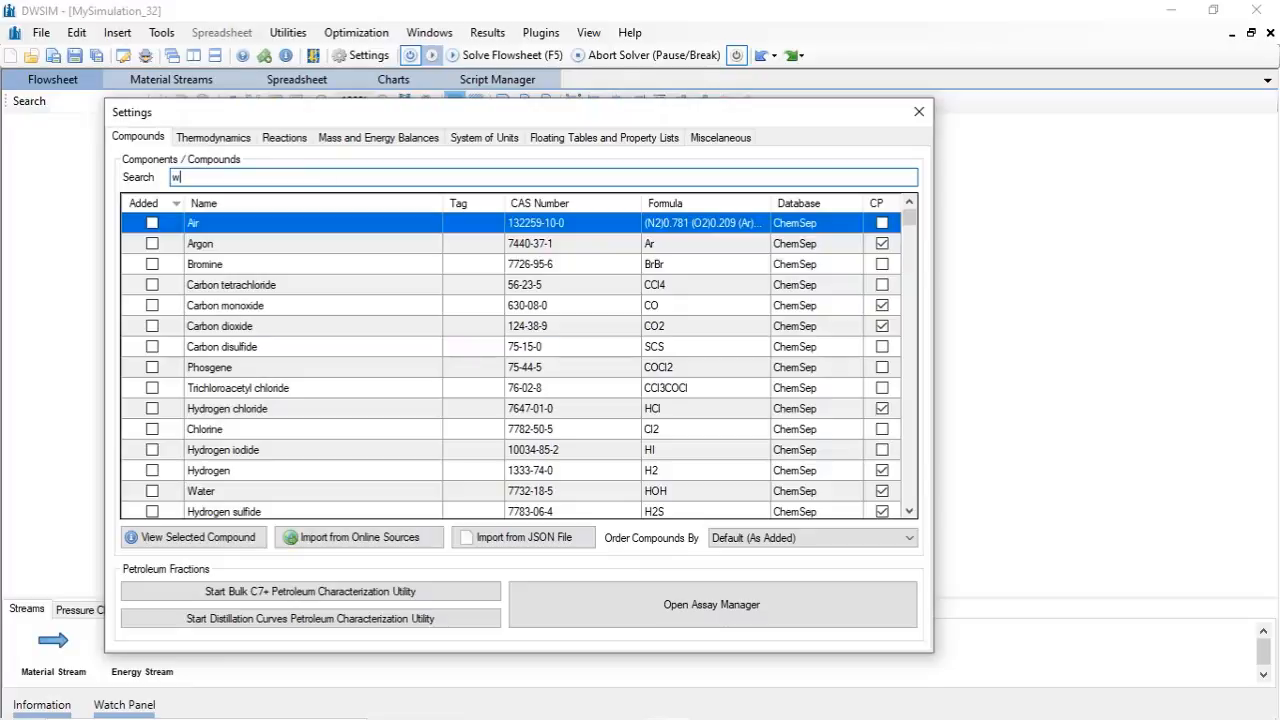
type("ater")
key("Return")
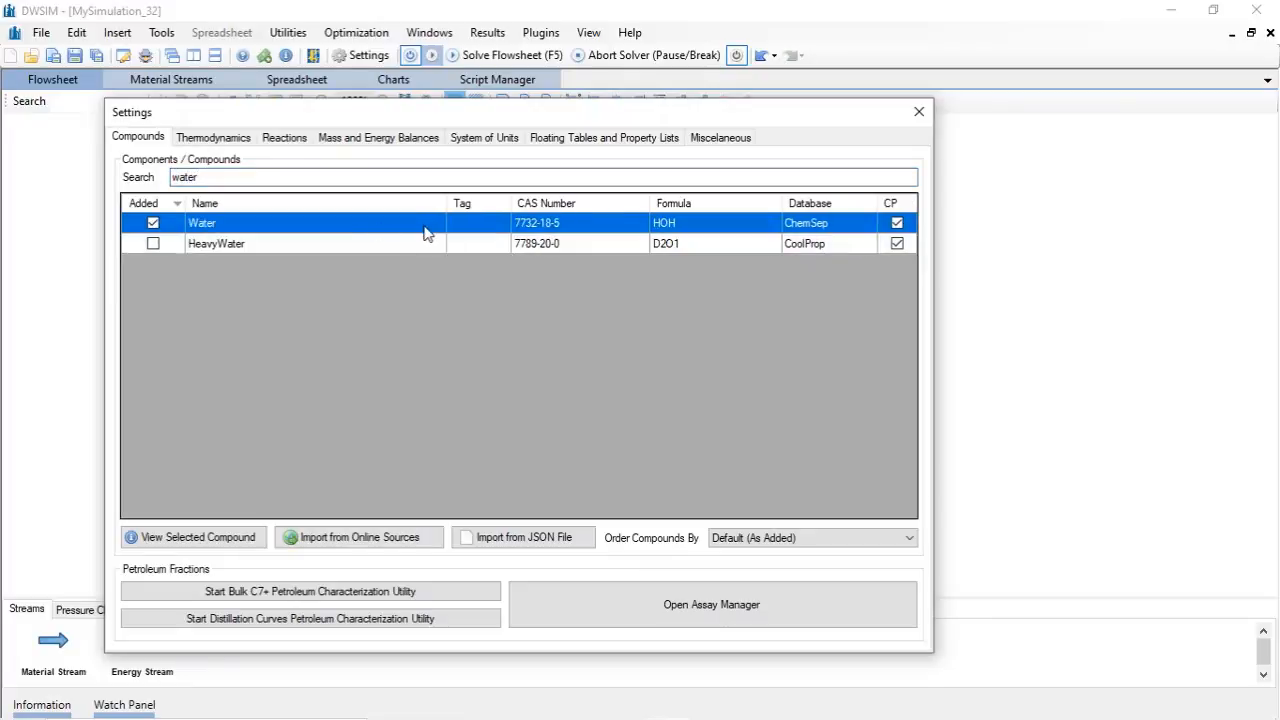
- Add the Steam Tables (IAPWS-IF97) property package to the simulation and close the settings
left_click(233, 146)
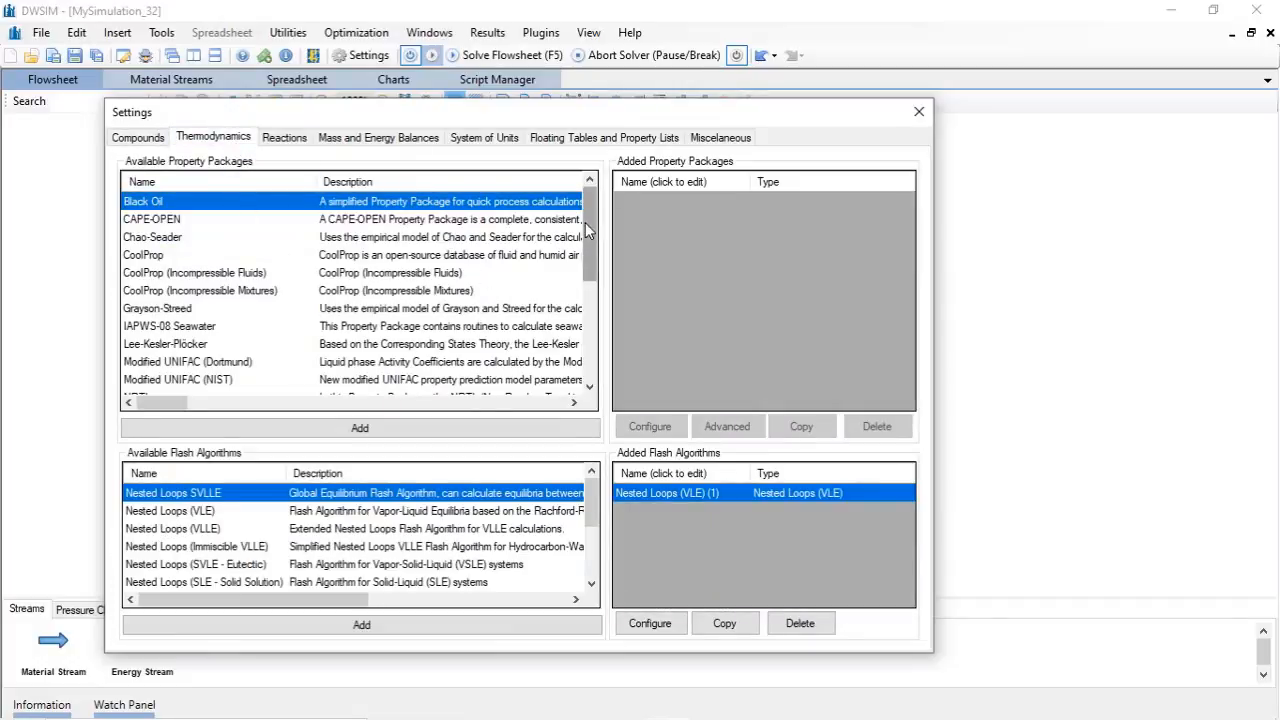
left_click_drag(585, 222, 588, 330)
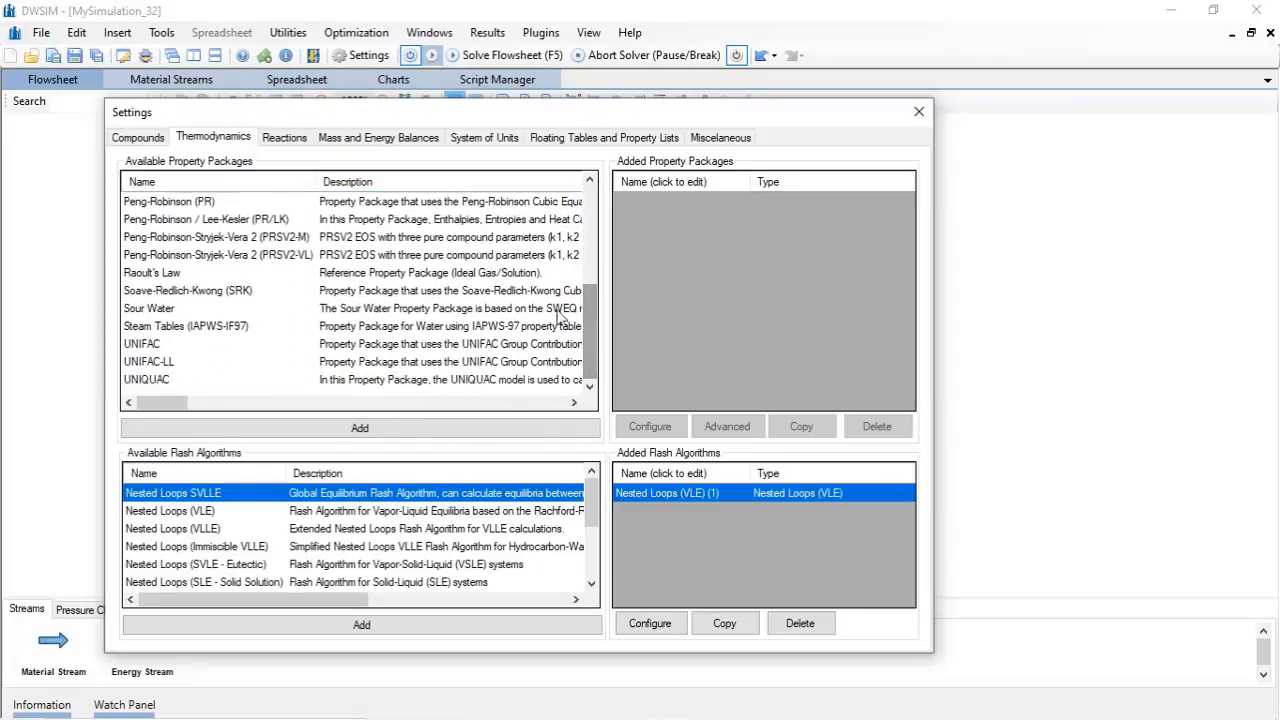
left_click(170, 333)
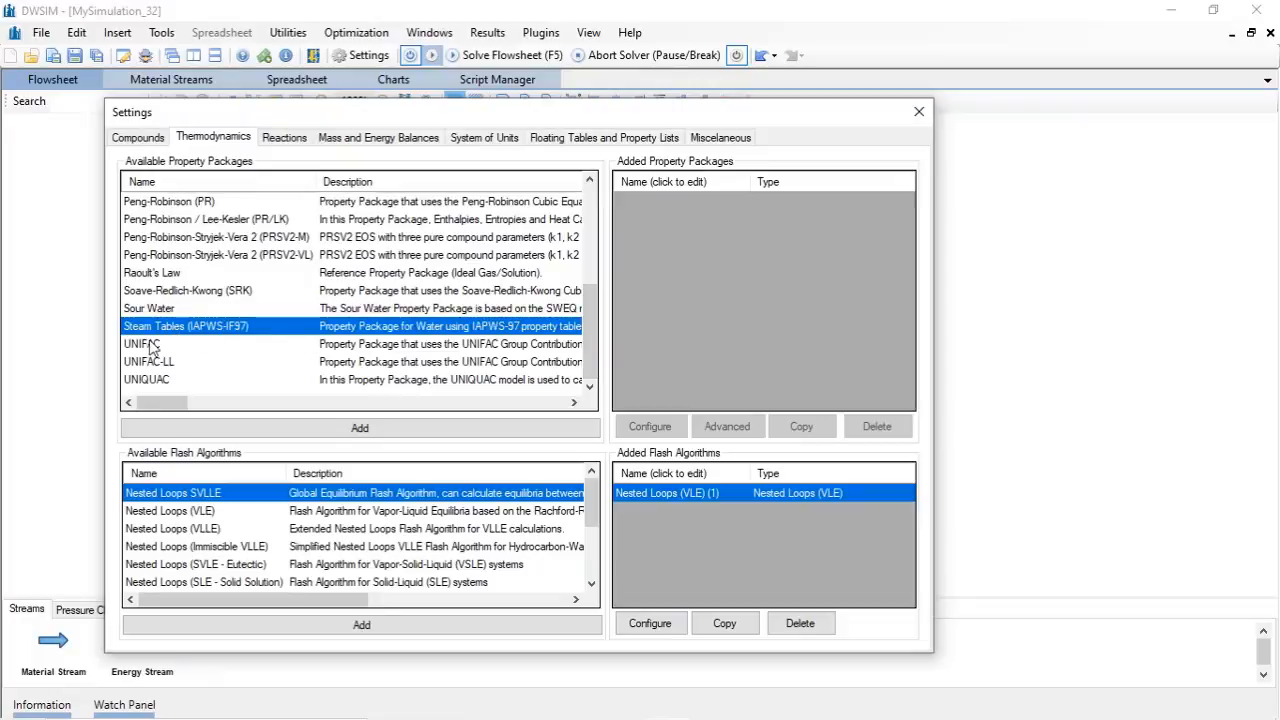
double_click(170, 333)
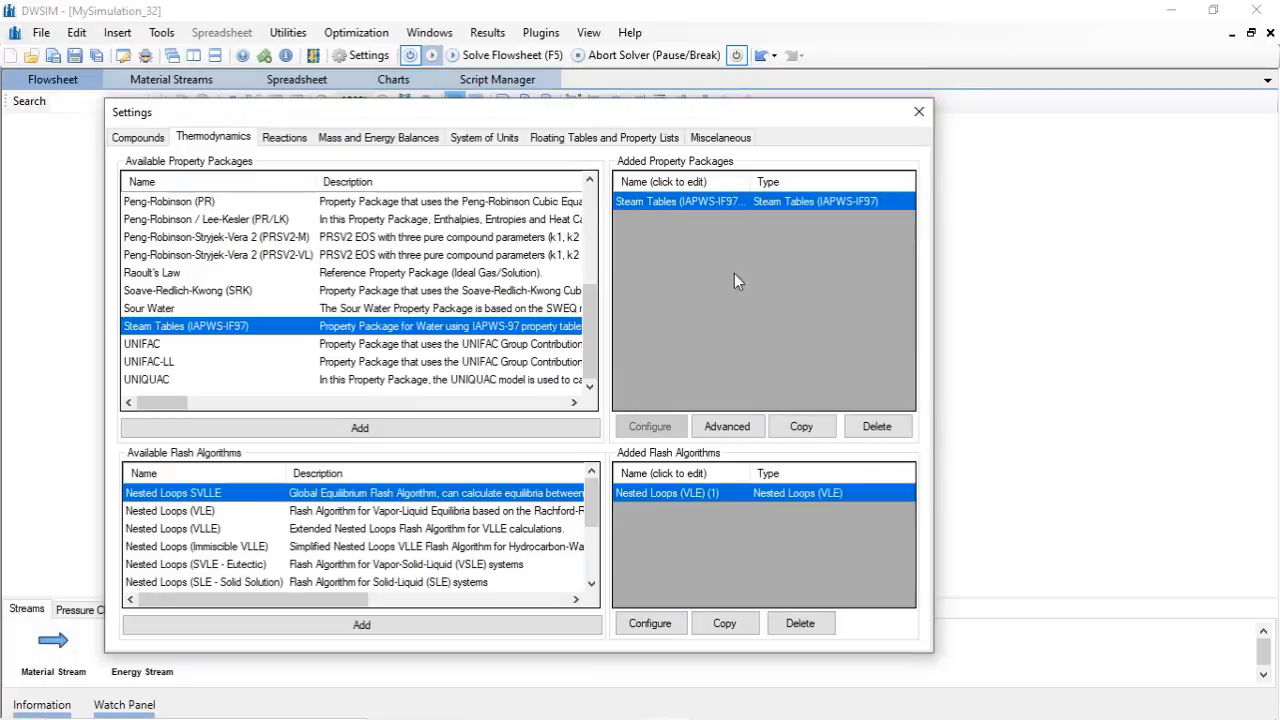
left_click(919, 111)
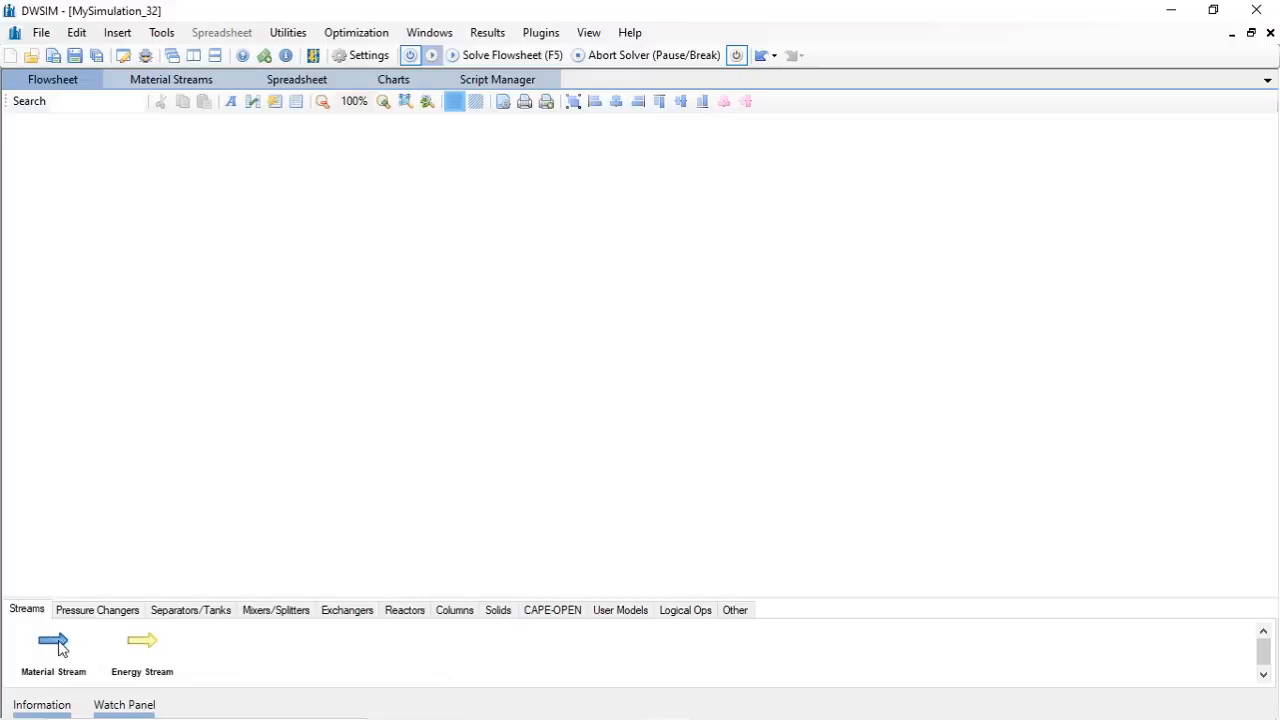
- Place a centrifugal pump on the flowsheet with a material stream on either side and an energy stream below it
left_click_drag(54, 643, 292, 278)
left_click(98, 611)
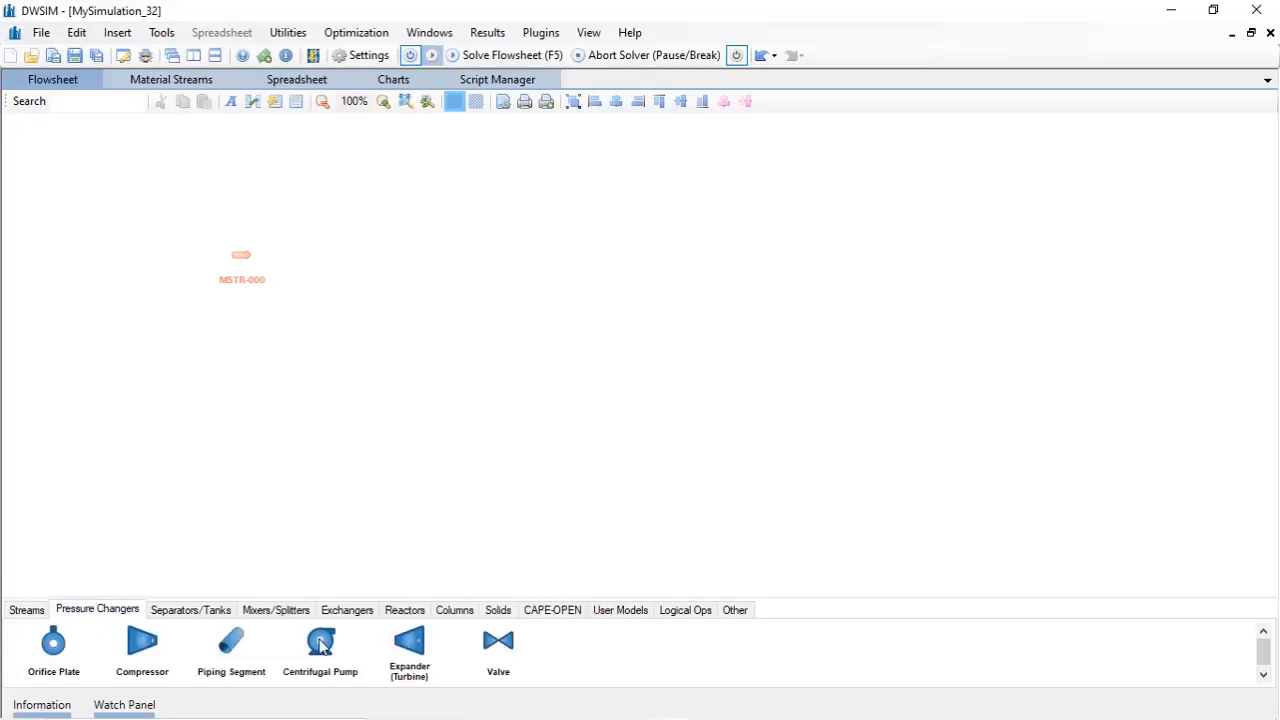
left_click_drag(320, 645, 298, 255)
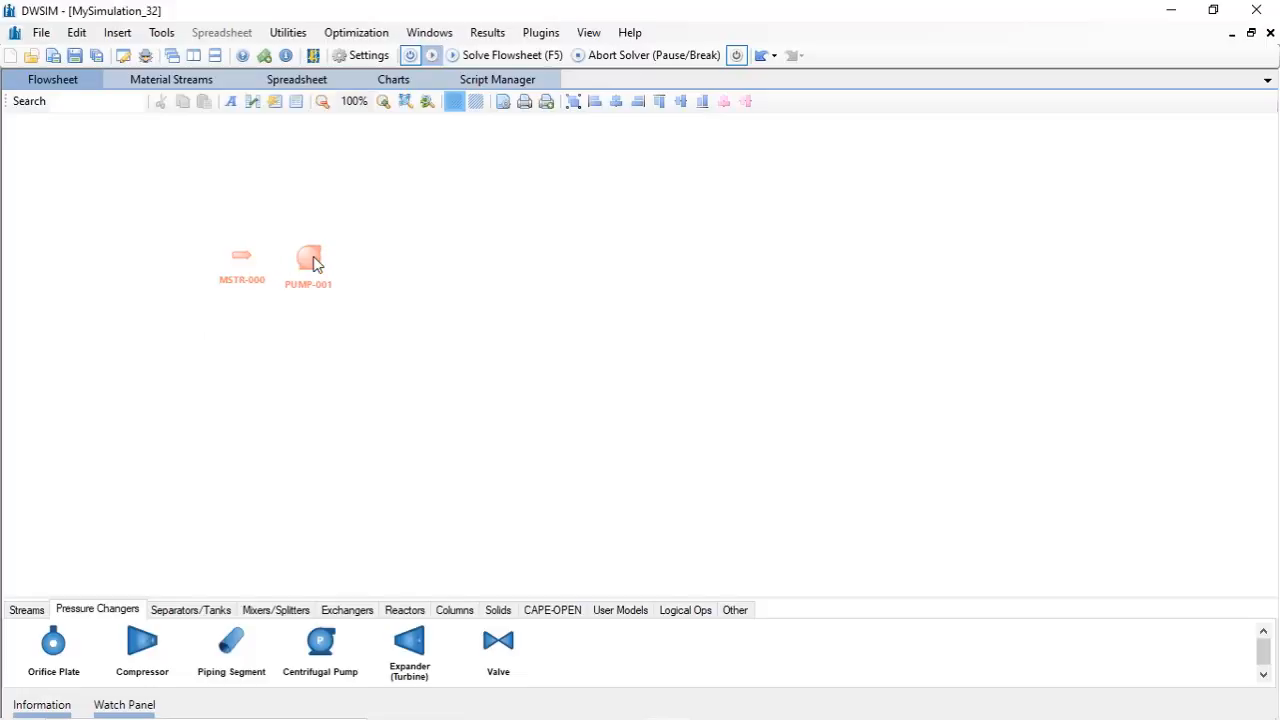
left_click(27, 612)
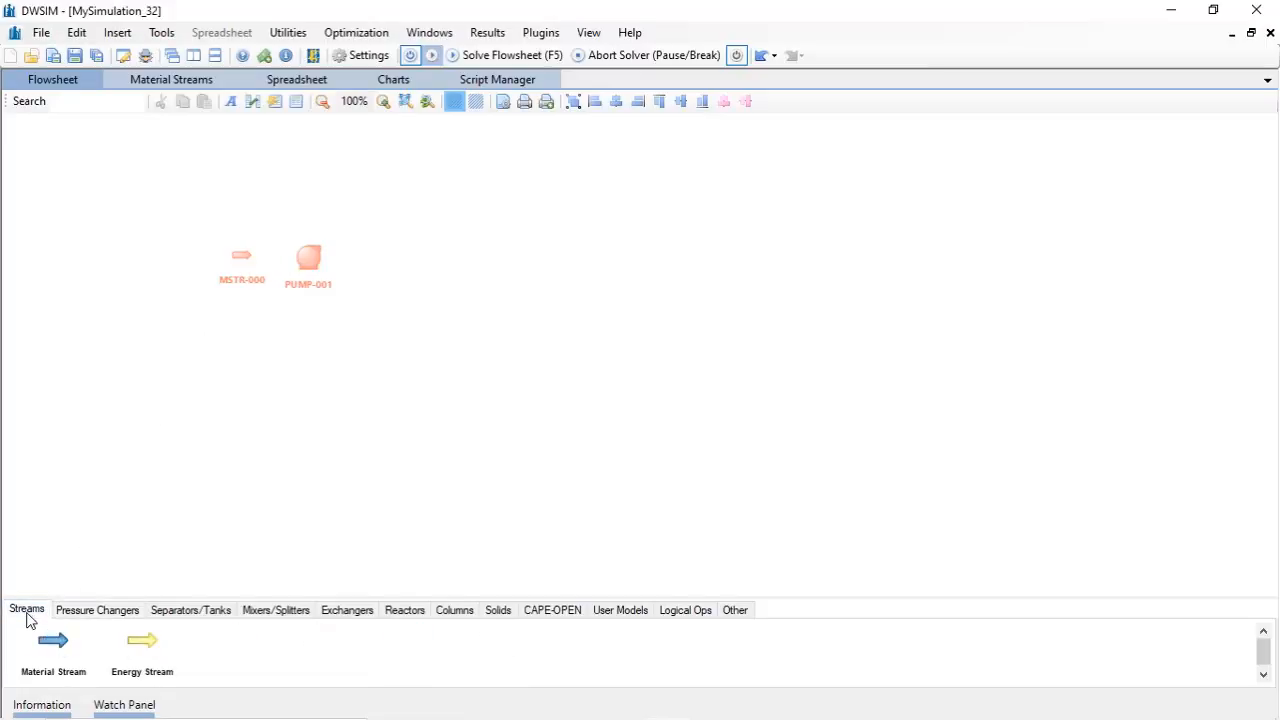
left_click_drag(55, 648, 376, 240)
left_click_drag(138, 648, 279, 324)
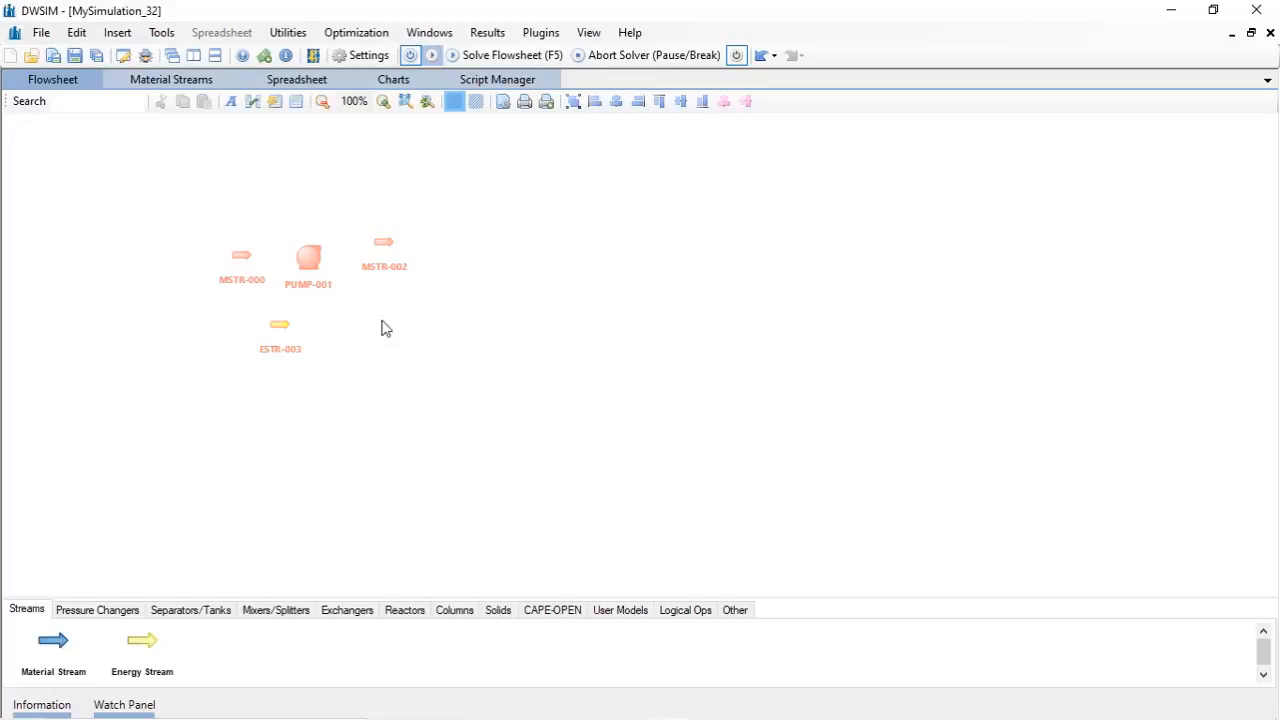
- Connect the pump to MSTR-000 as inlet, MSTR-002 as outlet and ESTR-003 as energy stream, and solve the flowsheet
left_click(311, 264)
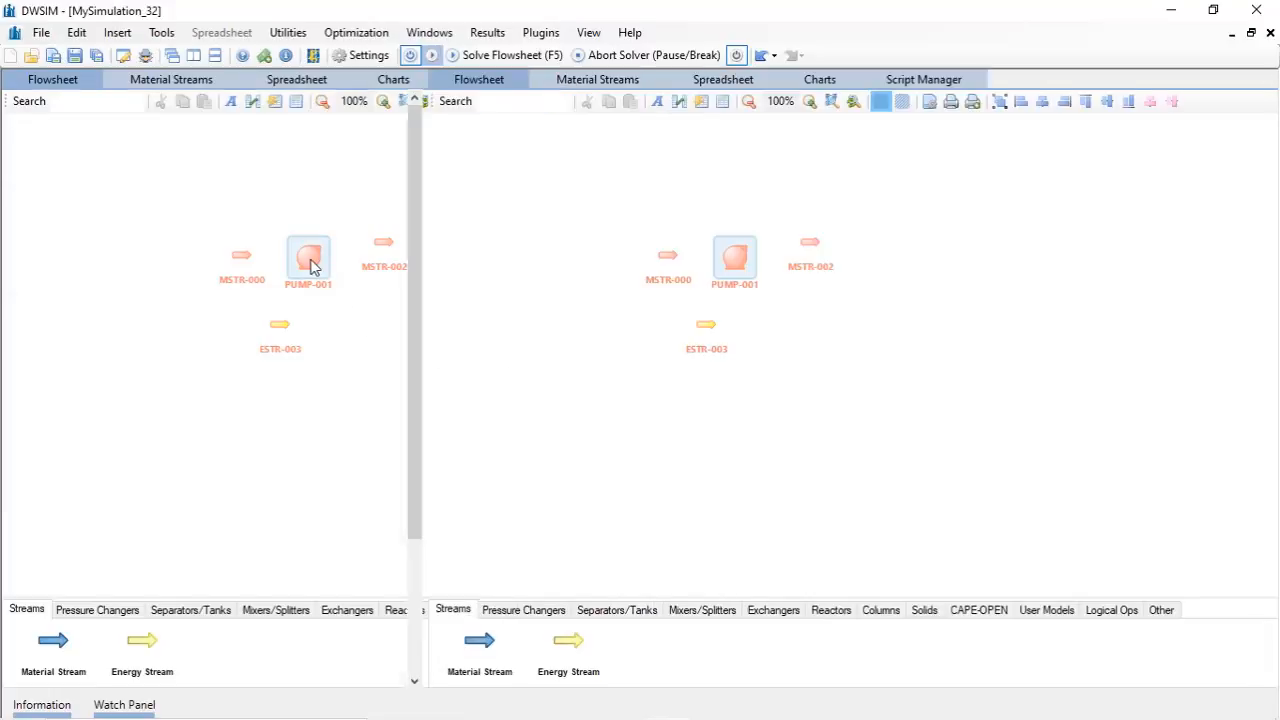
left_click(312, 266)
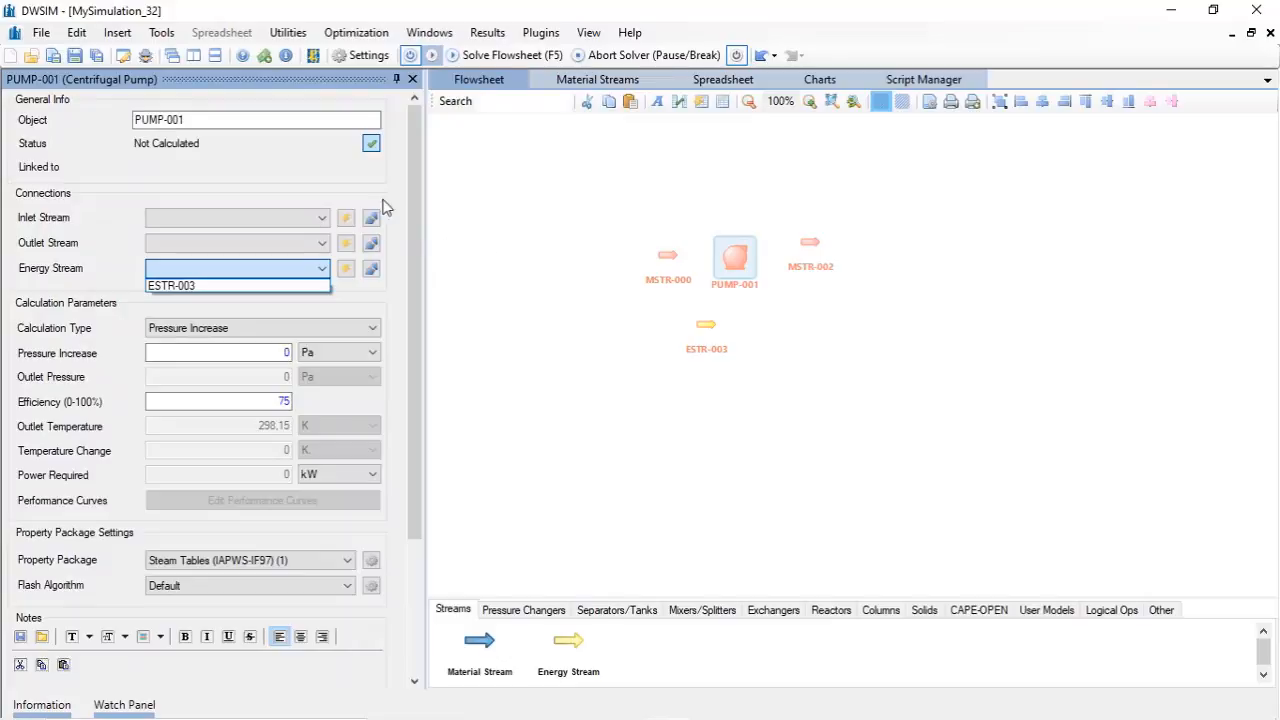
left_click(320, 214)
left_click(322, 218)
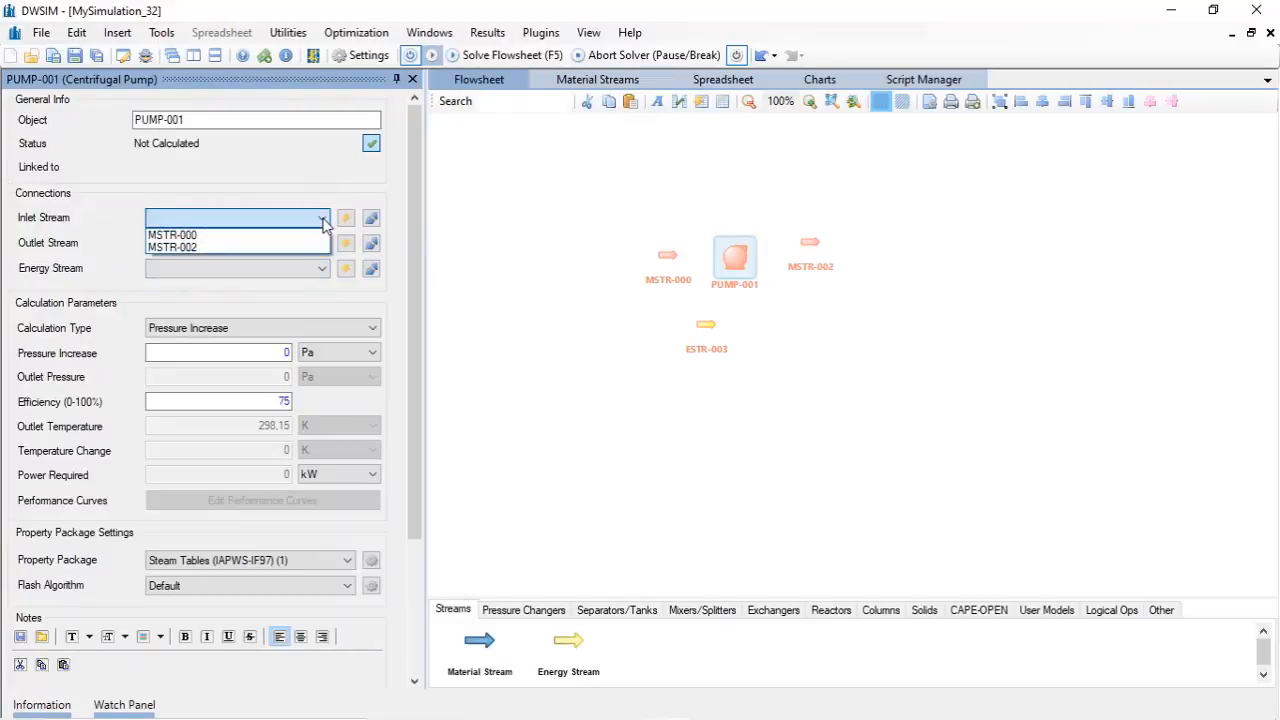
left_click(293, 236)
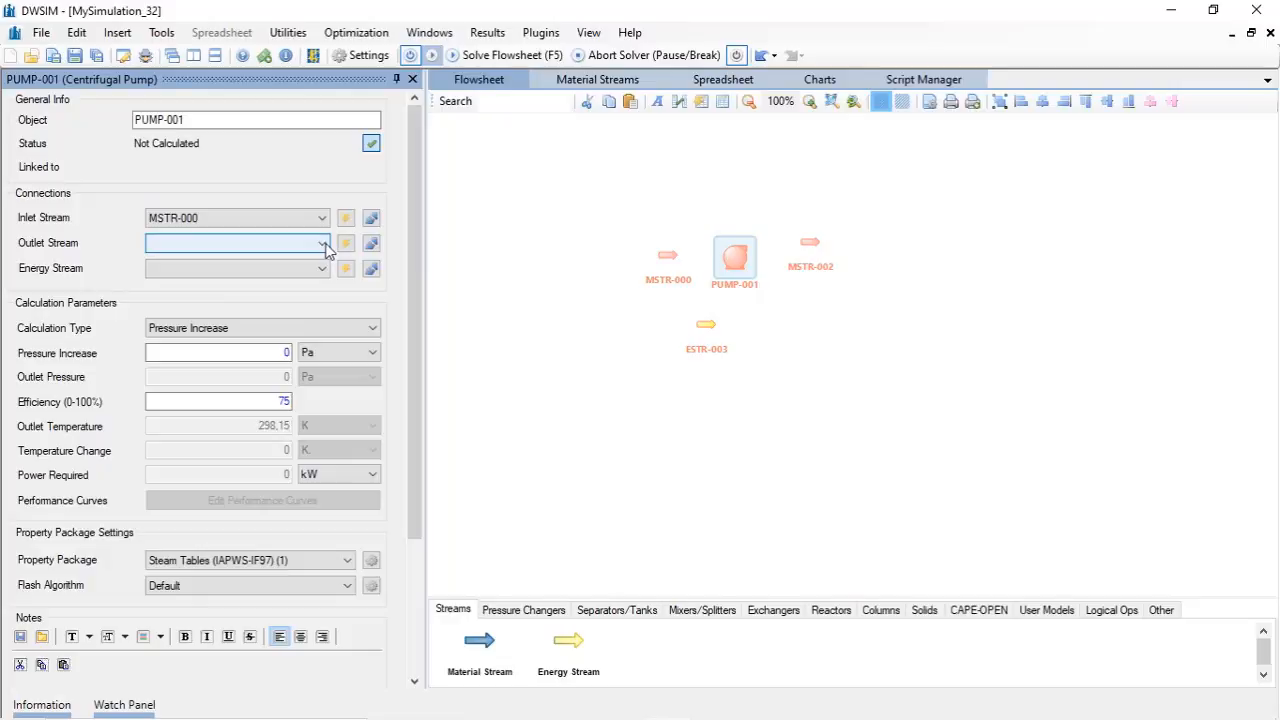
left_click(323, 244)
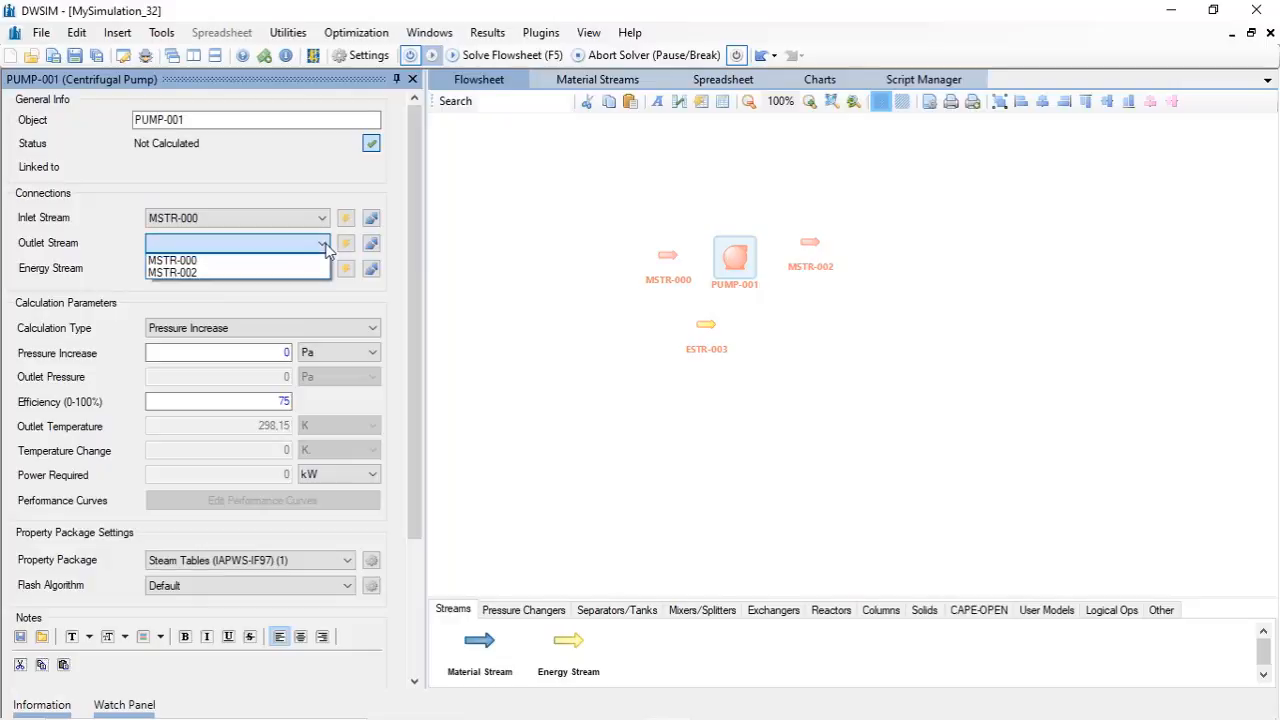
left_click(313, 273)
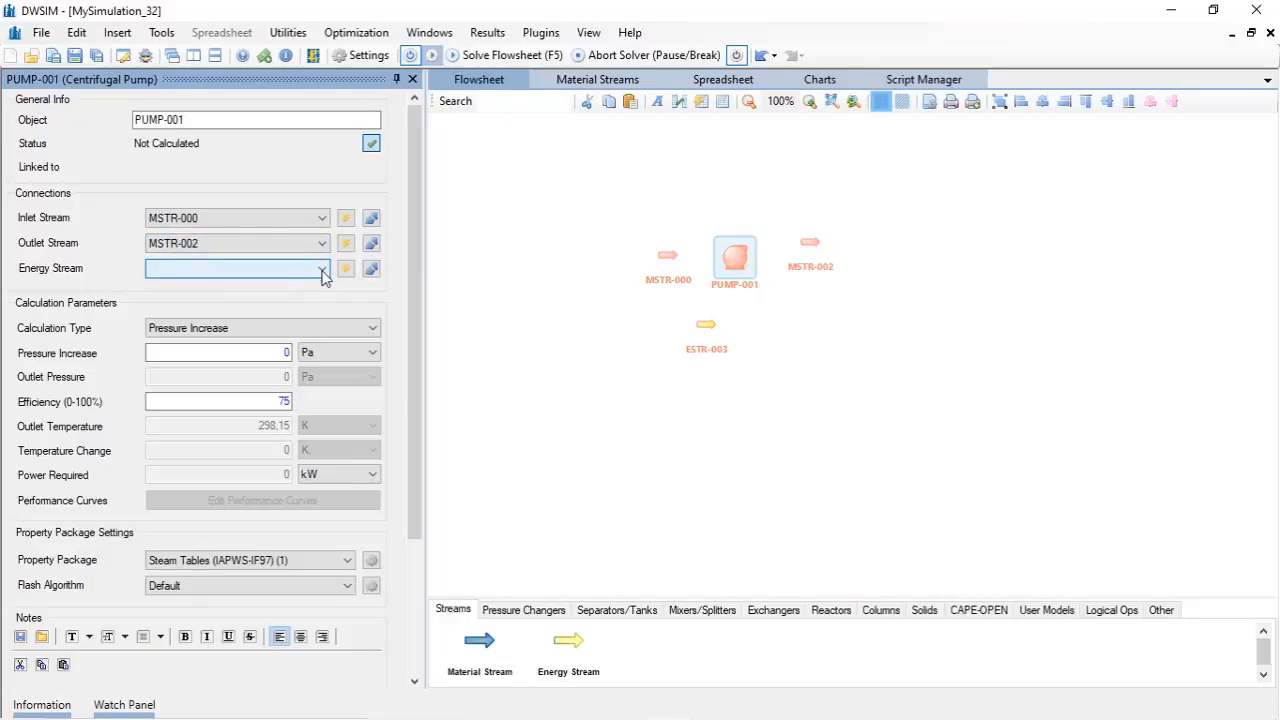
left_click(323, 277)
left_click(315, 285)
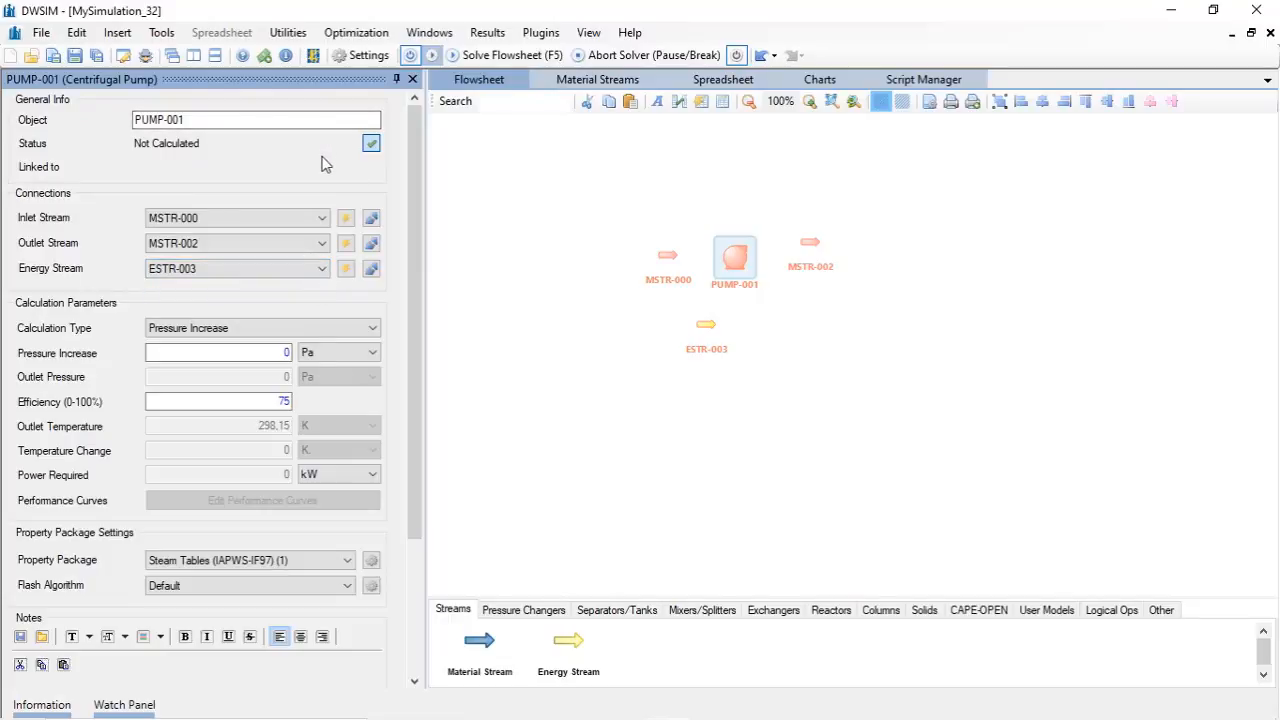
left_click(471, 57)
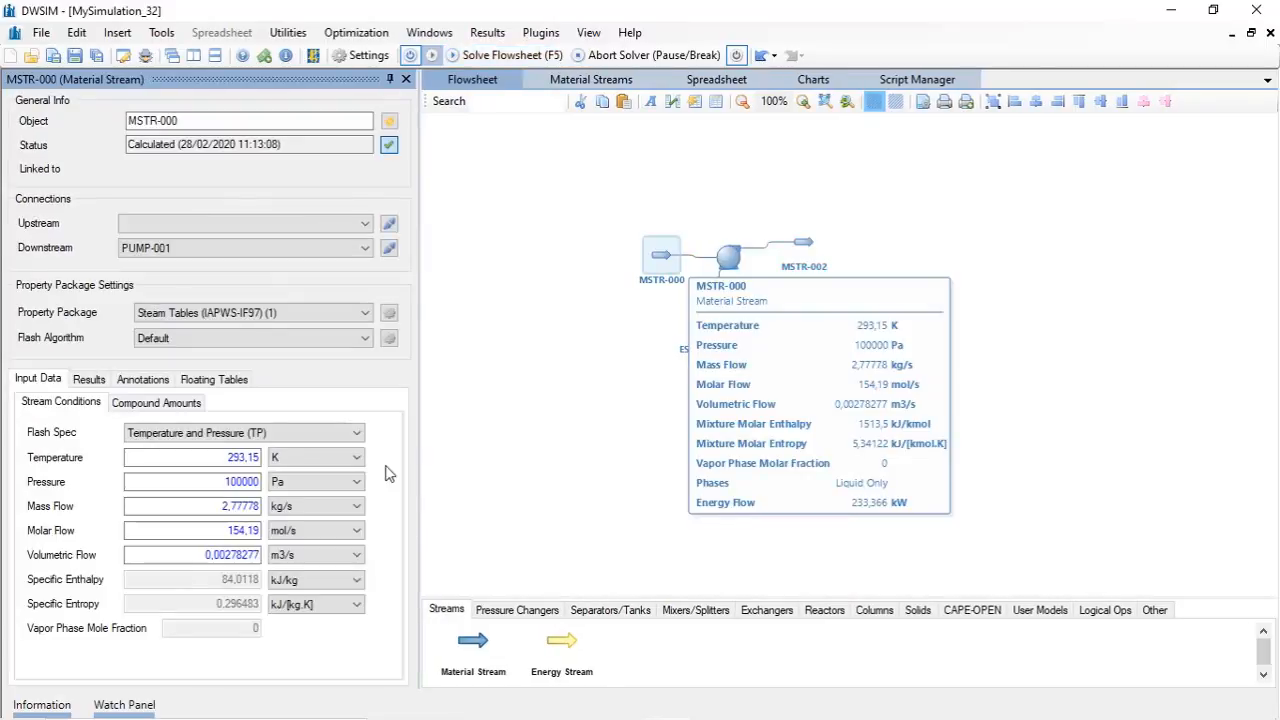
- Clone the SI system of units in the simulation settings
left_click(363, 55)
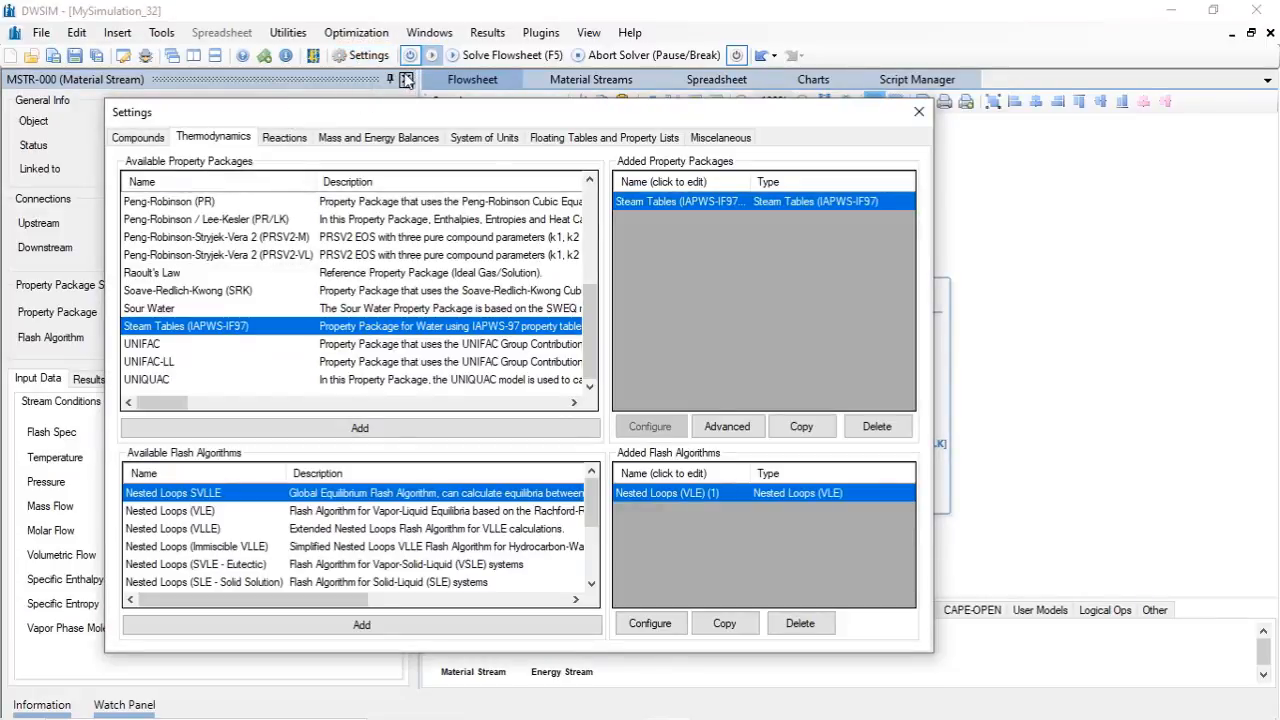
left_click(486, 140)
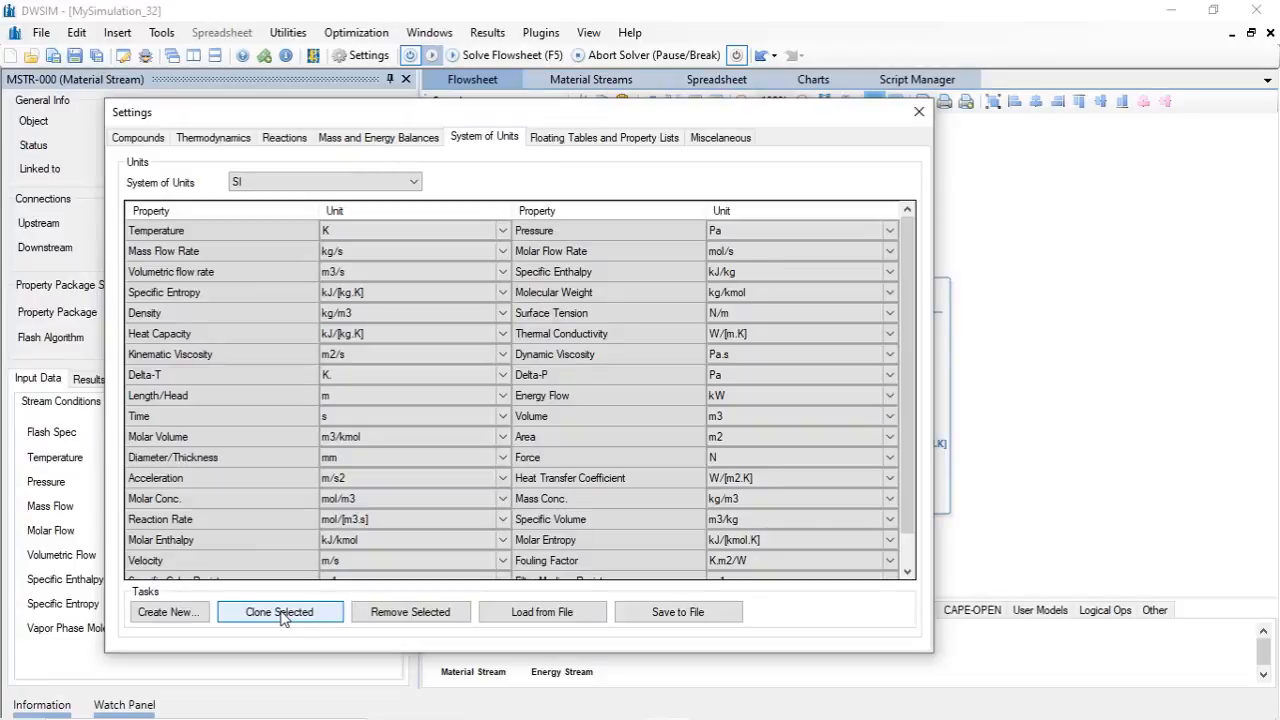
left_click(282, 613)
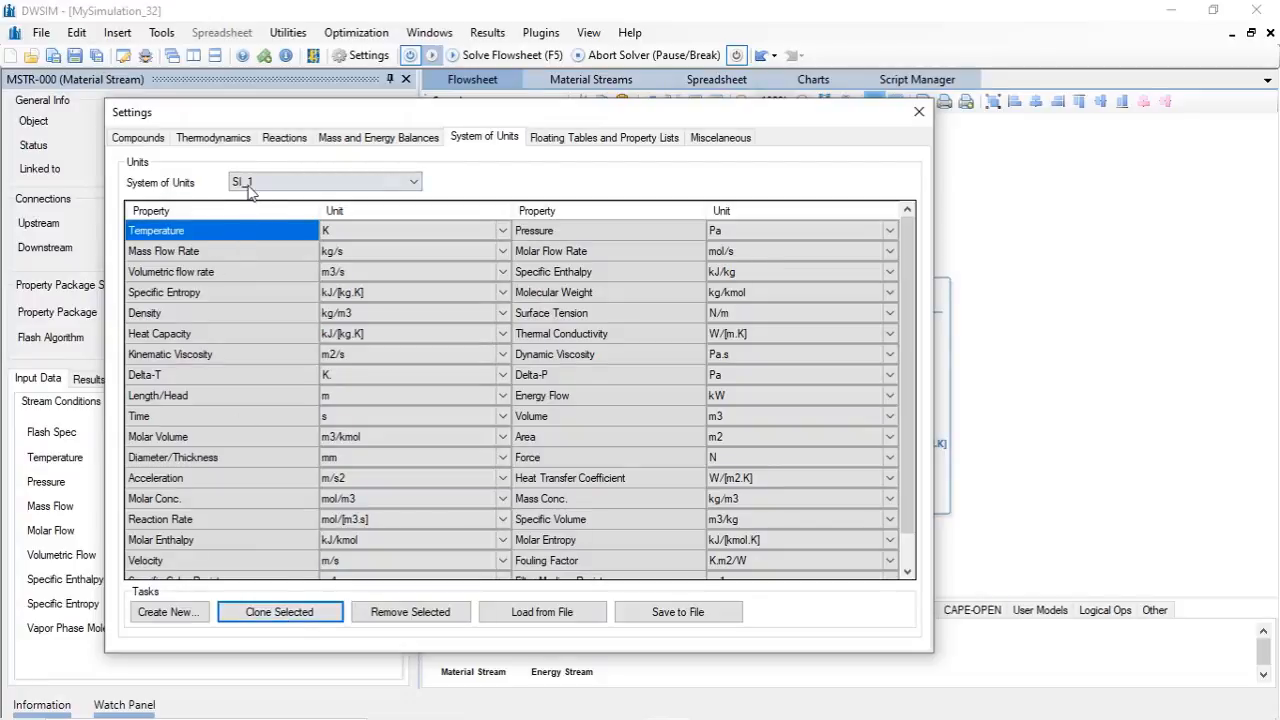
- In the cloned unit system, set temperature to C, mass flow rate to kg/h and pressure to bar
left_click(503, 232)
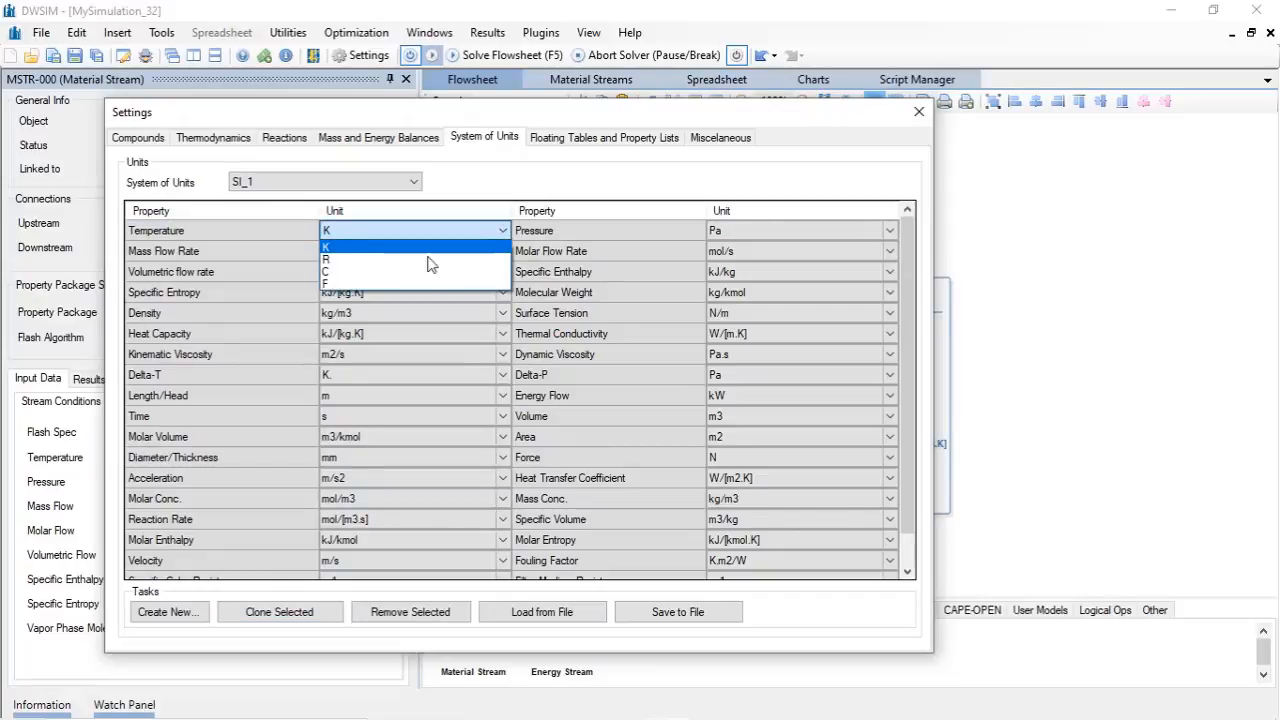
left_click(352, 273)
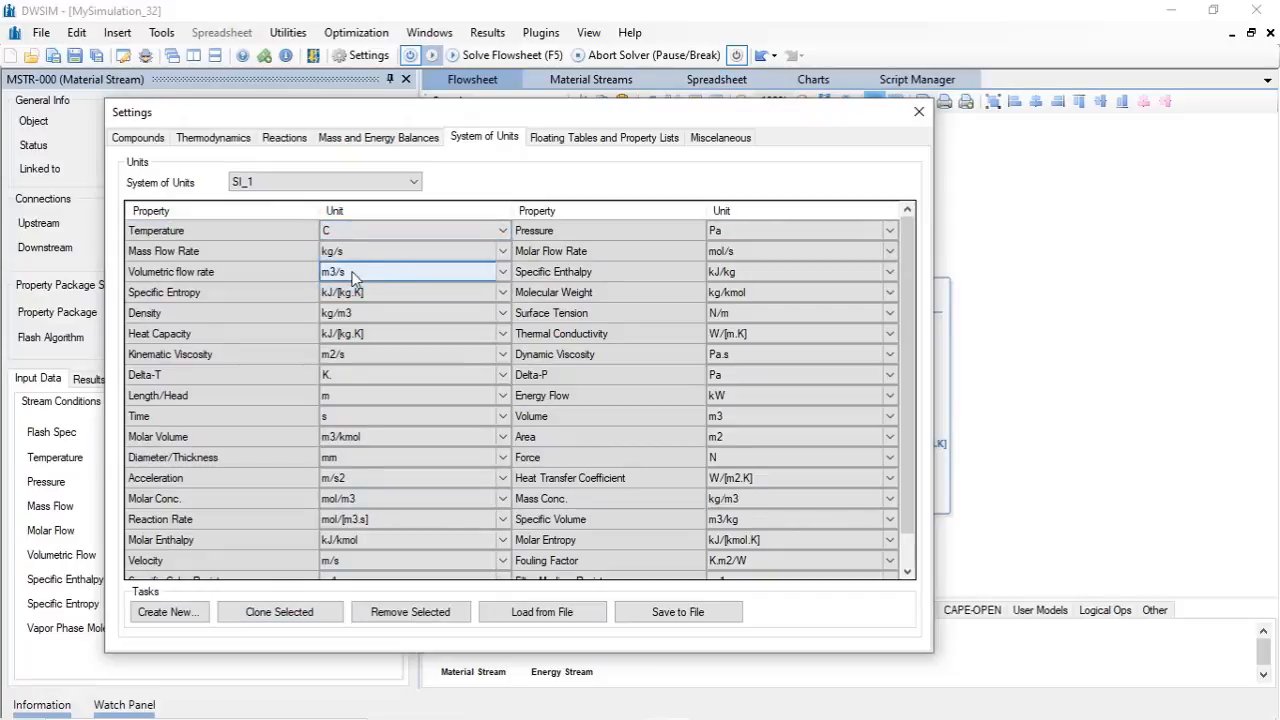
left_click(503, 252)
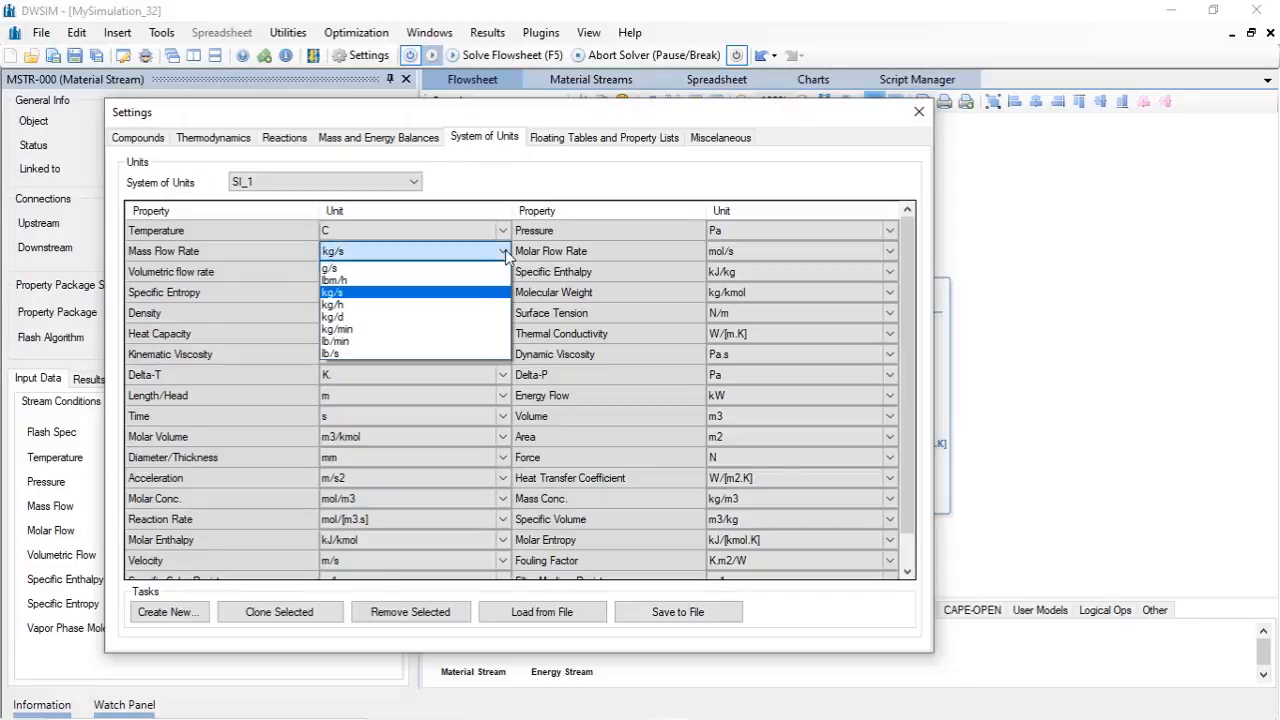
left_click(354, 304)
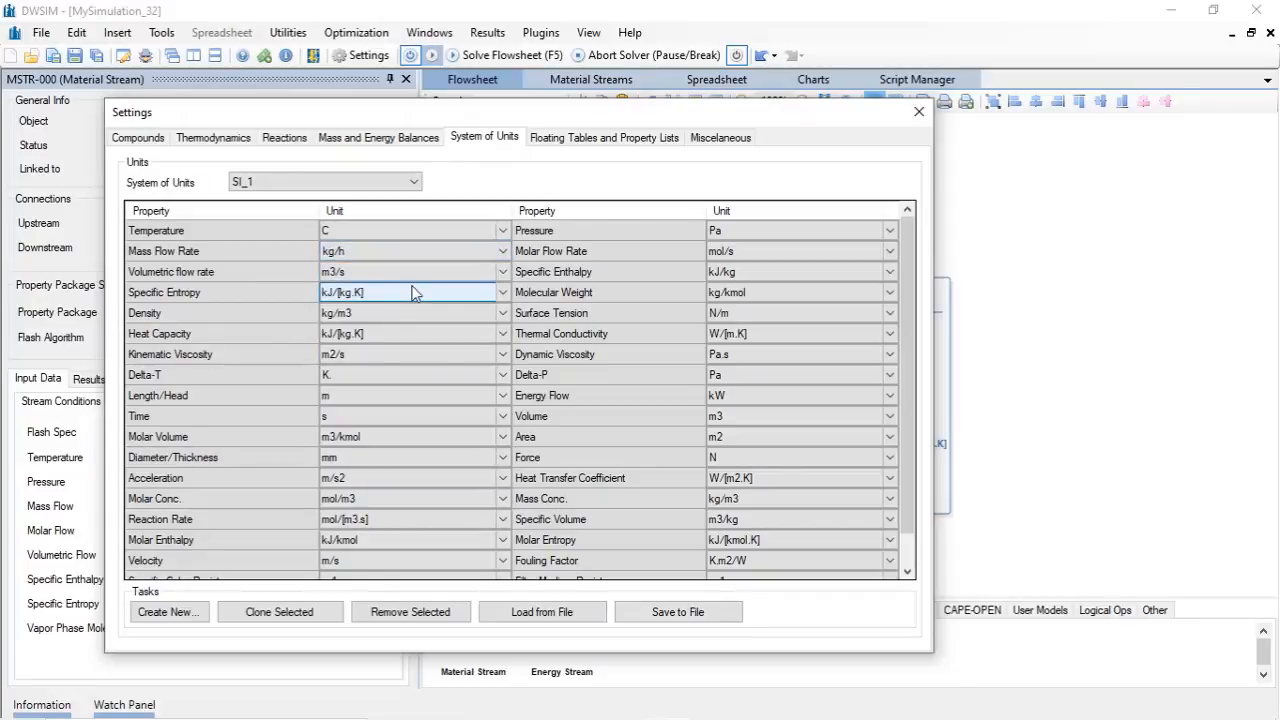
left_click(476, 273)
left_click(893, 230)
left_click(893, 230)
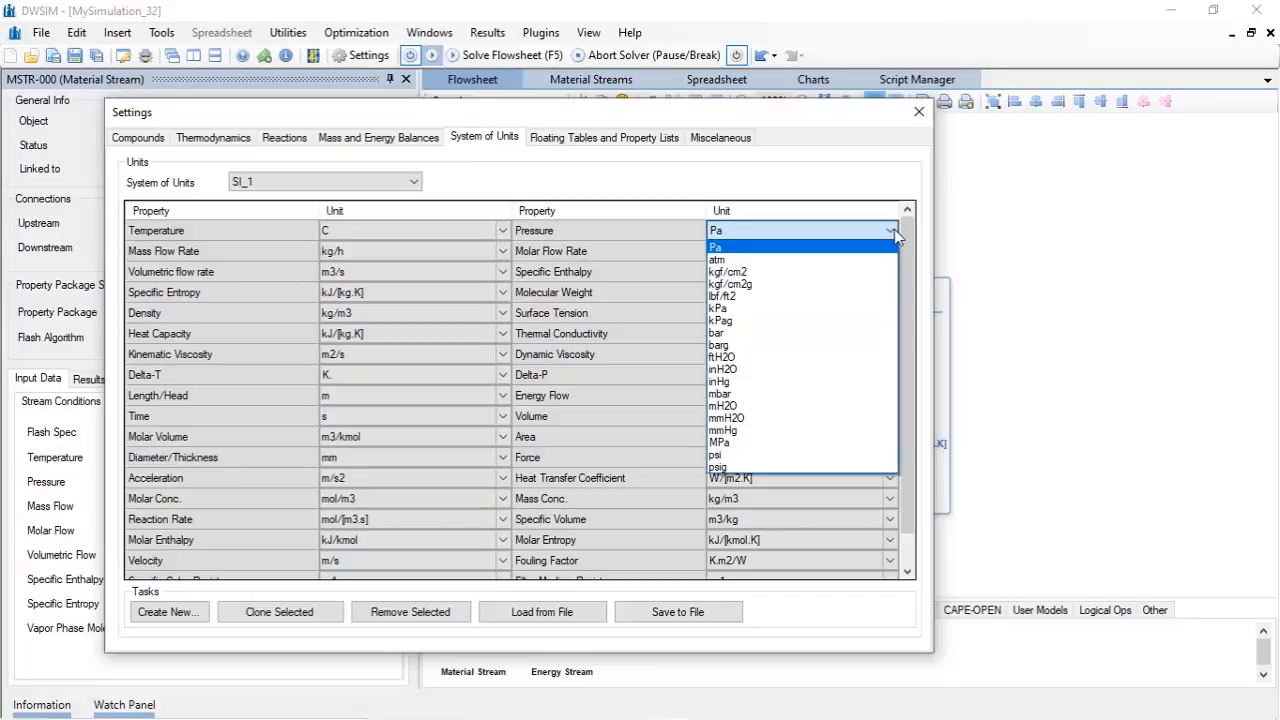
left_click(743, 333)
left_click(743, 337)
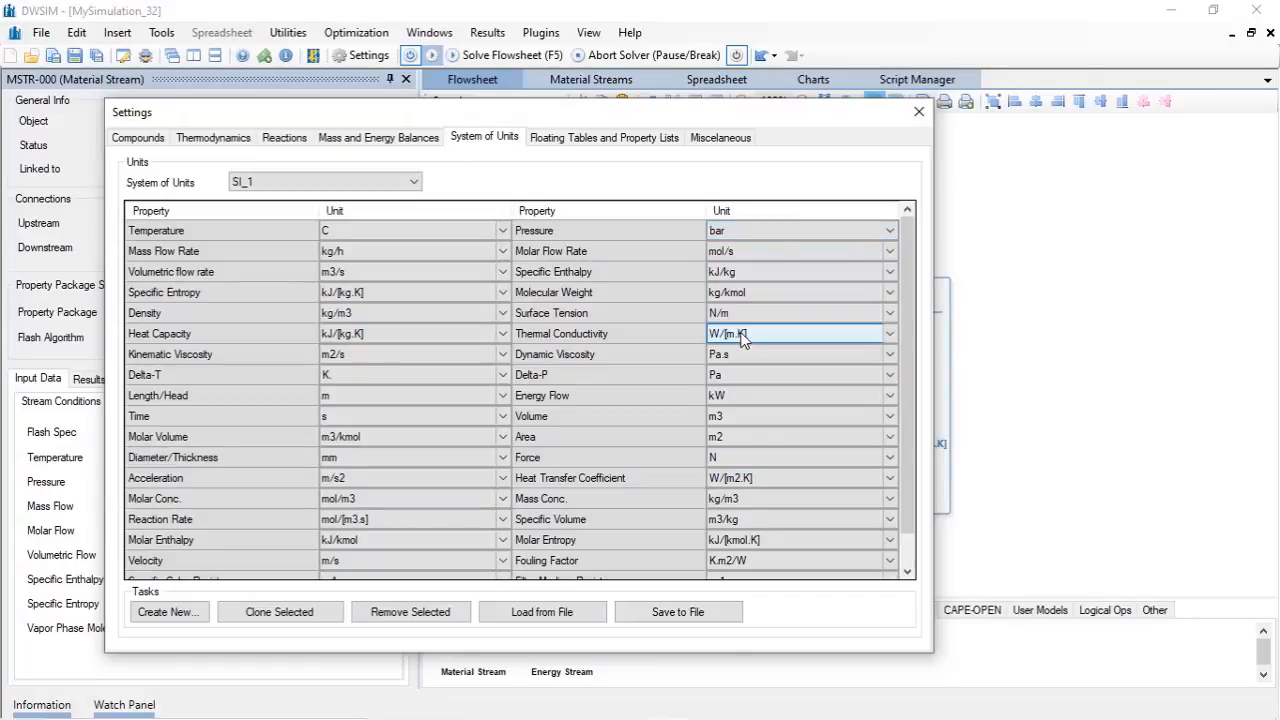
left_click(490, 187)
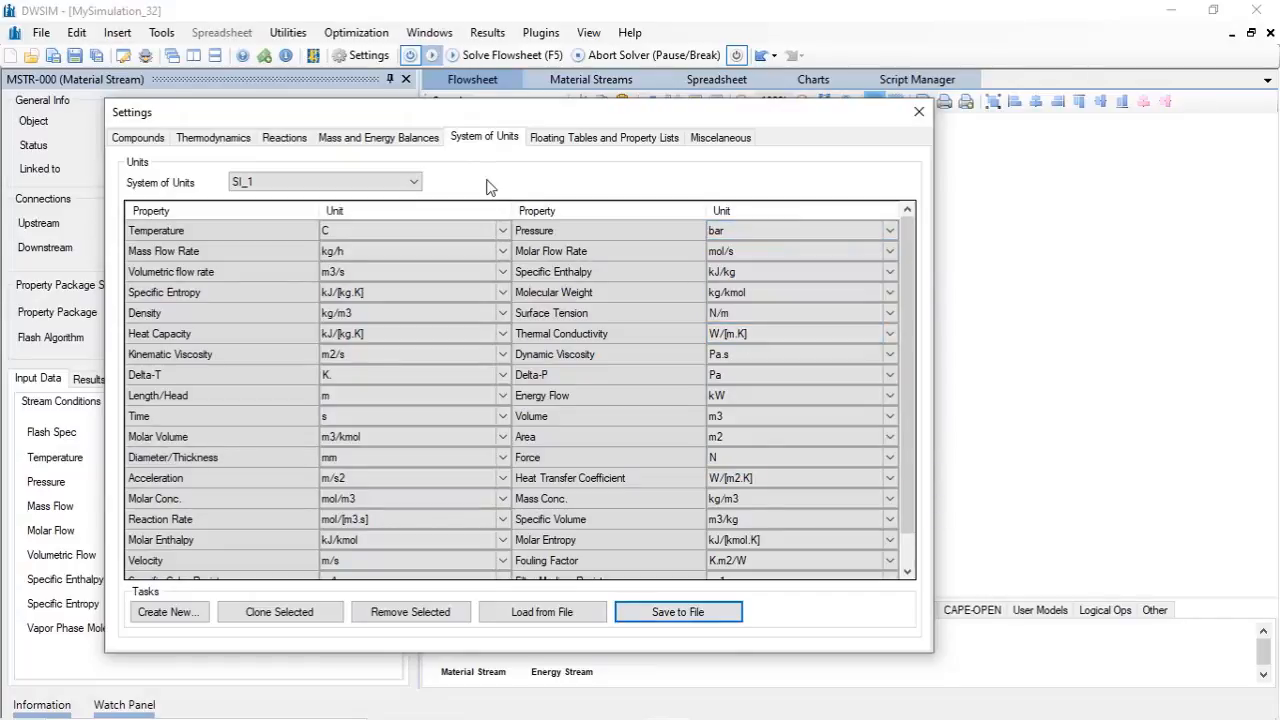
left_click(705, 616)
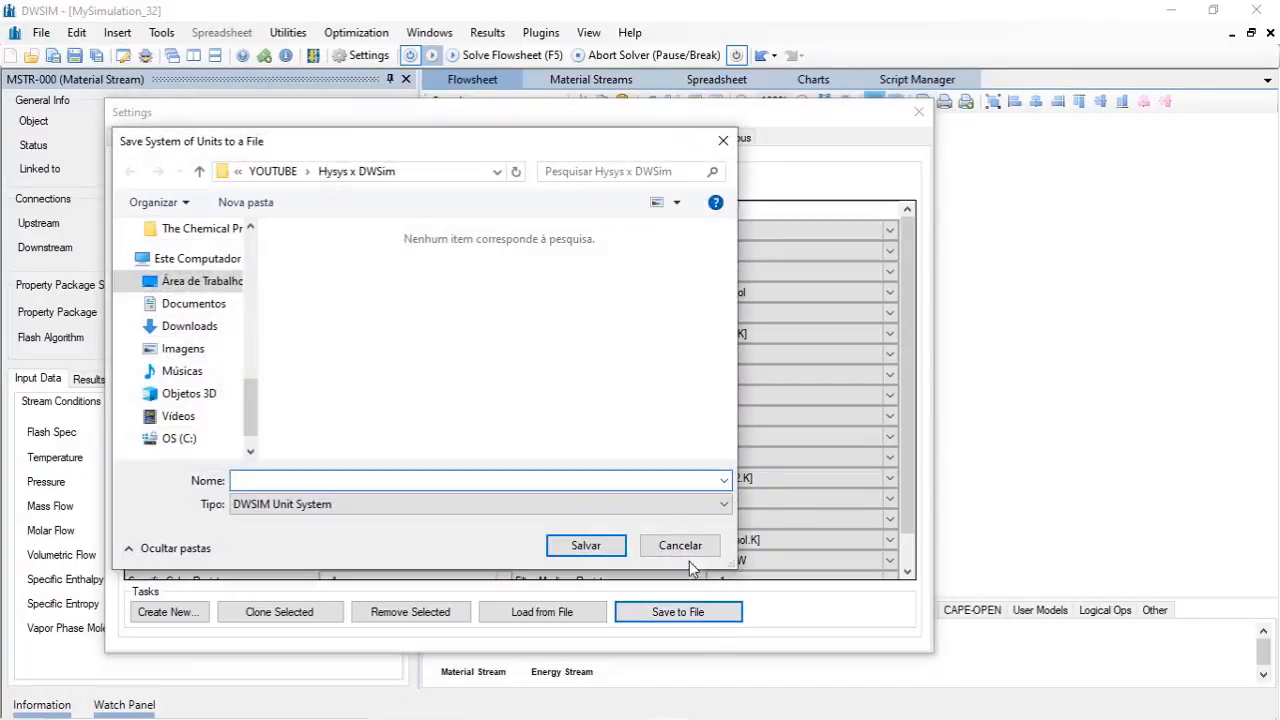
left_click(688, 549)
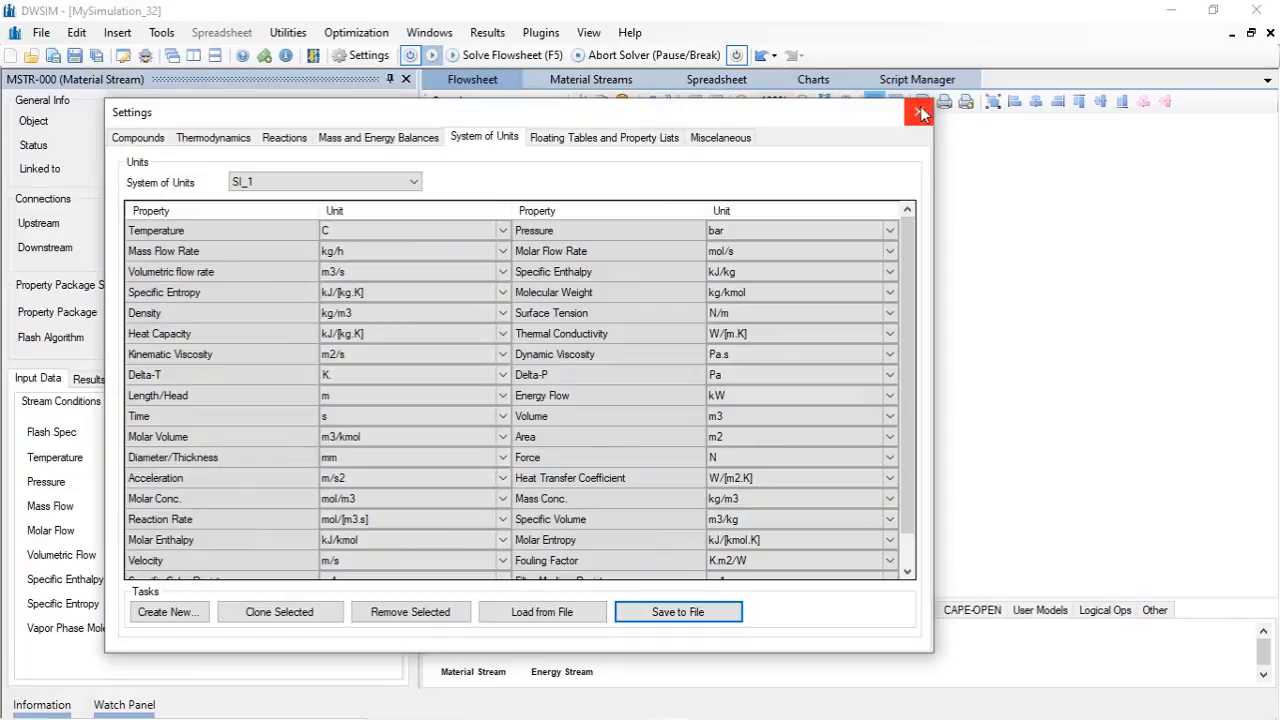
left_click(918, 112)
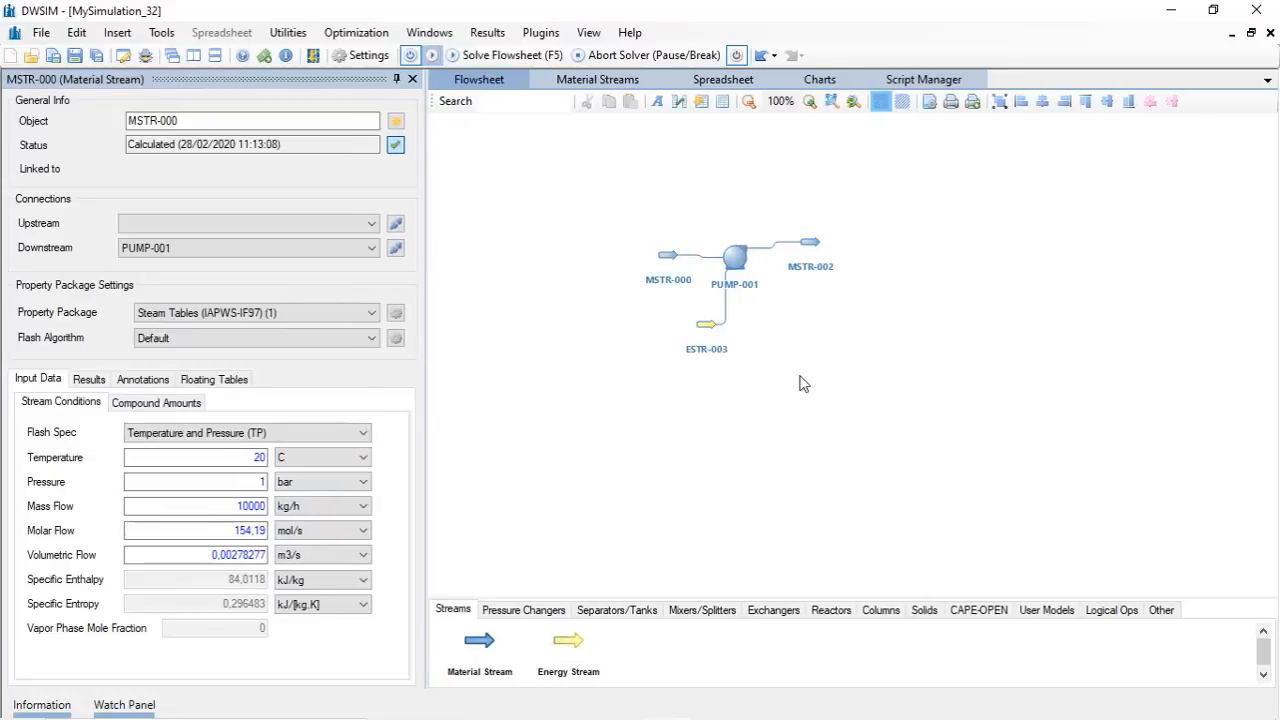
- Set the Delta-P unit to bar in the SI_1 system of units and close the simulation settings
left_click(735, 260)
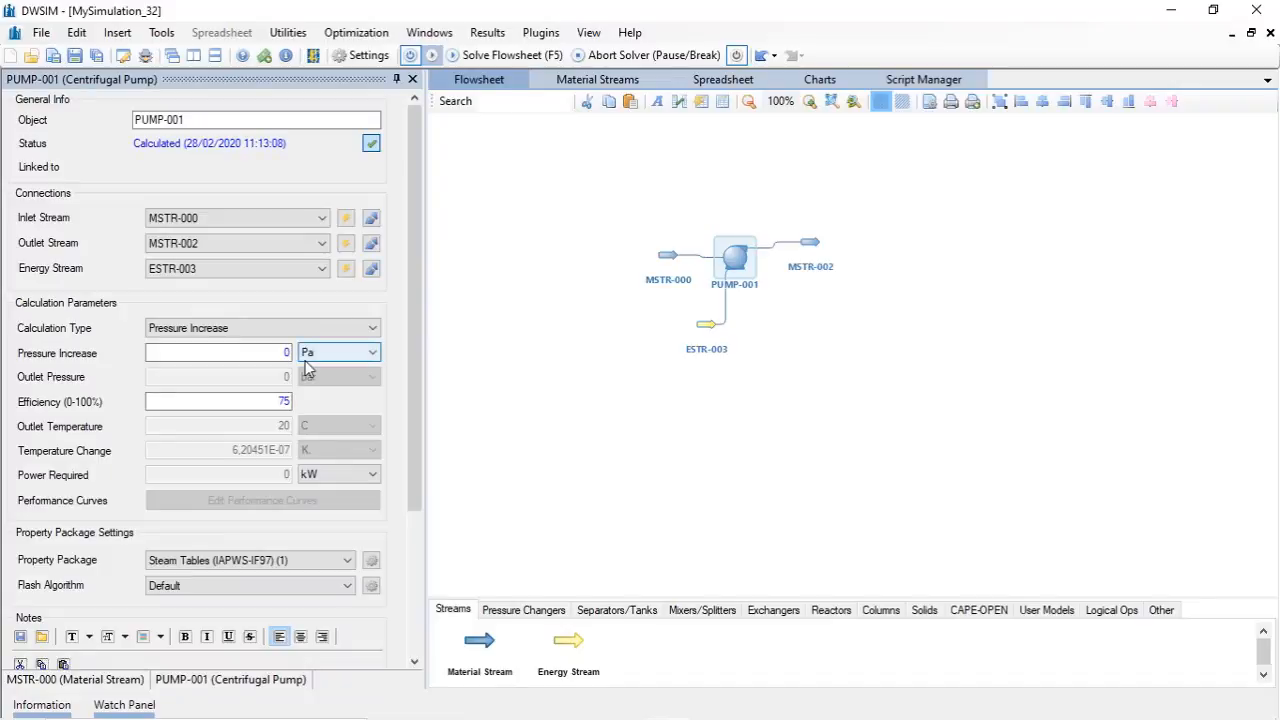
left_click(362, 55)
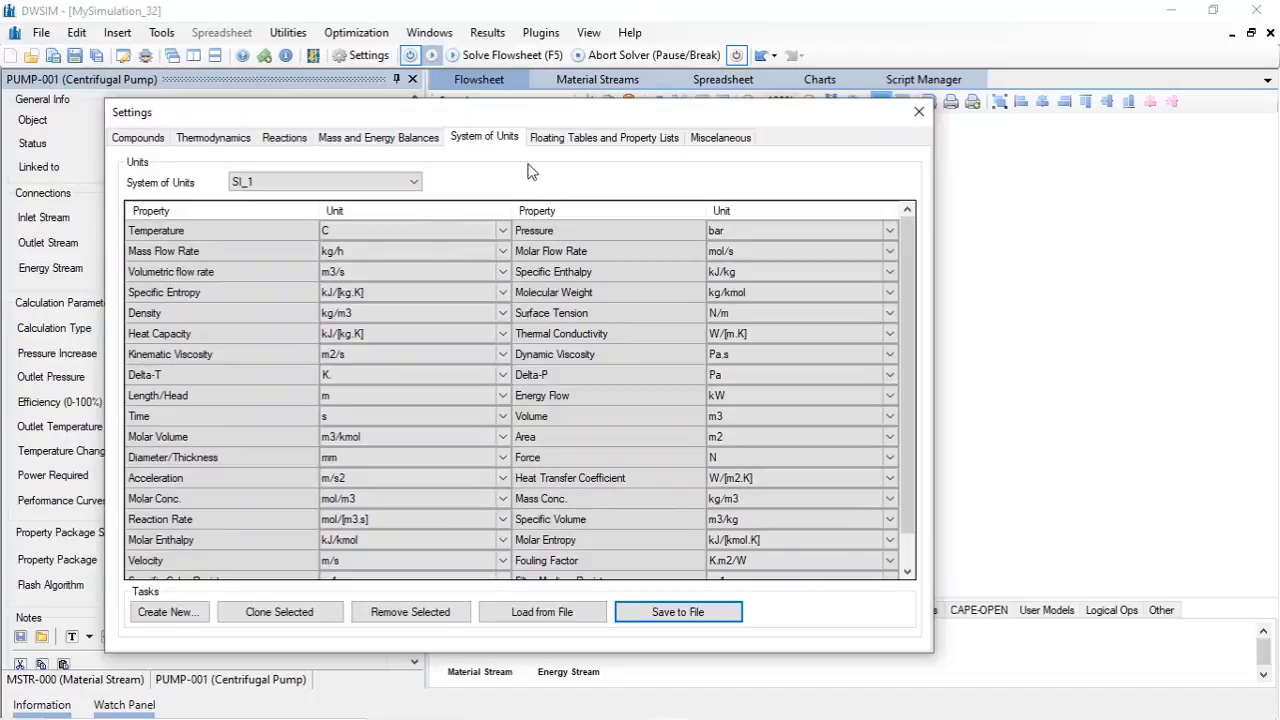
left_click(740, 376)
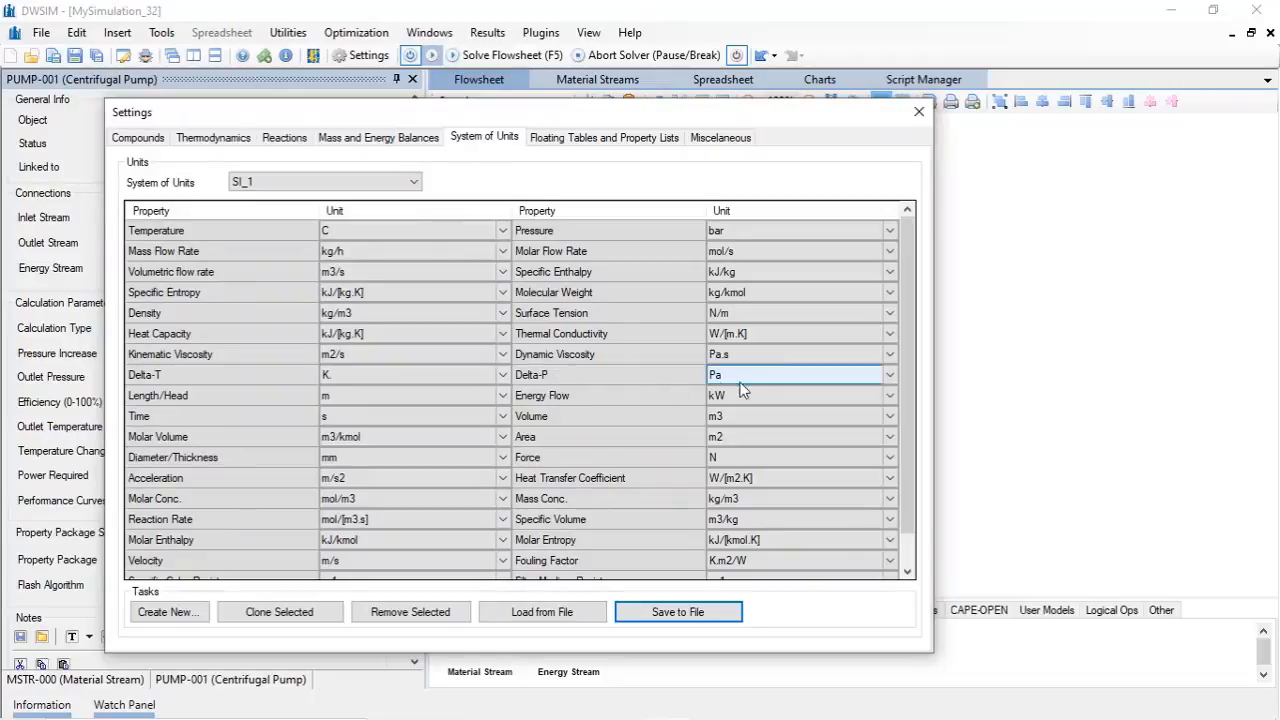
left_click(890, 380)
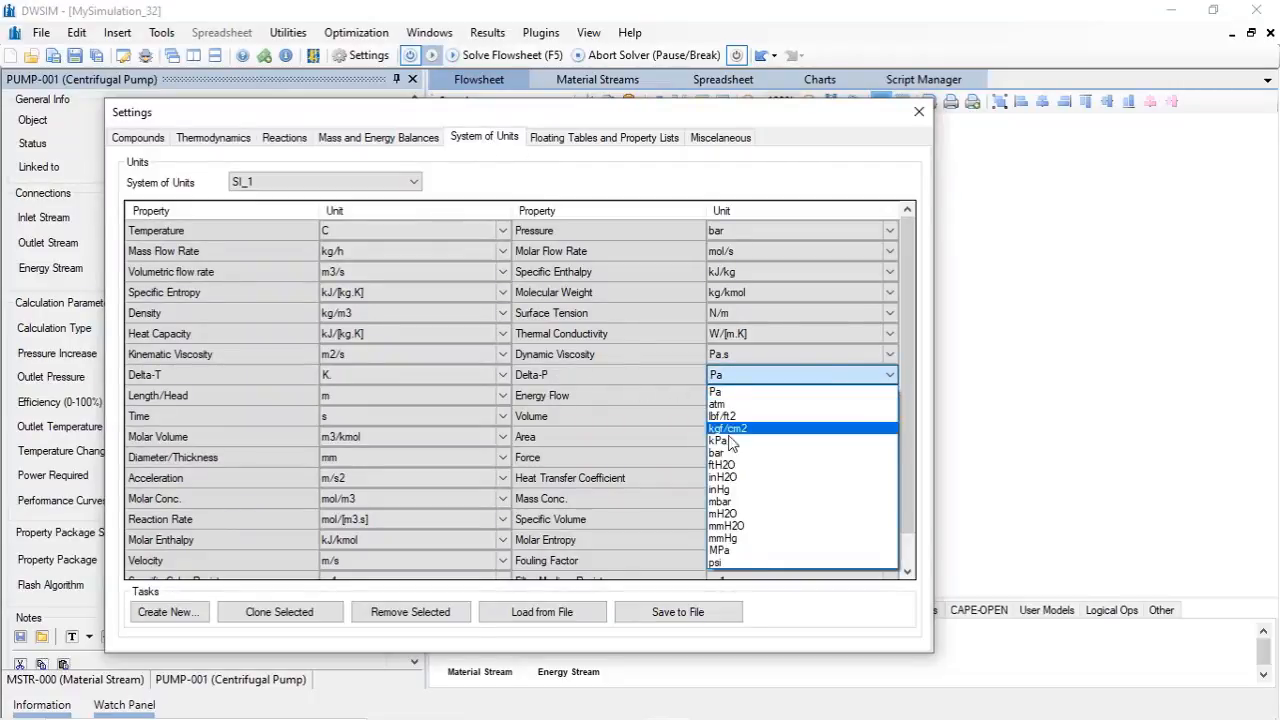
left_click(731, 457)
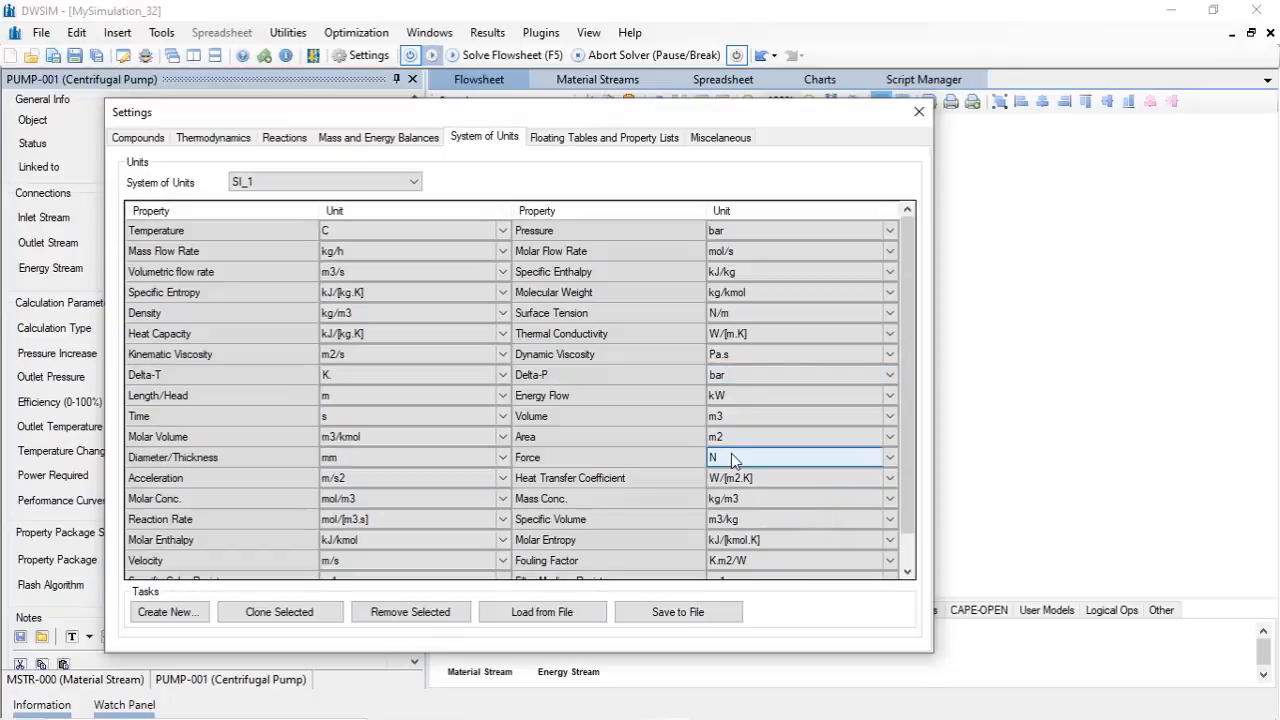
left_click(695, 615)
left_click(680, 543)
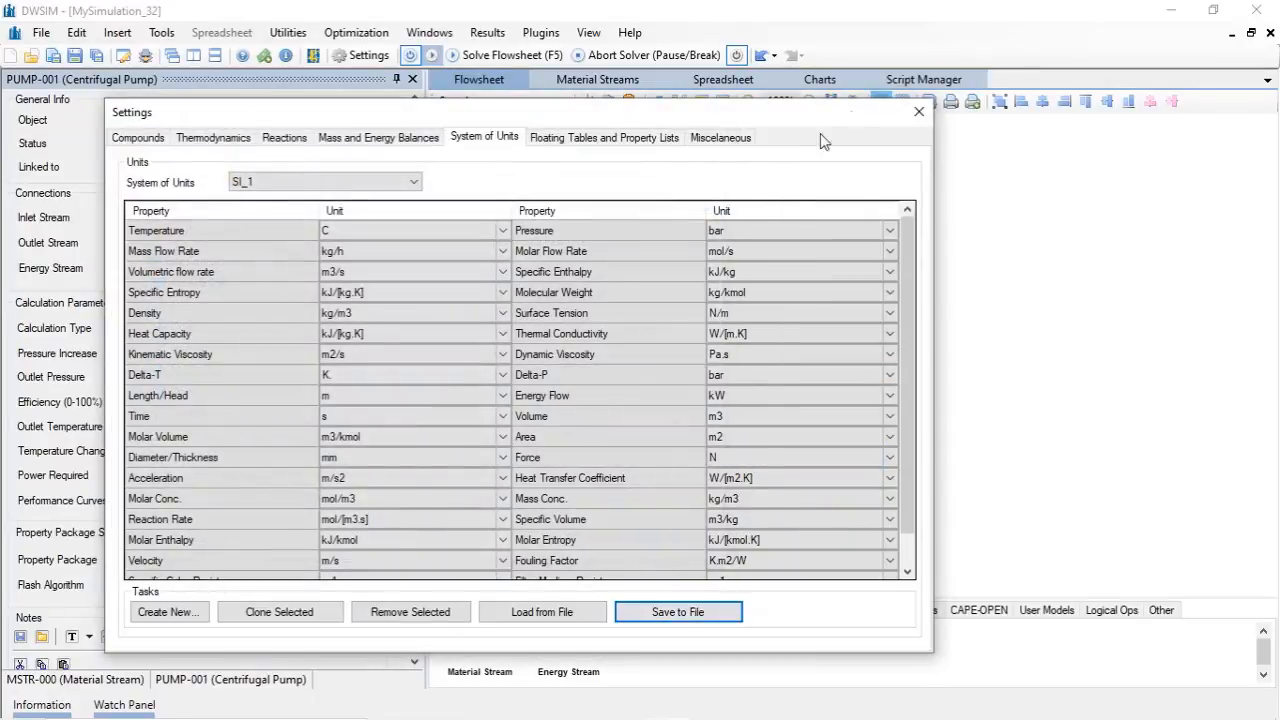
left_click(918, 111)
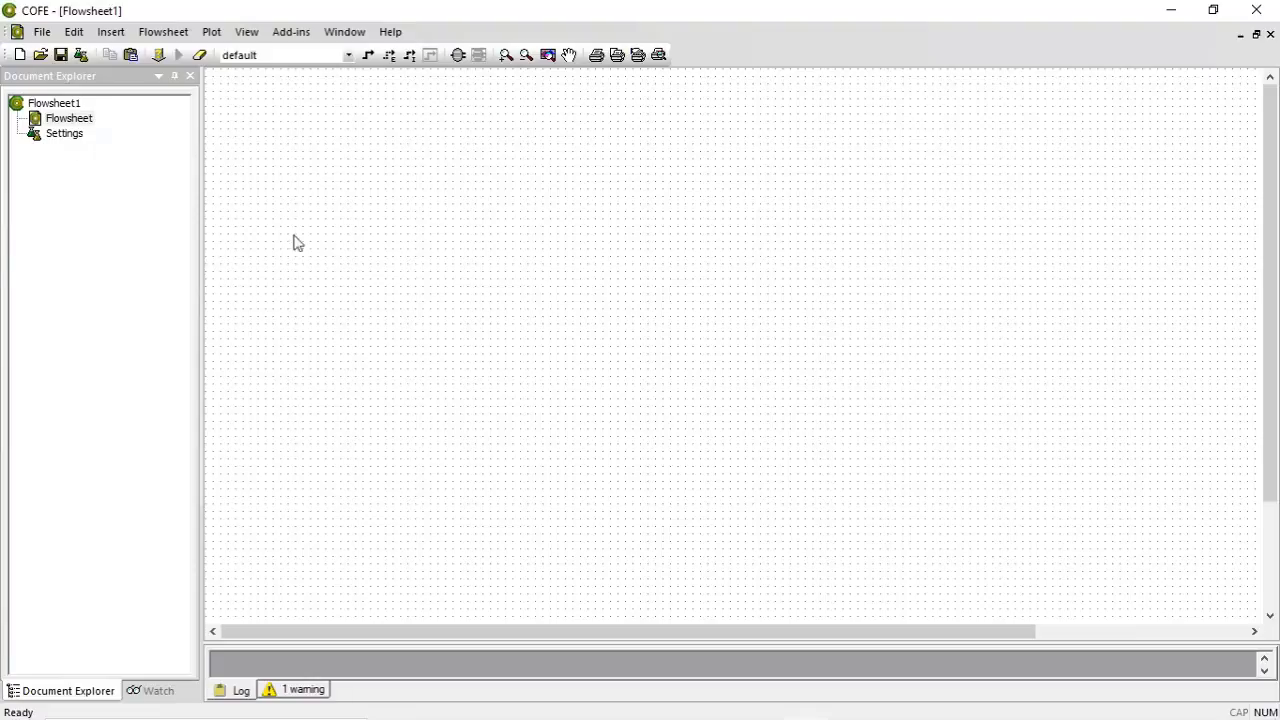
- In COFE, add the Water property package to the flowsheet configuration, assign it to the default stream type and check the compound list
double_click(62, 136)
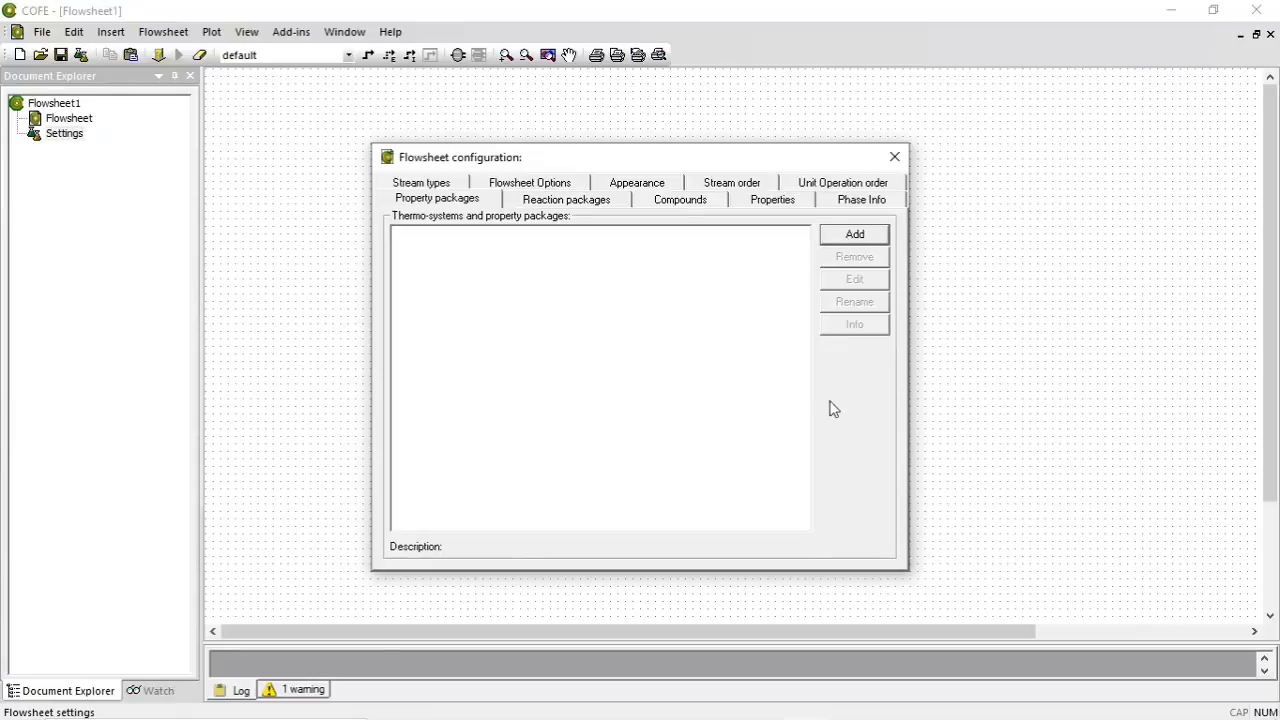
left_click(838, 239)
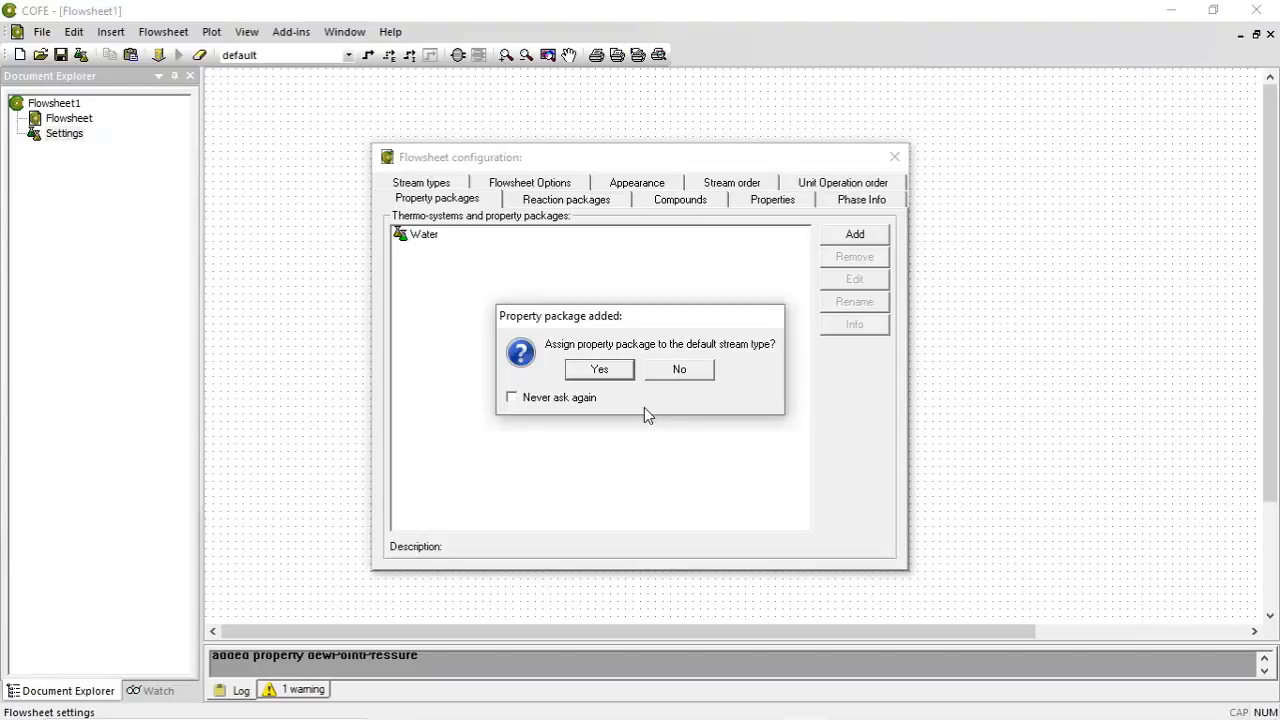
left_click(600, 370)
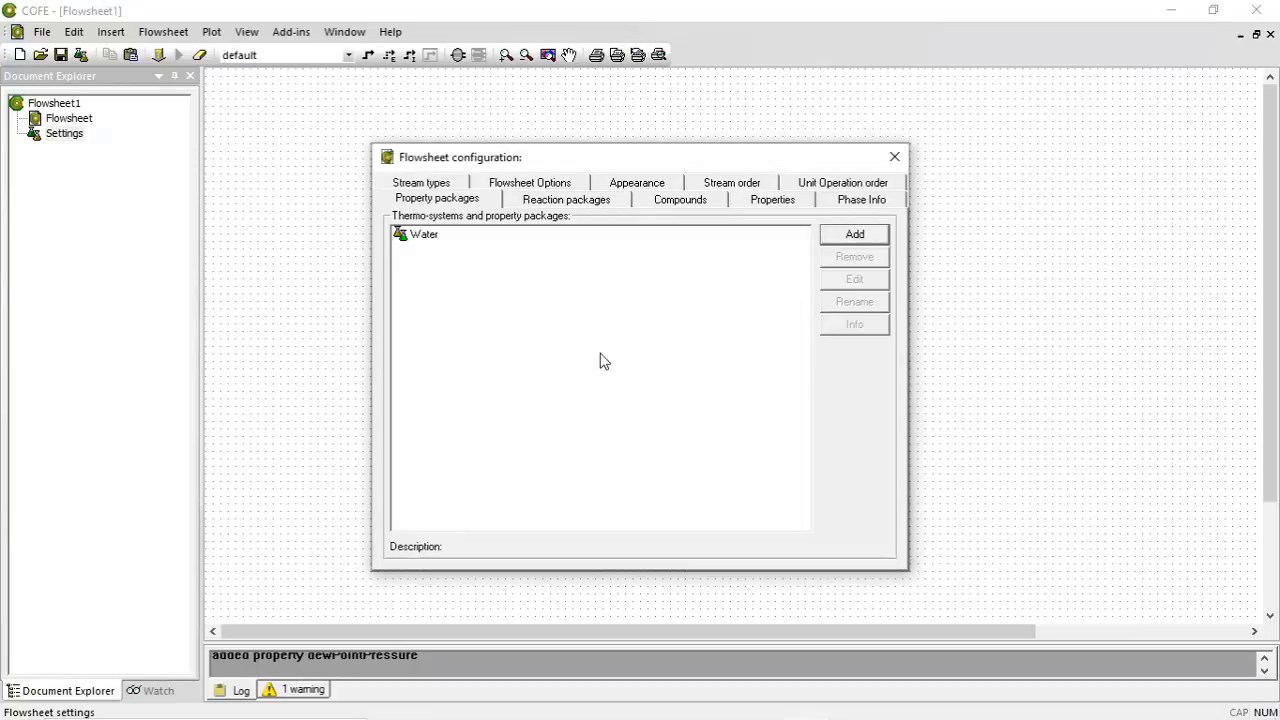
left_click(680, 200)
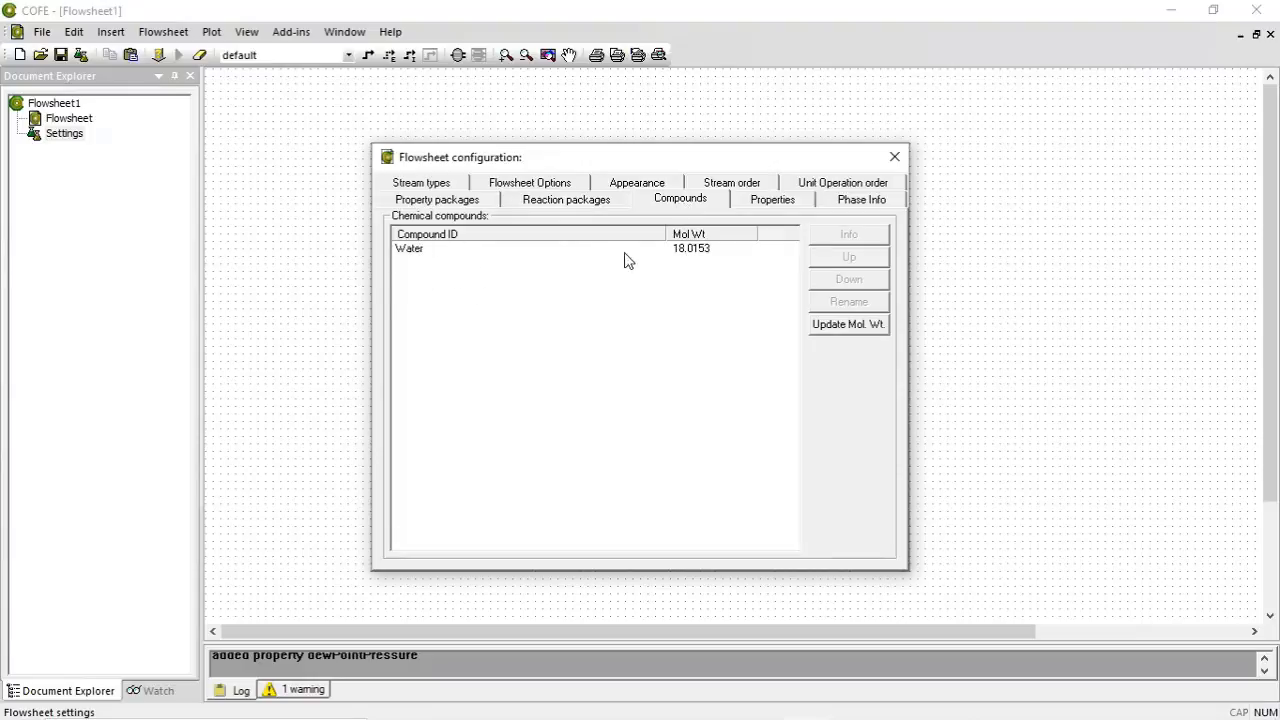
left_click(894, 157)
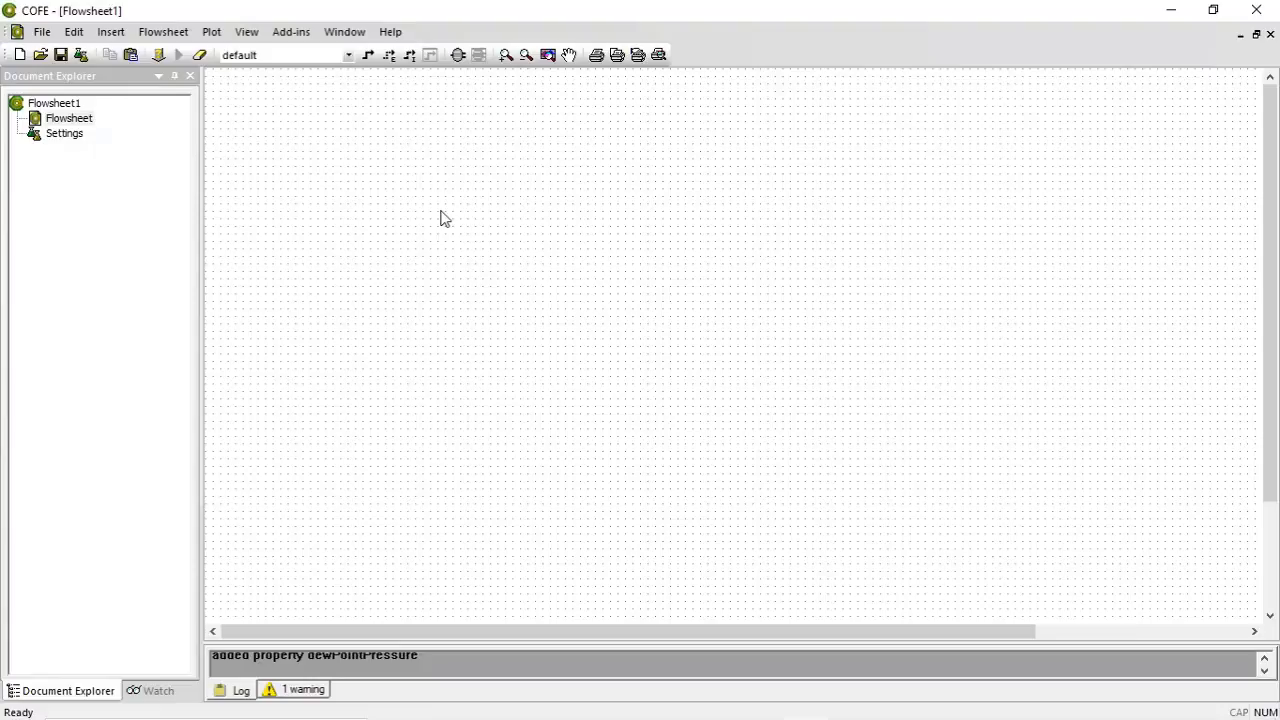
- Draw a short horizontal material stream on the empty flowsheet as the feed stream
left_click(369, 60)
left_click(346, 270)
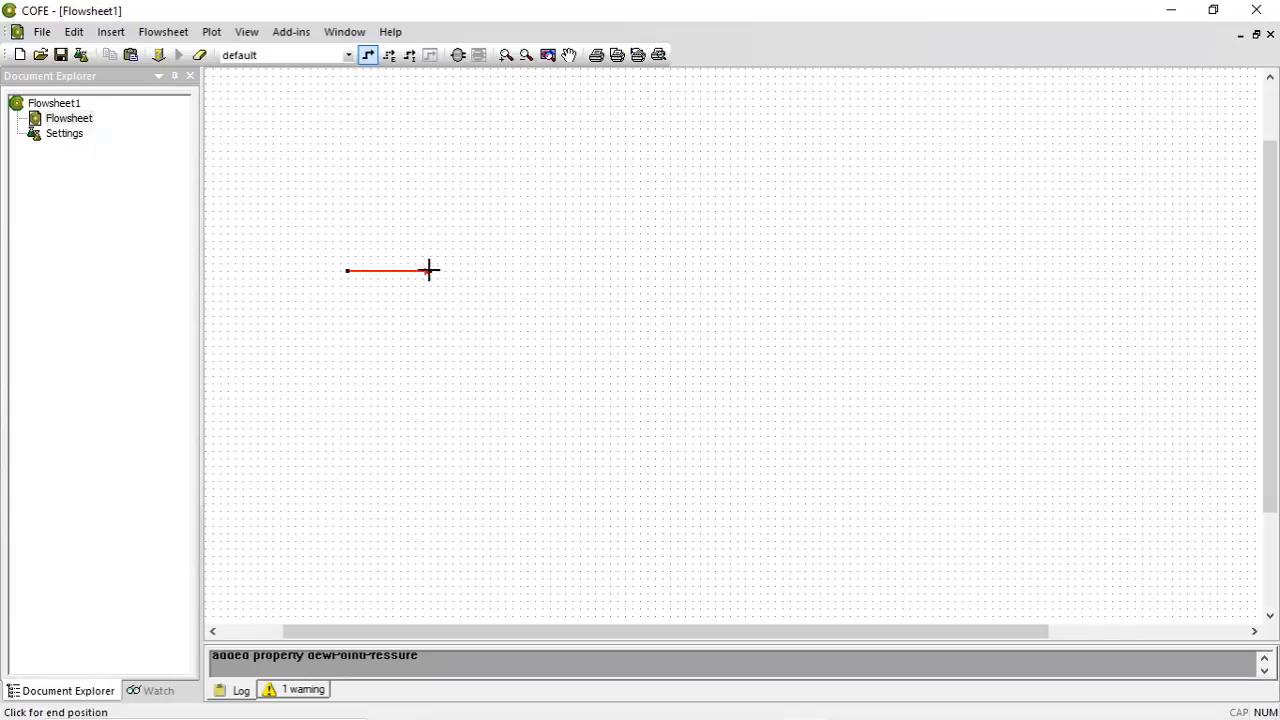
left_click(429, 270)
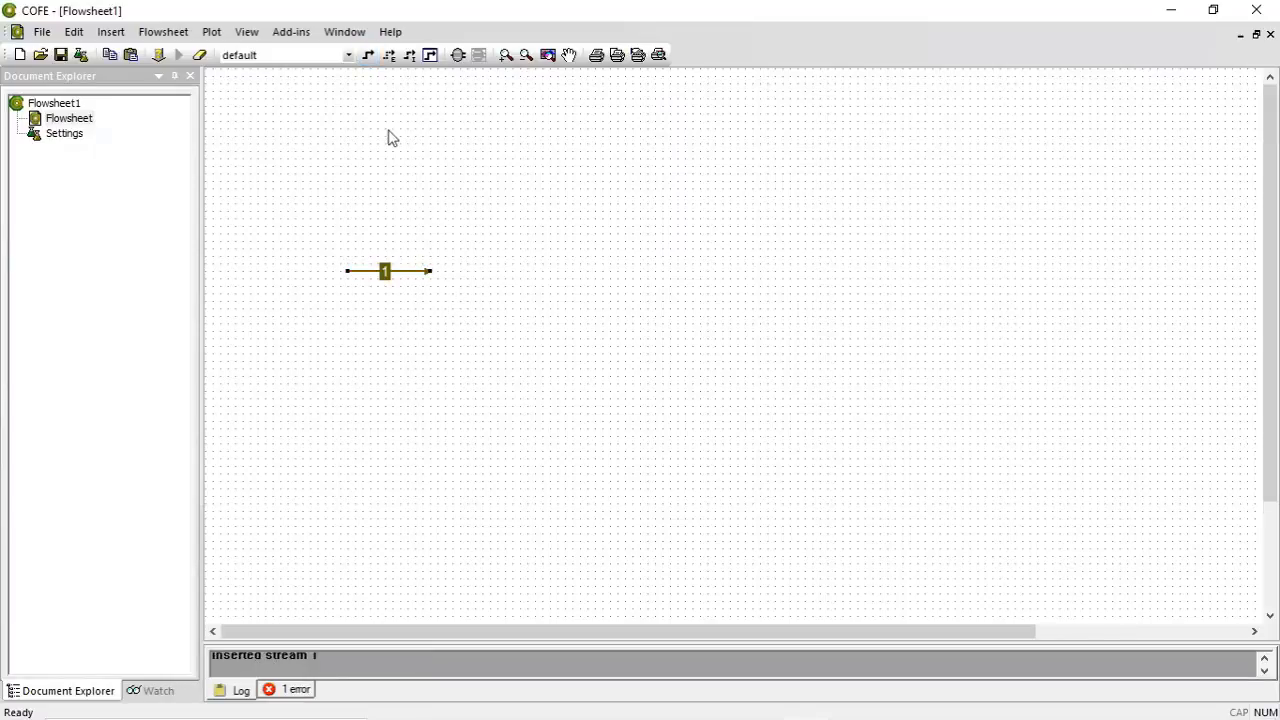
- Insert a Pump from the Pumps & Compressors unit operations just beyond the arrowhead of stream 1
left_click(456, 57)
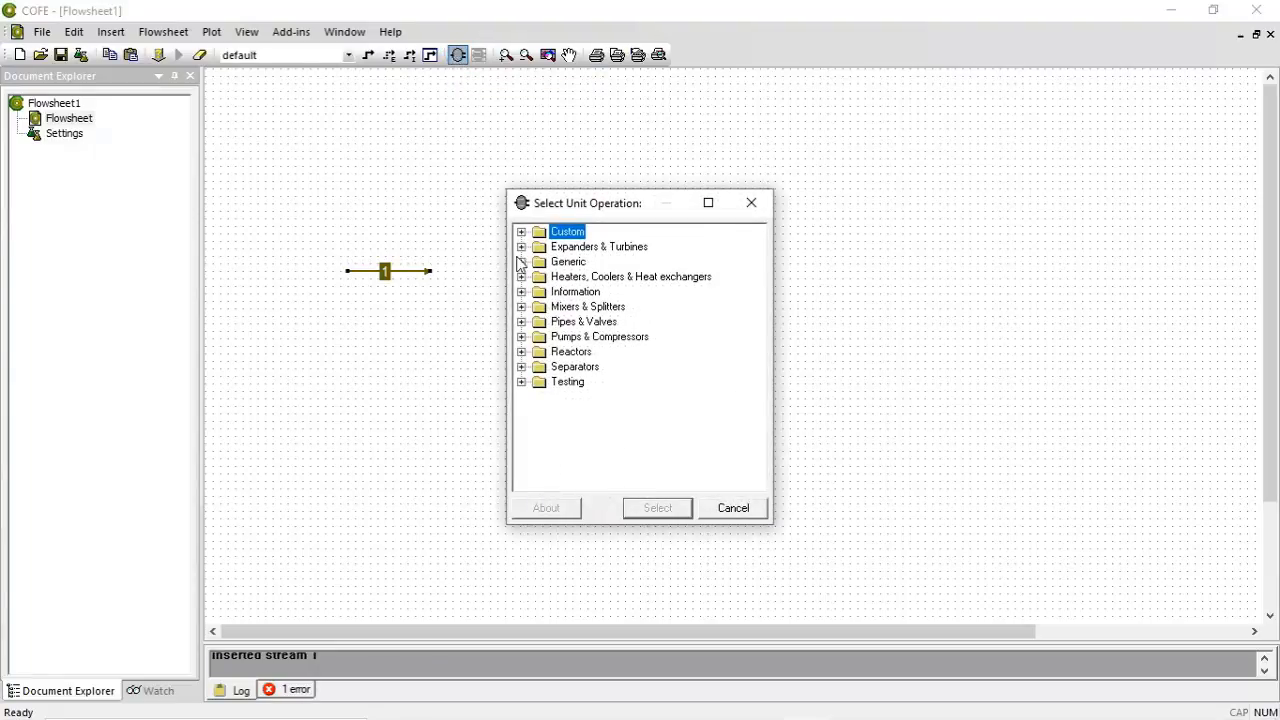
left_click(521, 337)
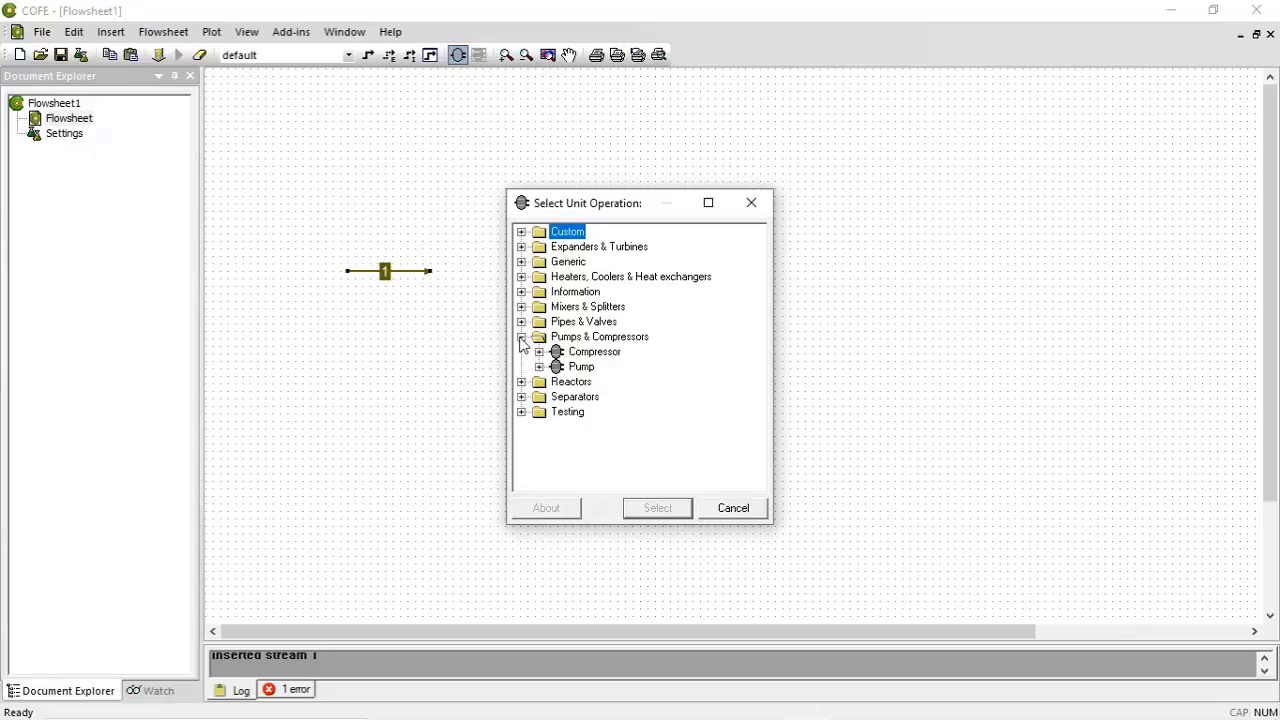
left_click(577, 368)
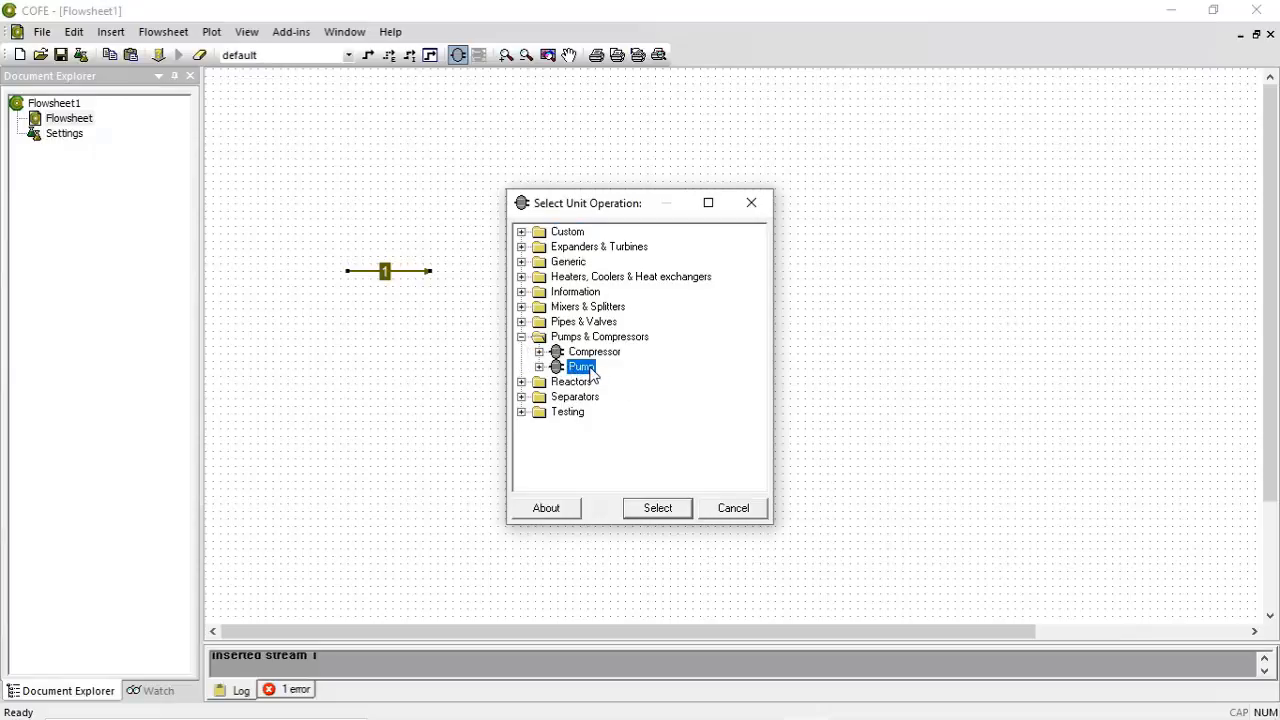
left_click(664, 513)
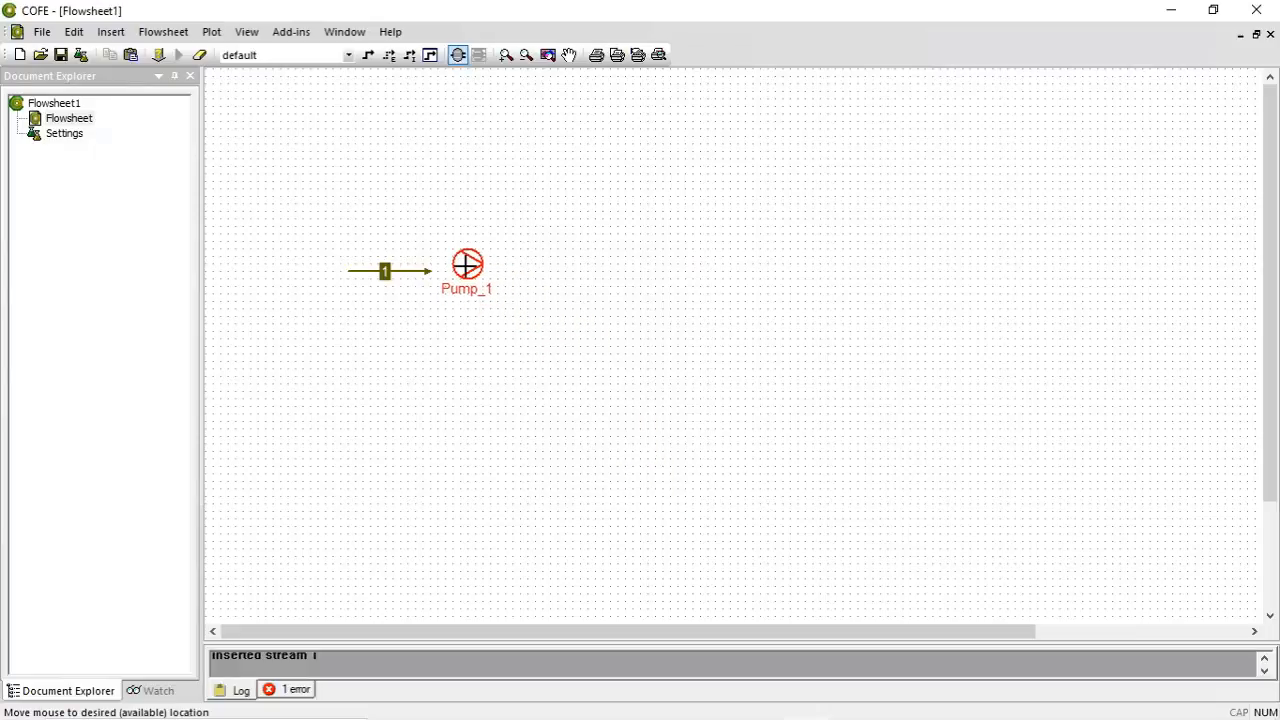
left_click(467, 271)
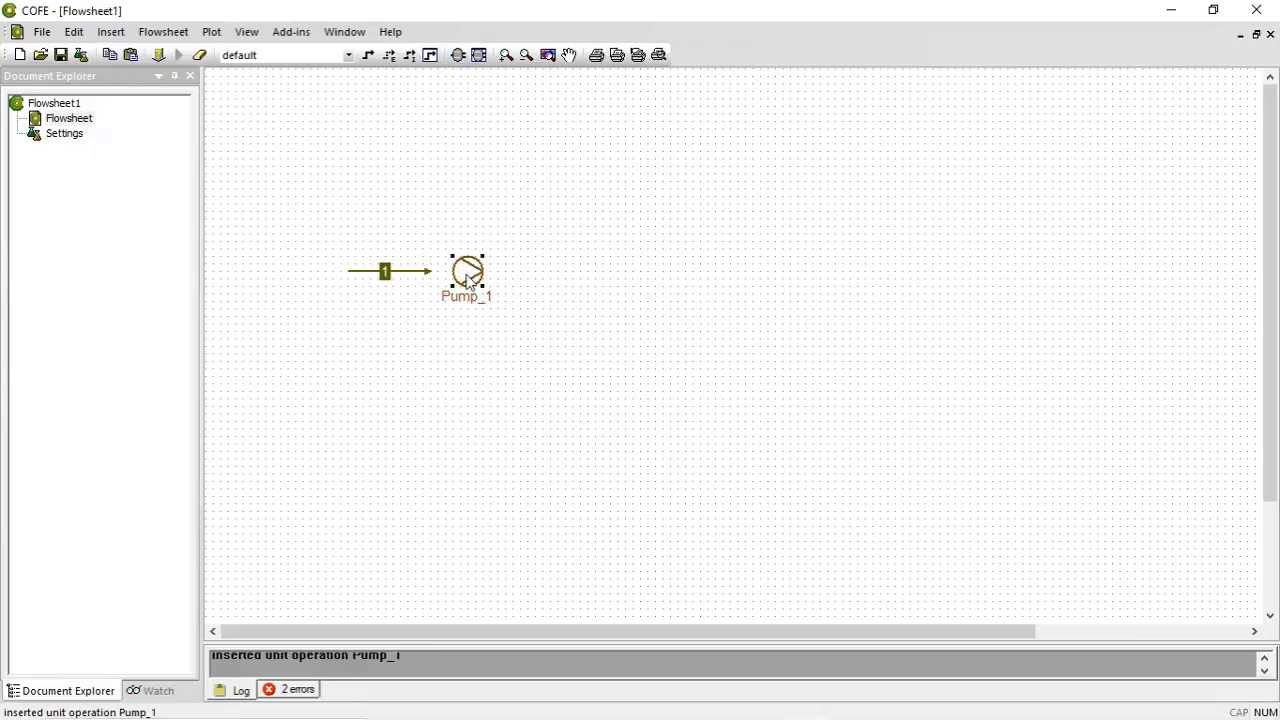
- Draw a second material stream after the pump, and connect stream 1 to the pump's inlet and stream 2 to its outlet
left_click(367, 55)
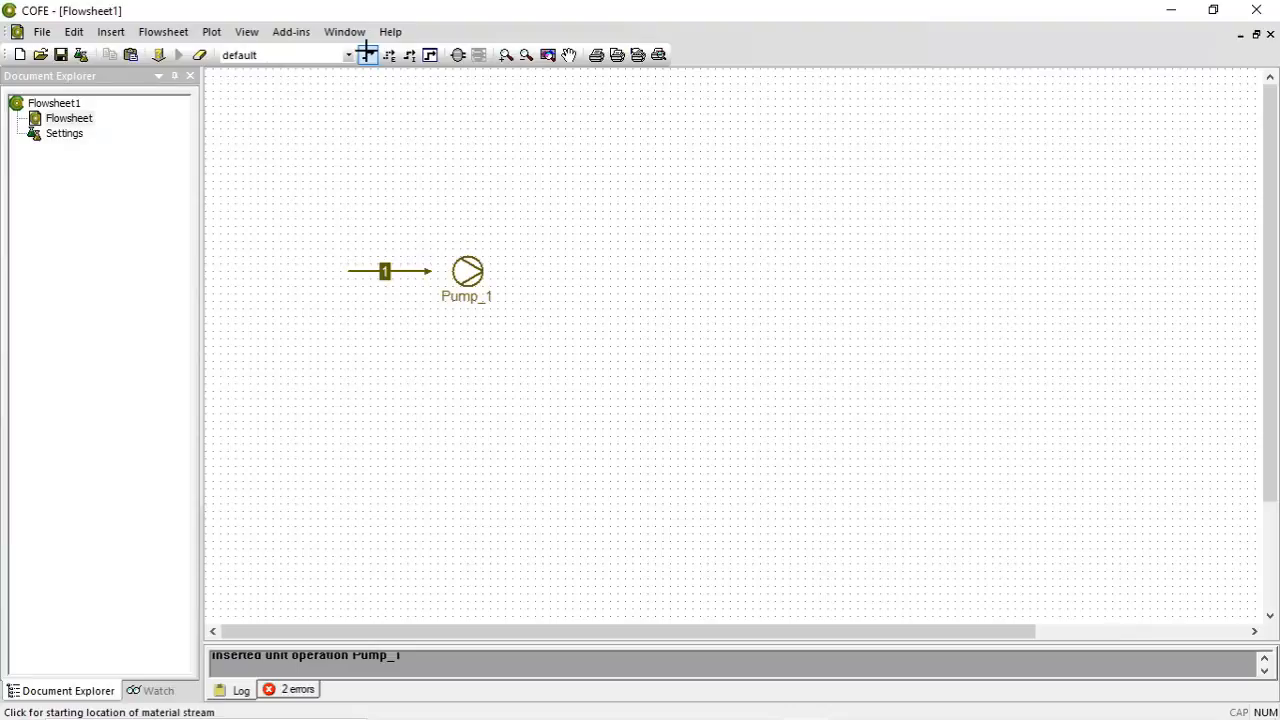
left_click(511, 272)
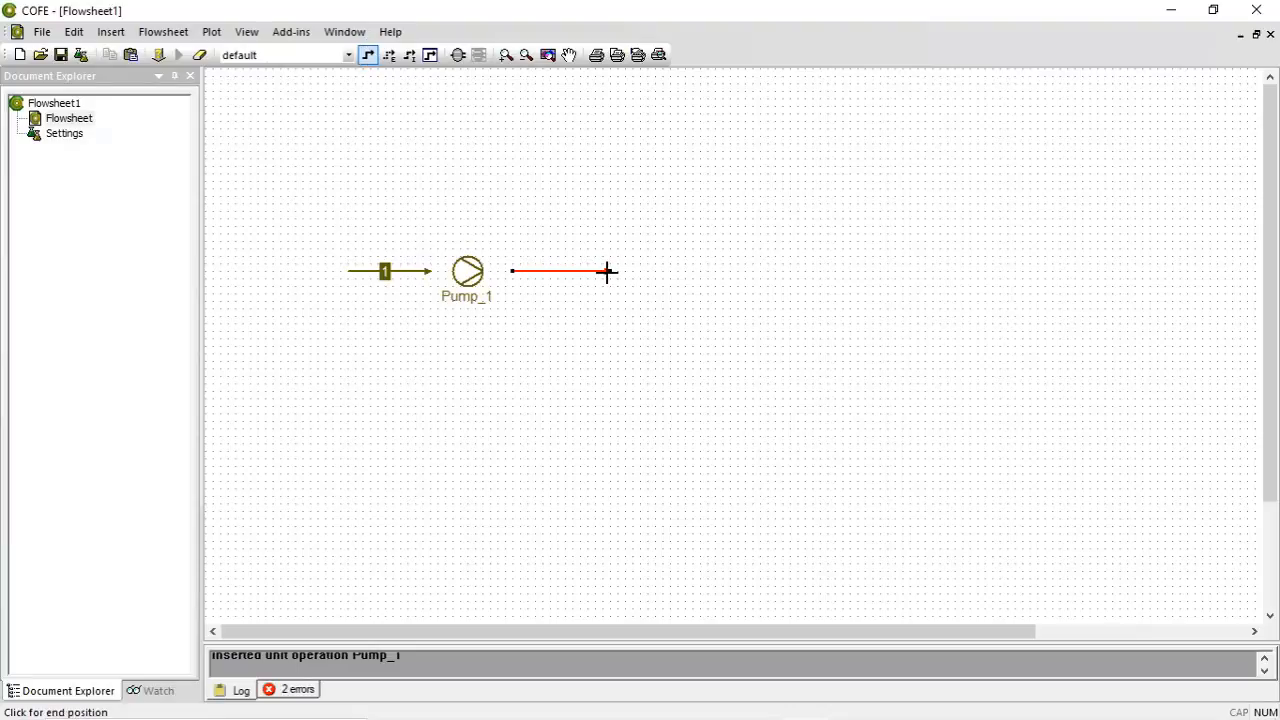
left_click(609, 271)
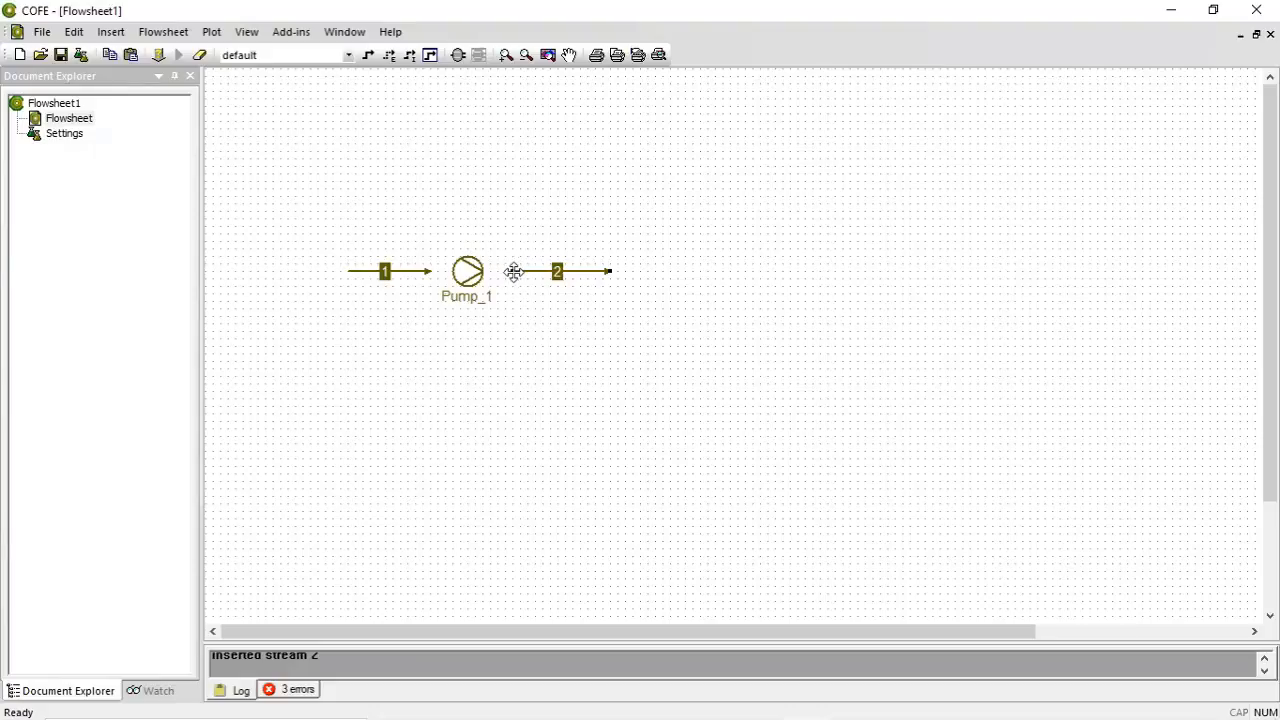
left_click_drag(513, 272, 453, 271)
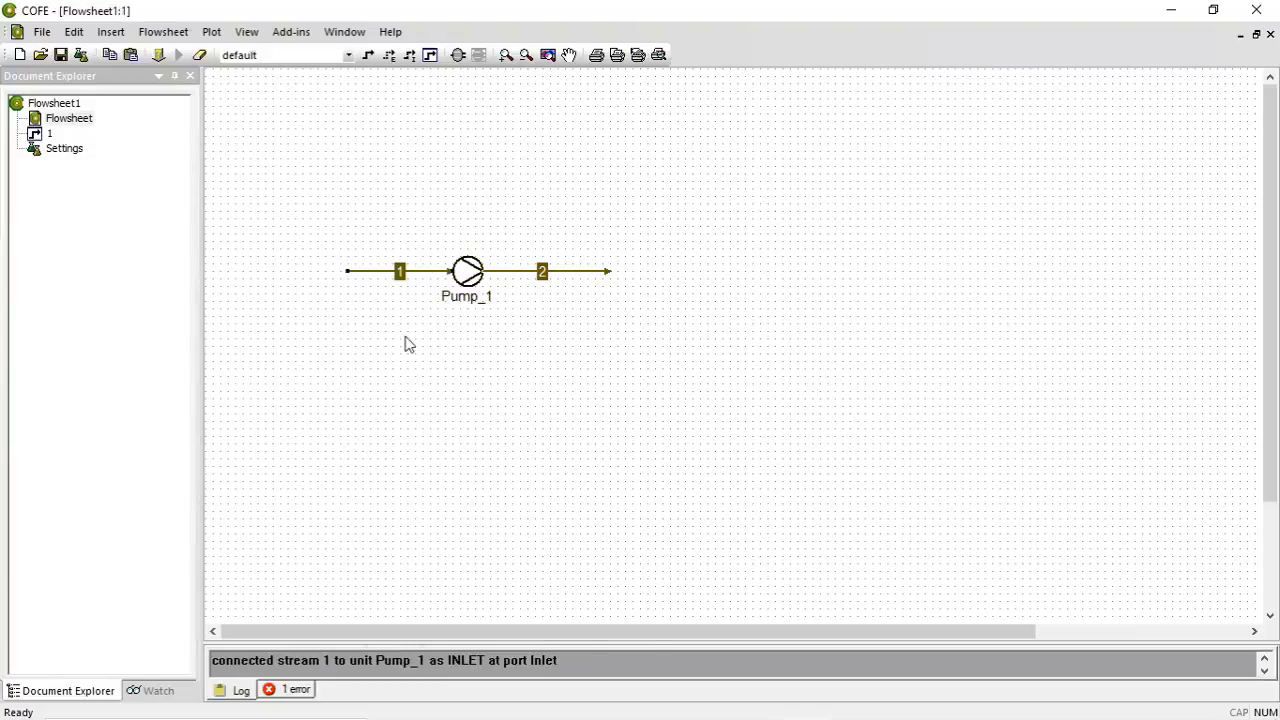
- Open the data of stream 1 and set its pressure unit to bar and its temperature unit to °C
double_click(370, 271)
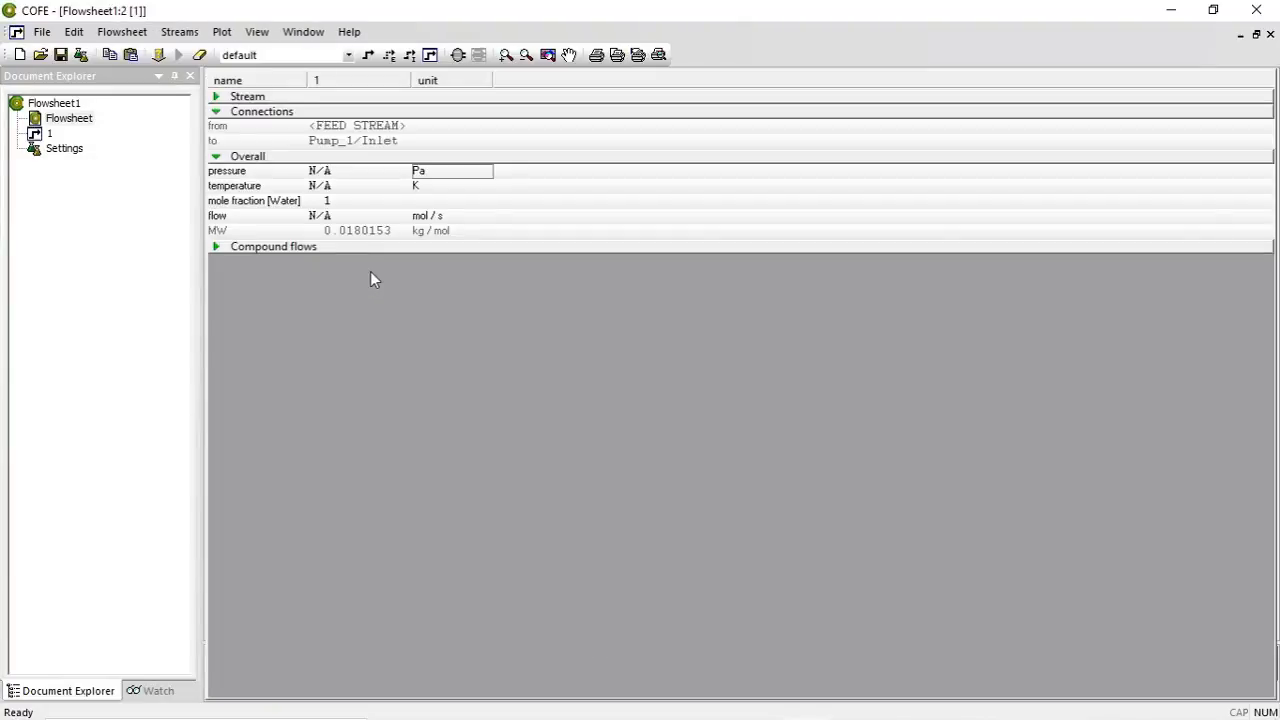
left_click(474, 171)
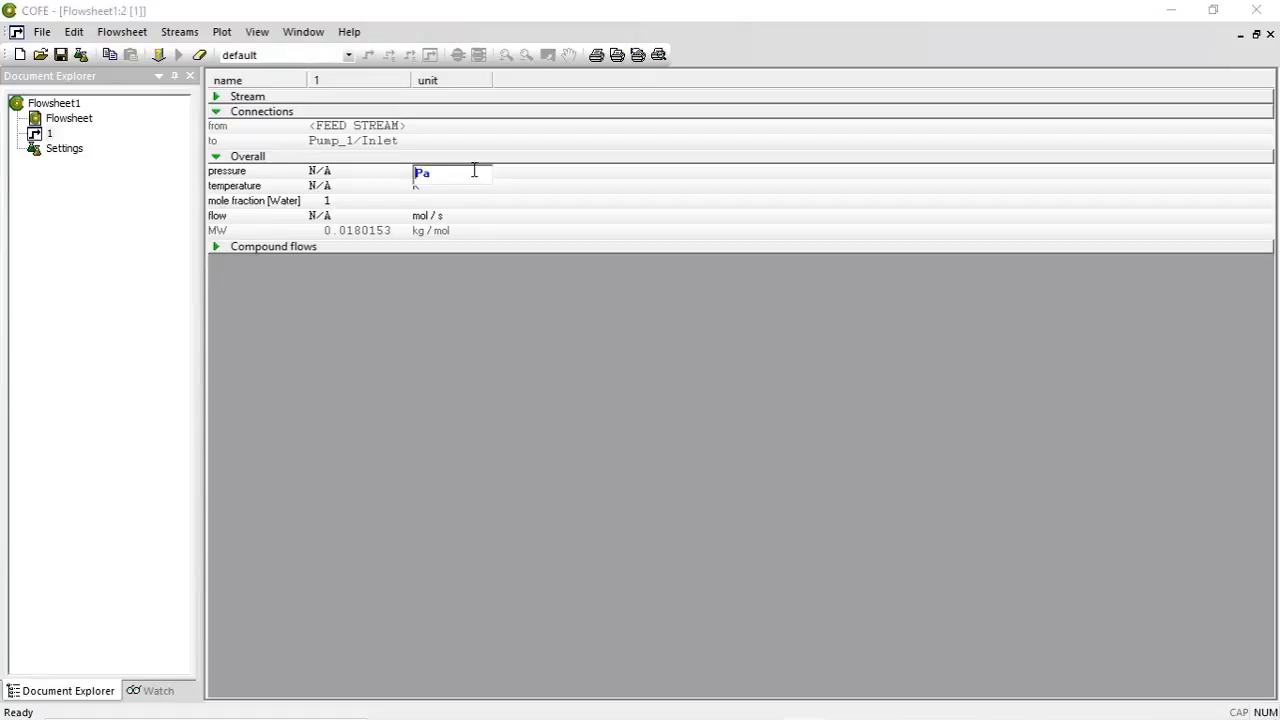
right_click(474, 171)
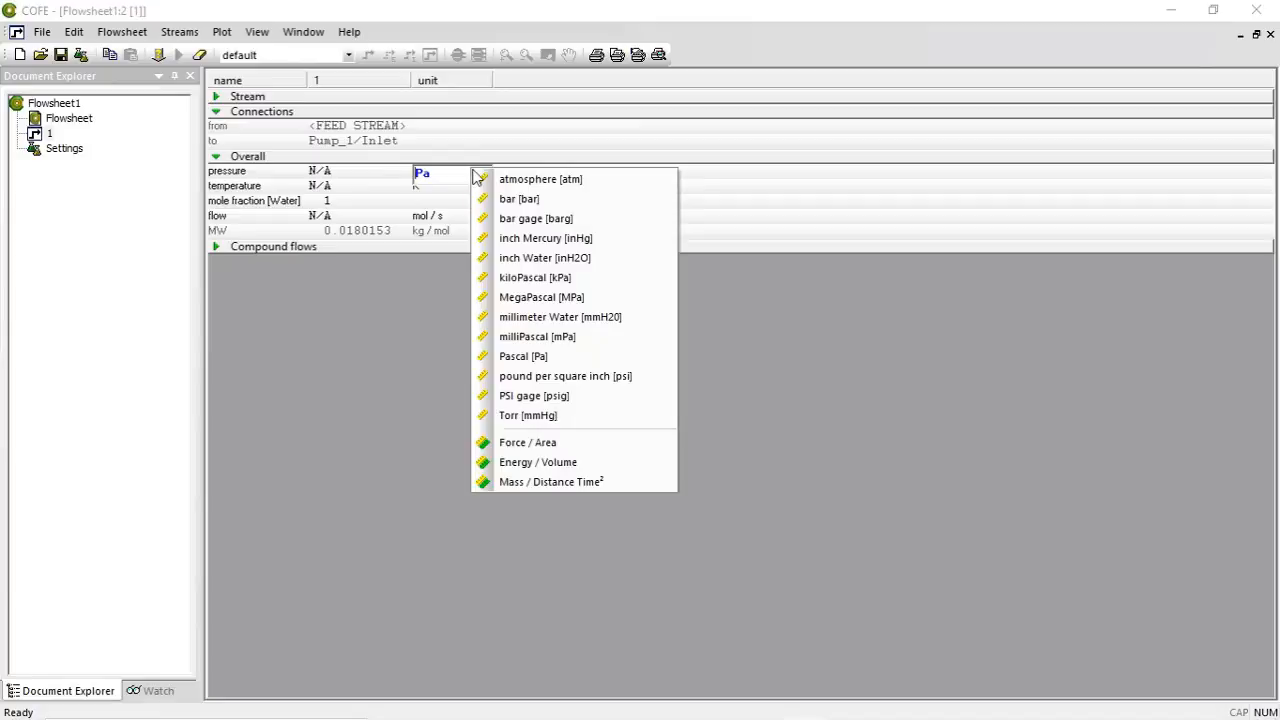
left_click(515, 199)
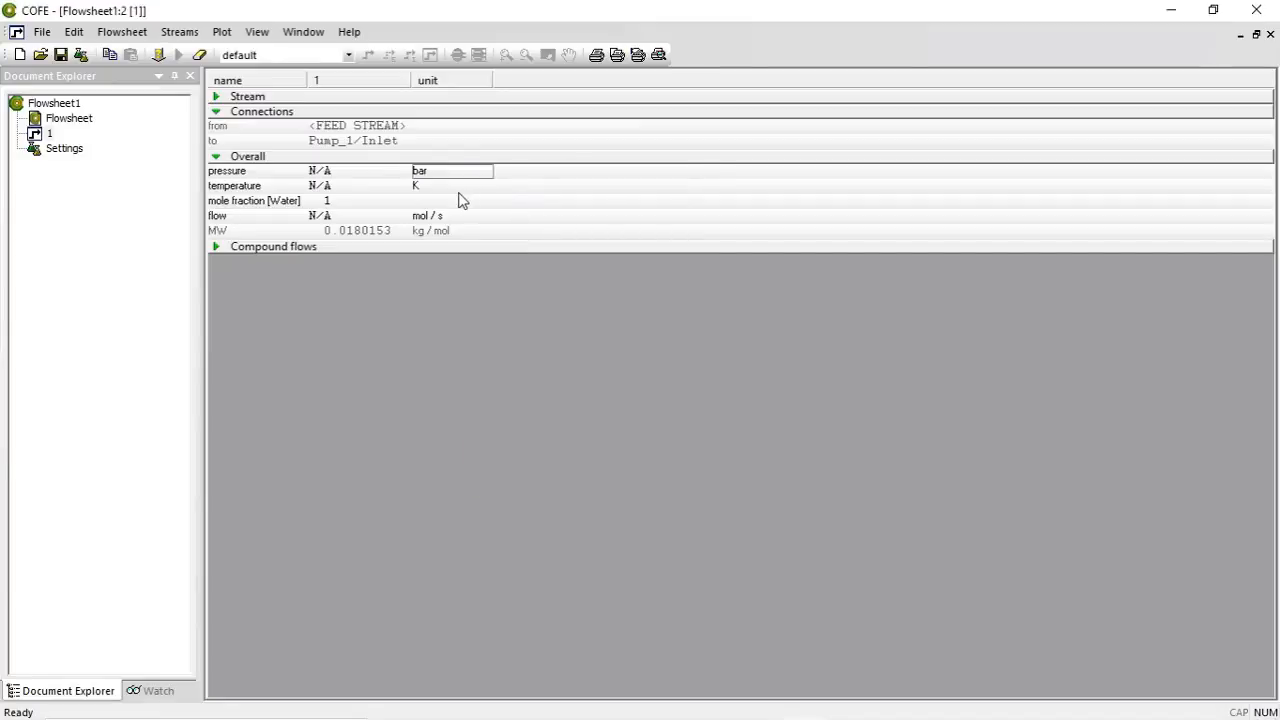
left_click(475, 189)
right_click(475, 193)
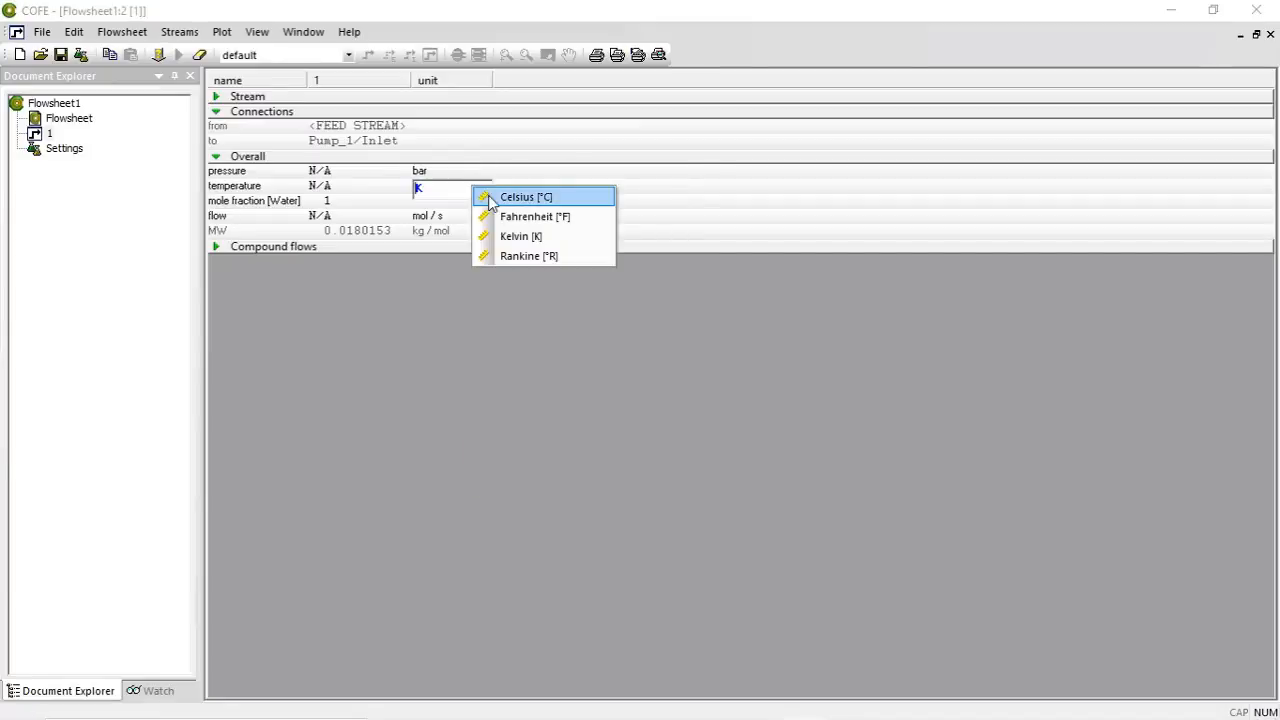
left_click(517, 198)
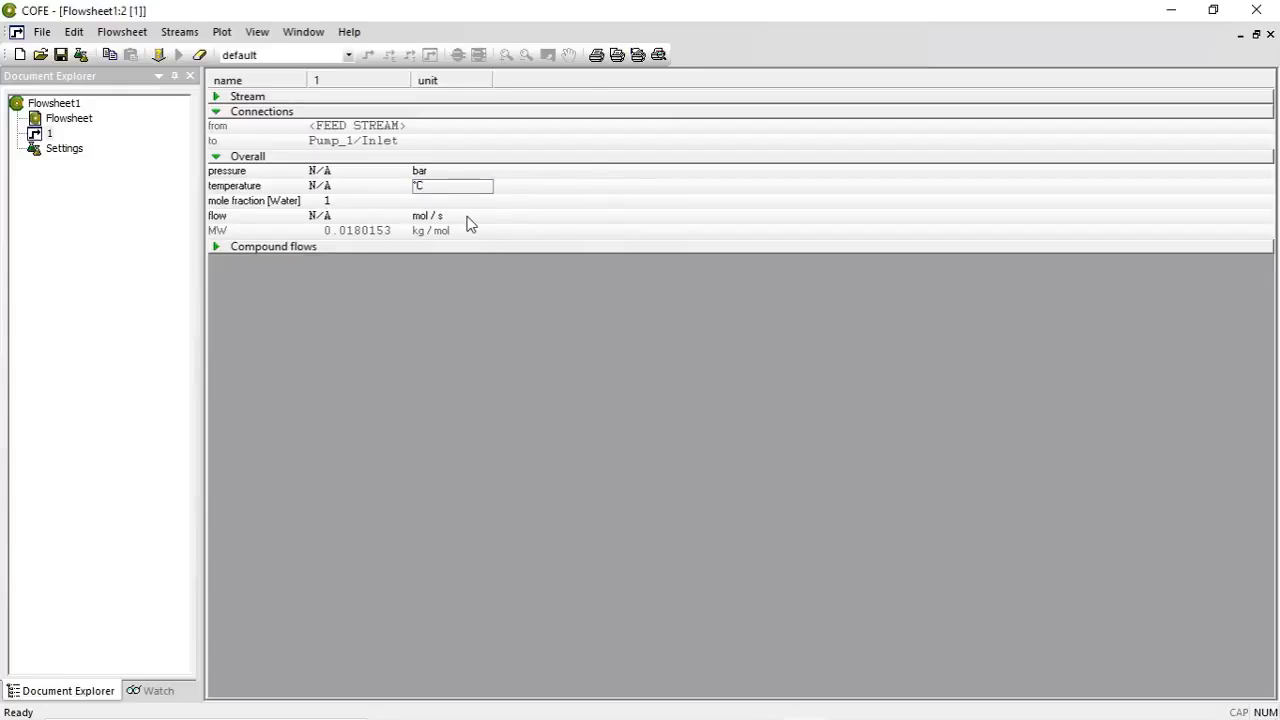
- Set the flow unit of stream 1 to kg/h
left_click(470, 220)
right_click(433, 220)
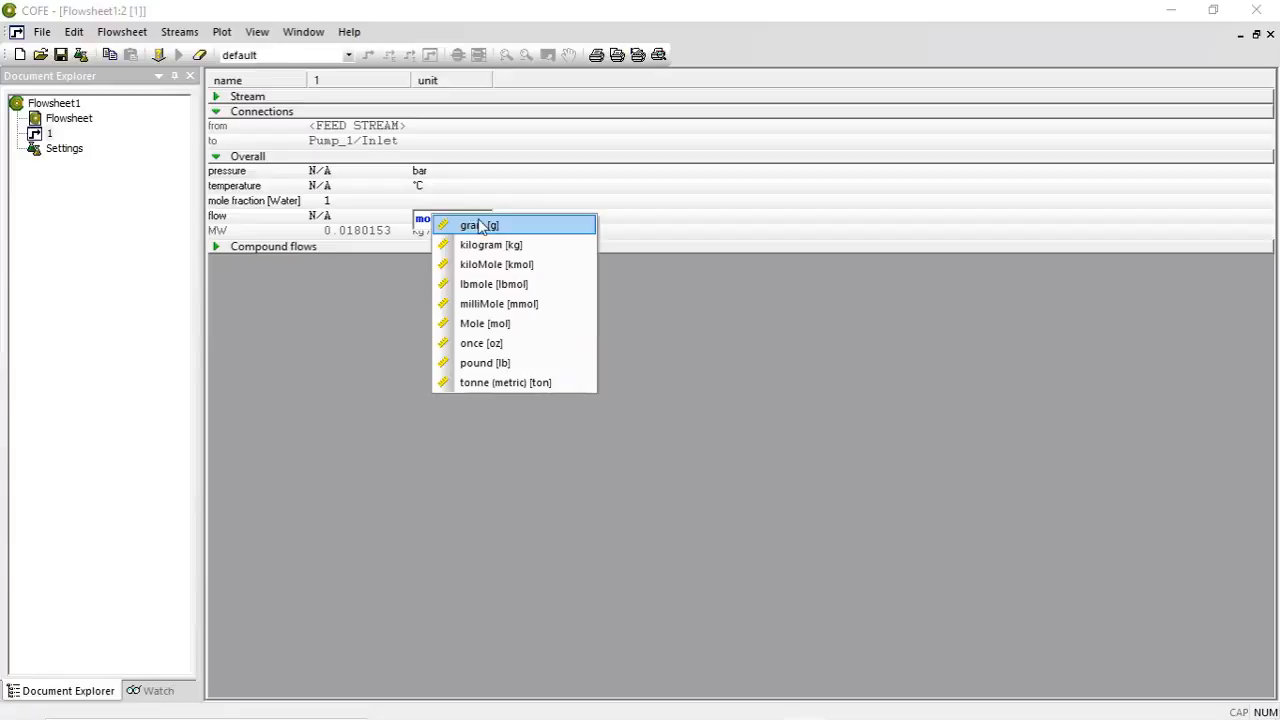
left_click(490, 246)
right_click(466, 221)
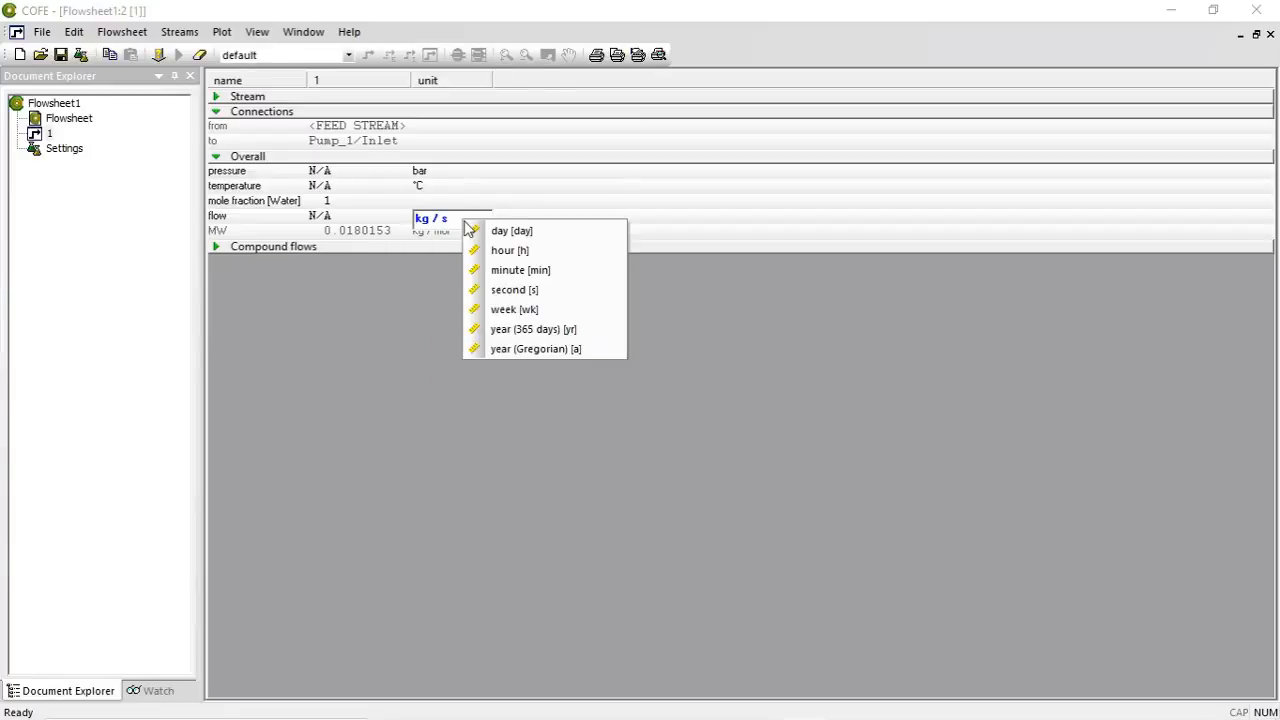
left_click(506, 250)
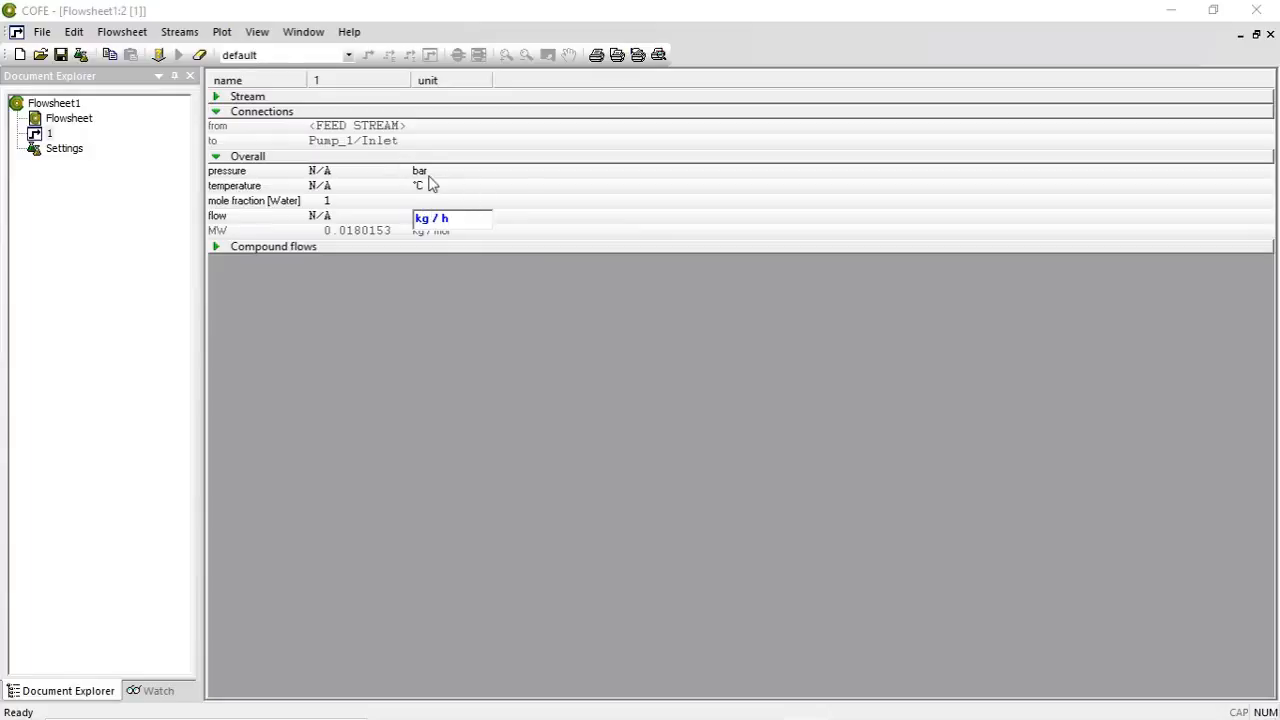
left_click(610, 192)
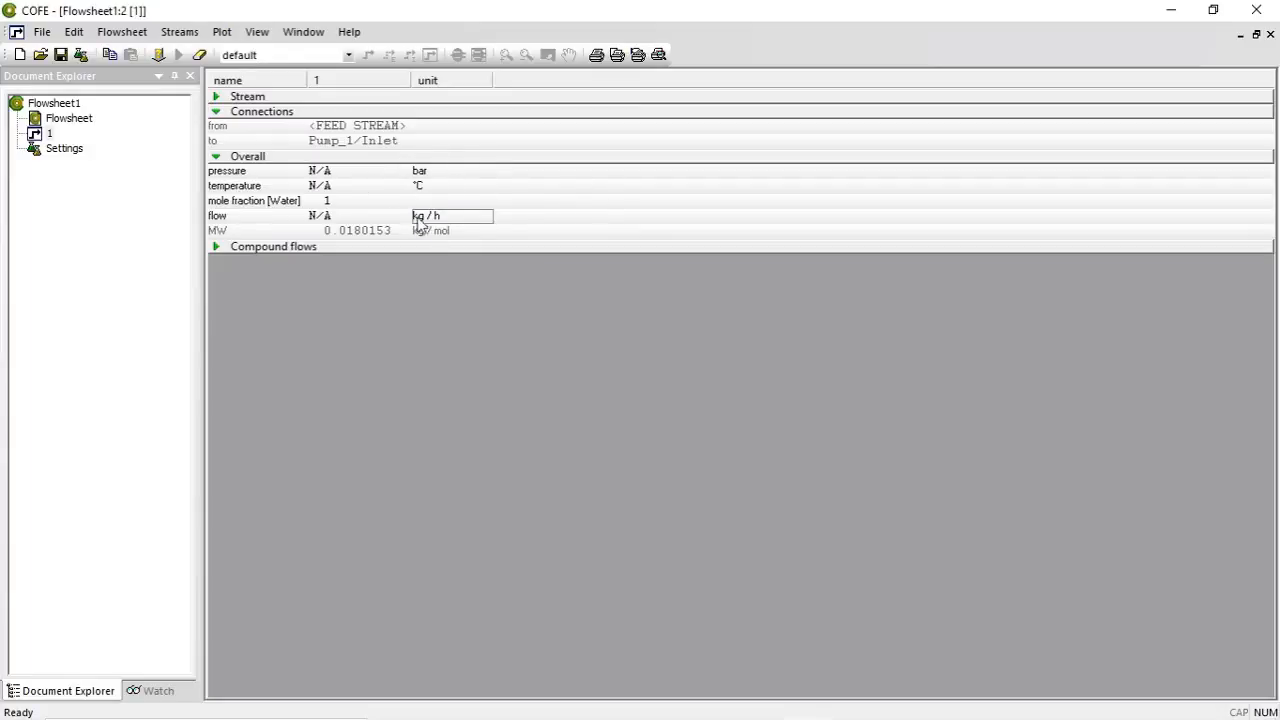
- Specify stream 1 with a pressure of 1 bar, a temperature of 20 °C and a flow of 10000 kg/h
left_click(315, 172)
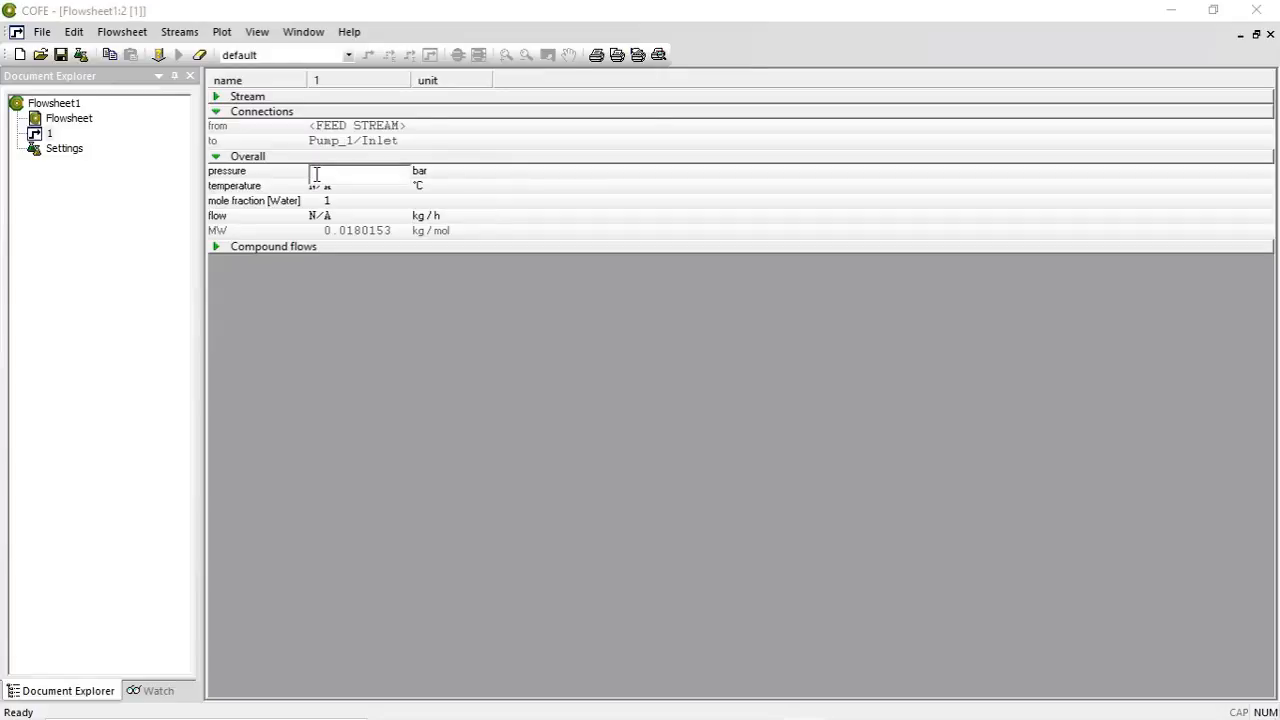
type("1")
key("Return")
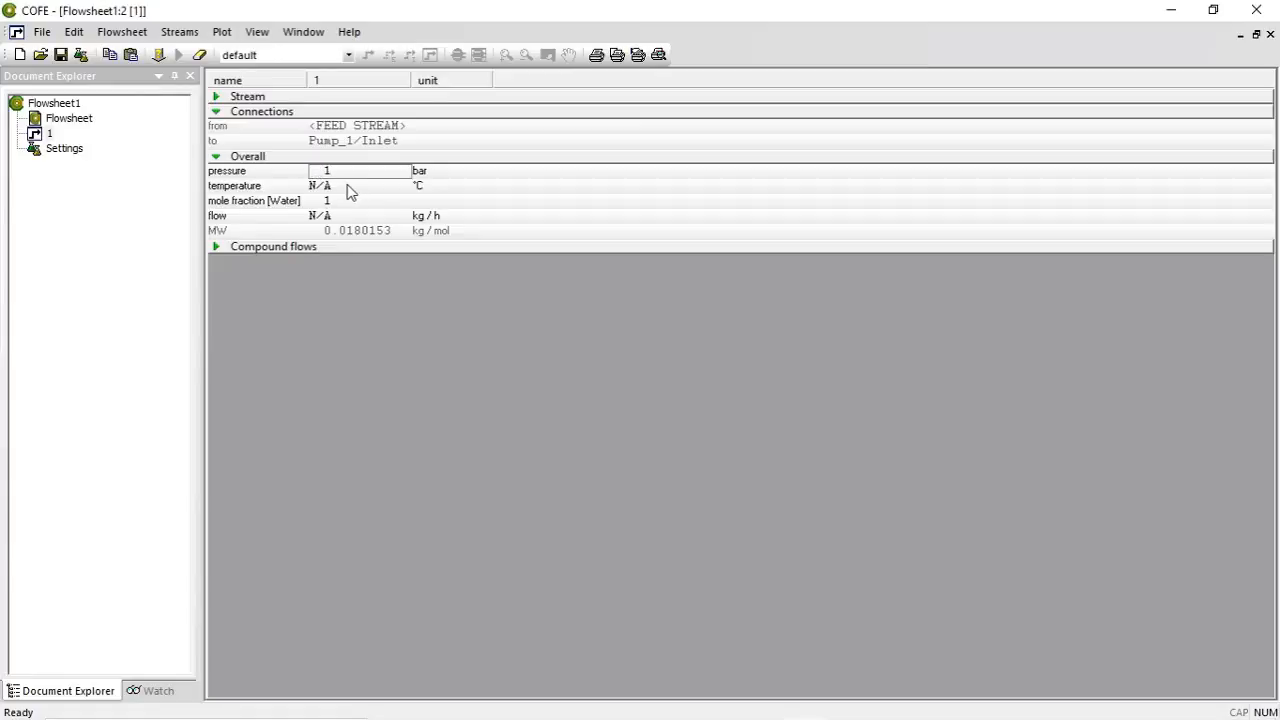
left_click(348, 185)
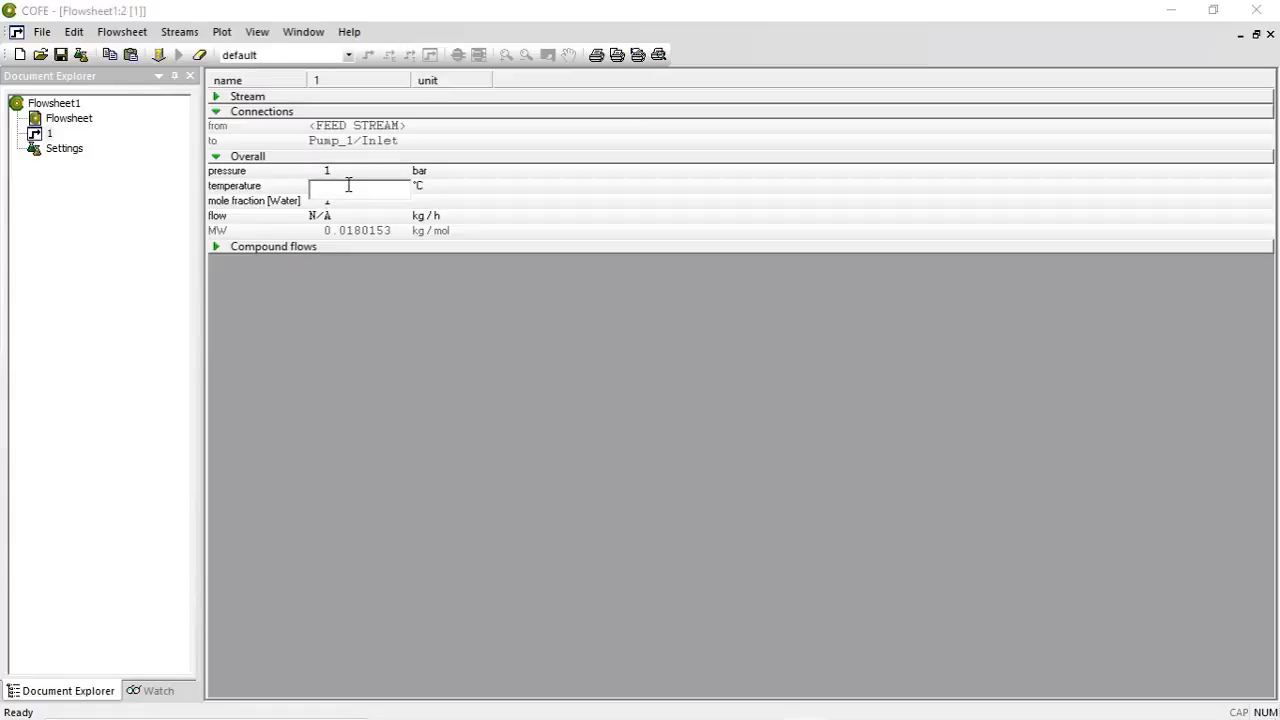
type("20")
key("Return")
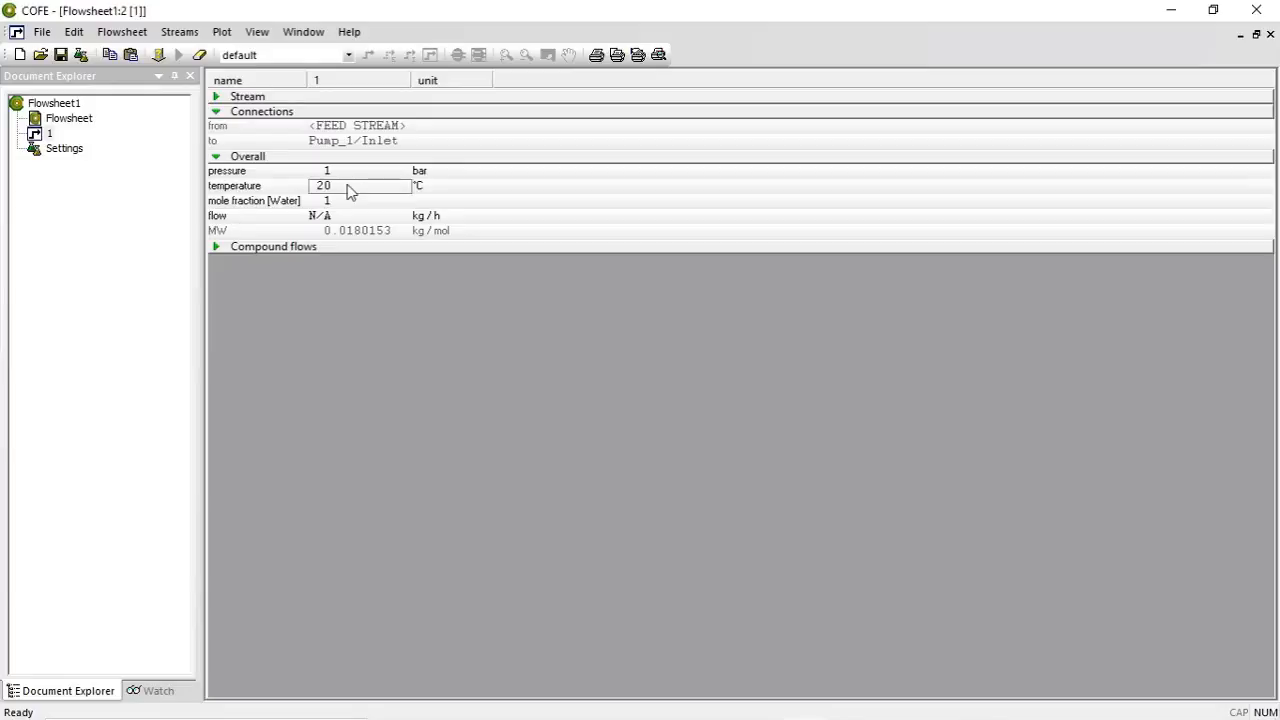
left_click(351, 217)
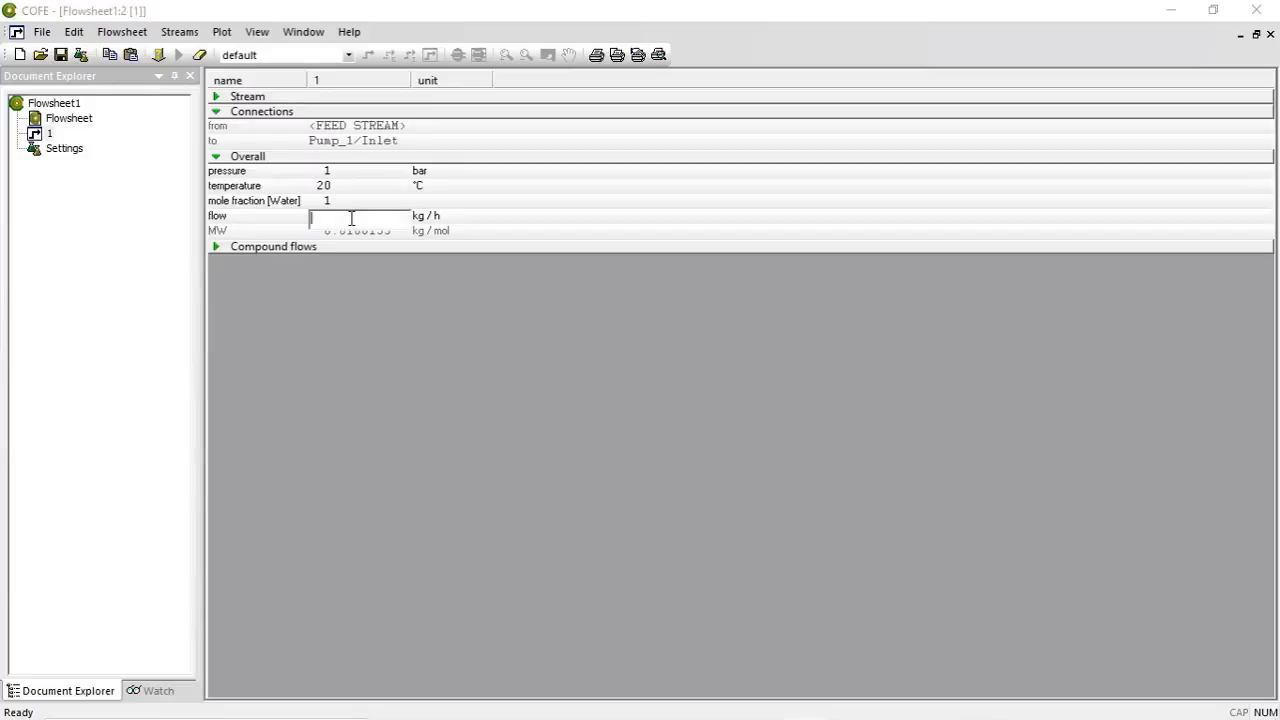
type("10000")
key("Return")
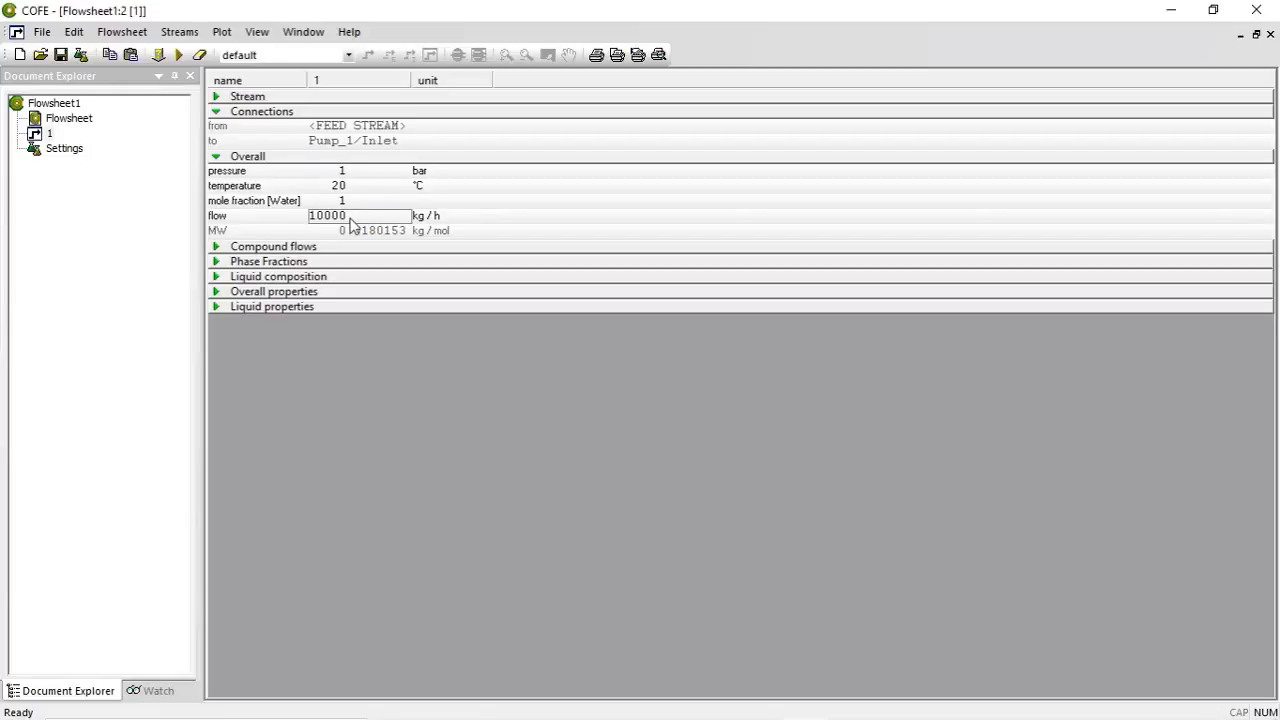
- Open the pump's parameters from the flowsheet and set its pressure increase to 5 bar
double_click(82, 122)
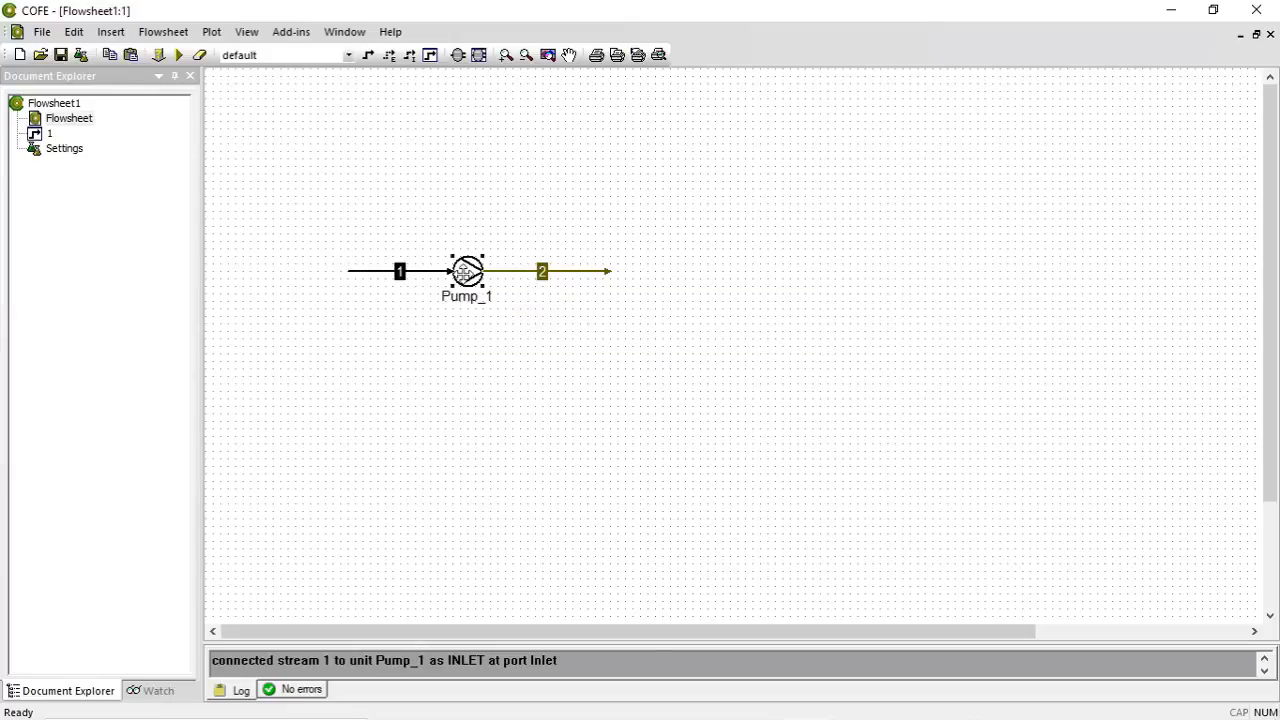
double_click(464, 278)
left_click_drag(580, 207, 866, 315)
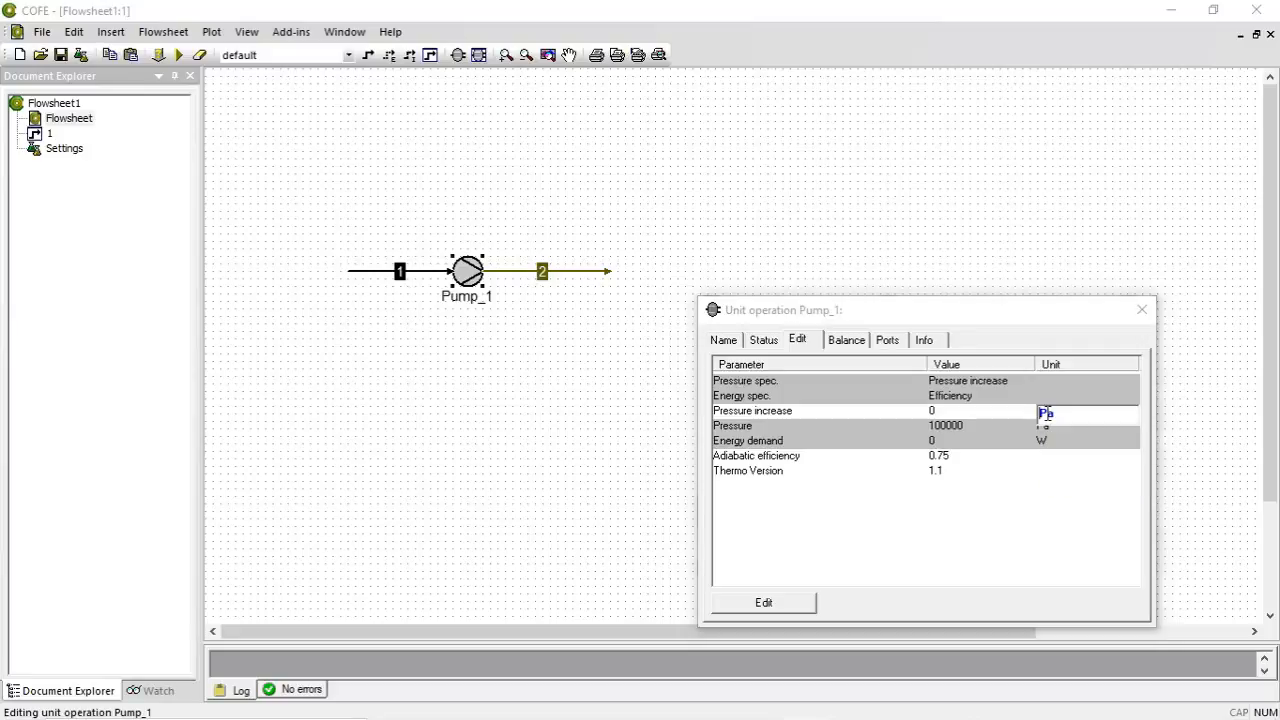
left_click(1045, 415)
left_click(1073, 416)
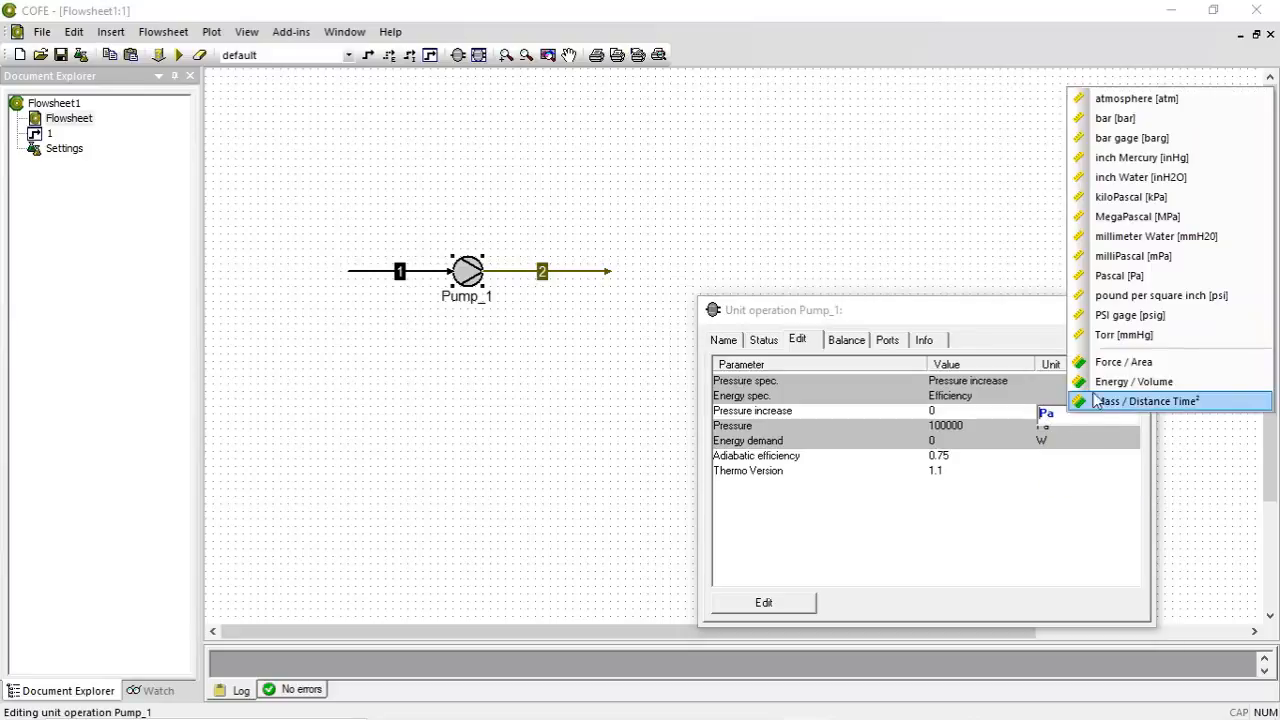
left_click(1115, 119)
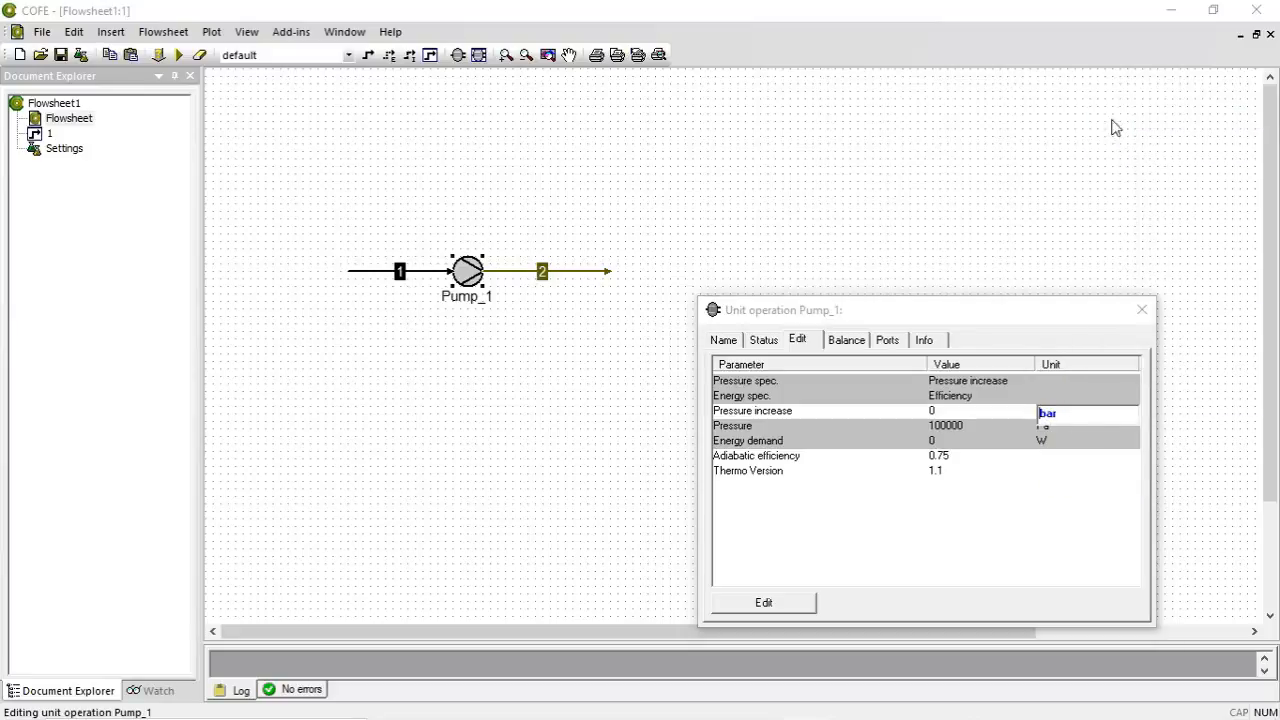
left_click(937, 411)
type("5")
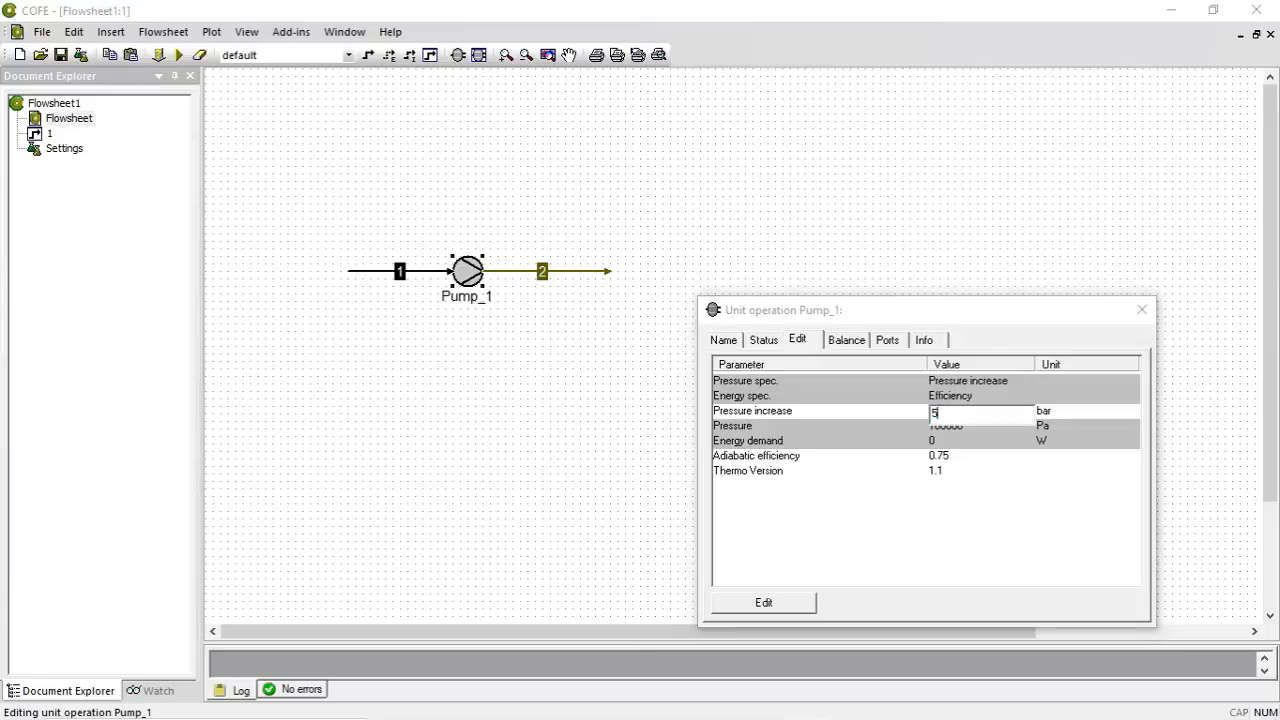
key("Return")
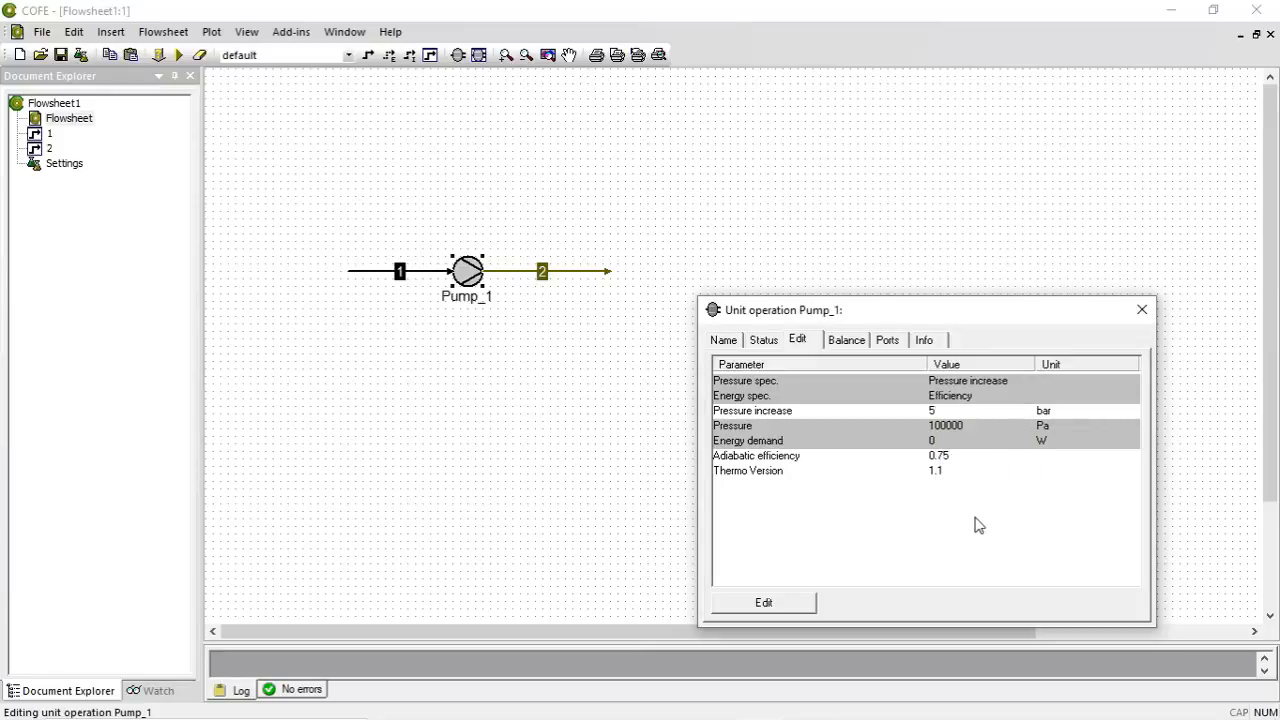
- Set the unit of the pump's energy demand to kW and close the pump's parameters
left_click(1056, 442)
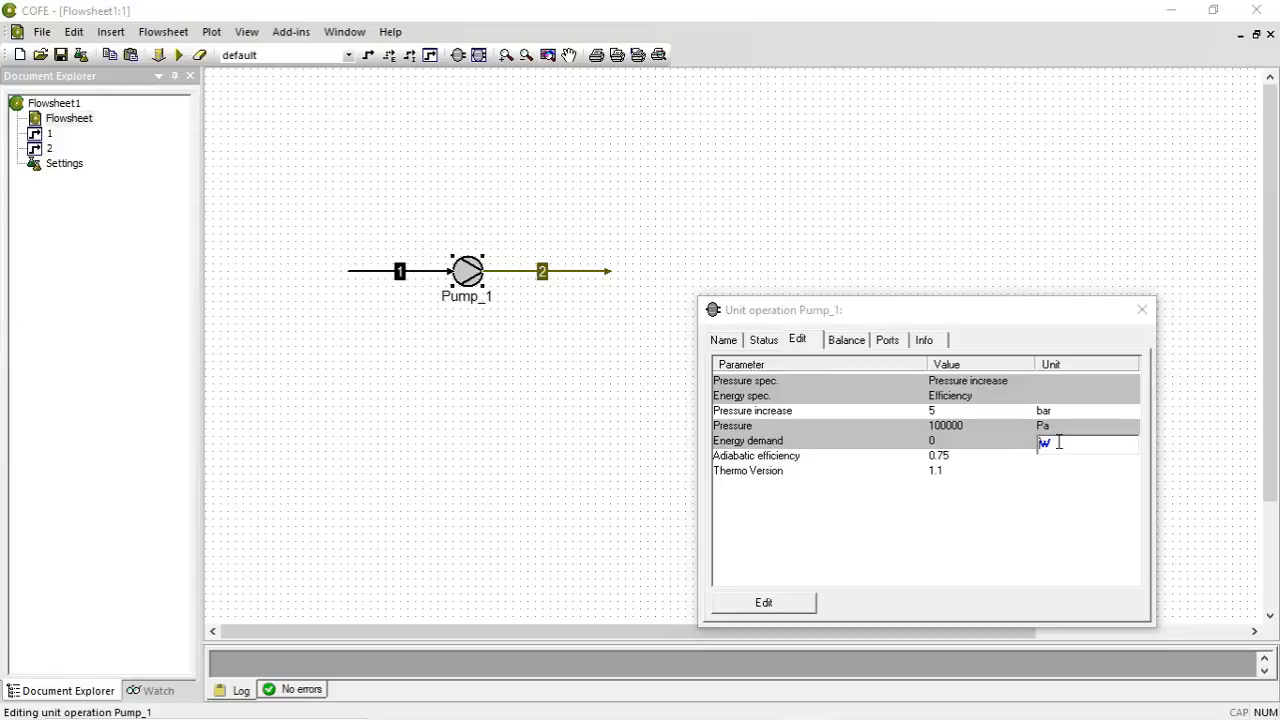
left_click(1058, 442)
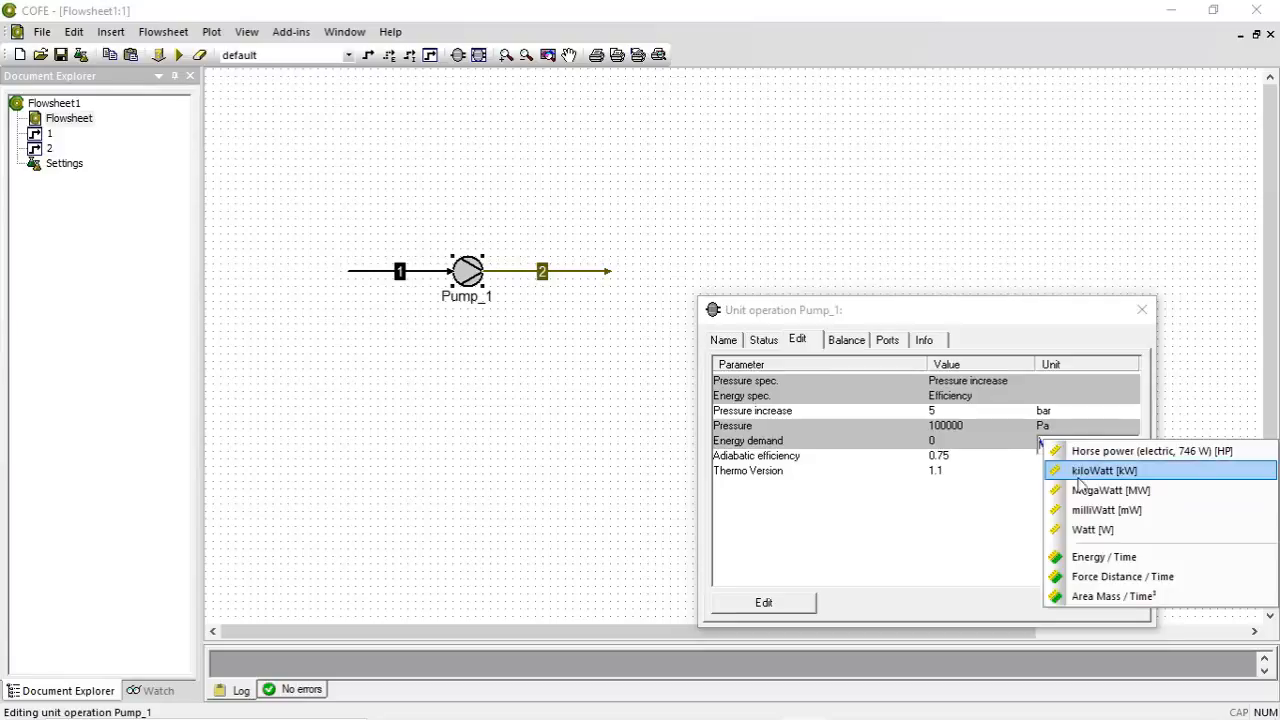
left_click(1088, 474)
left_click(930, 512)
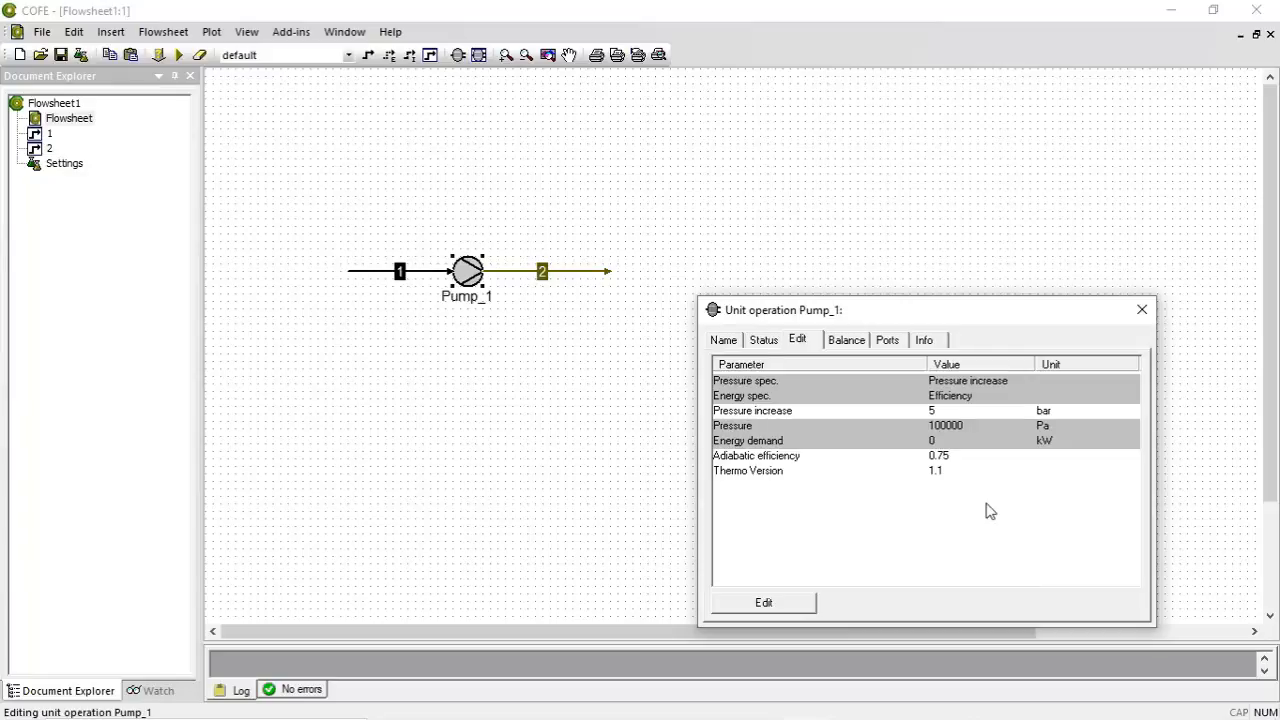
left_click(1143, 311)
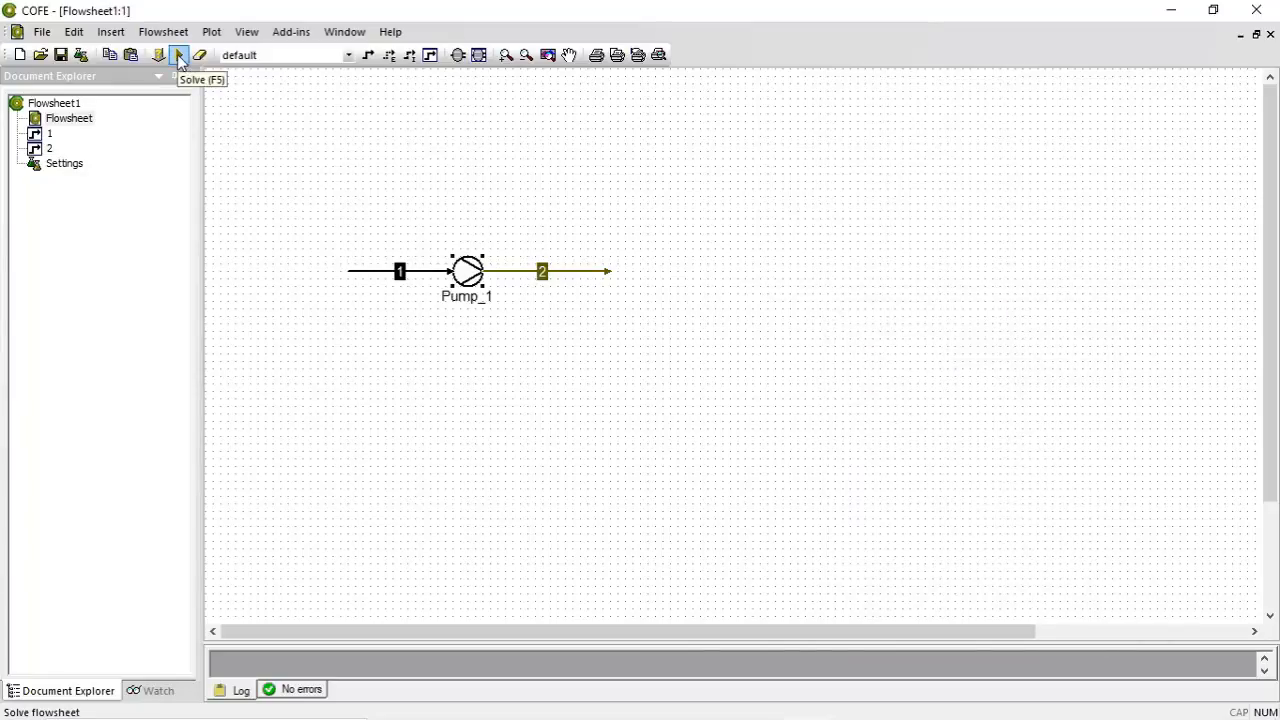
- Solve the flowsheet and review the calculated results of the pump and outlet stream 2
left_click(179, 56)
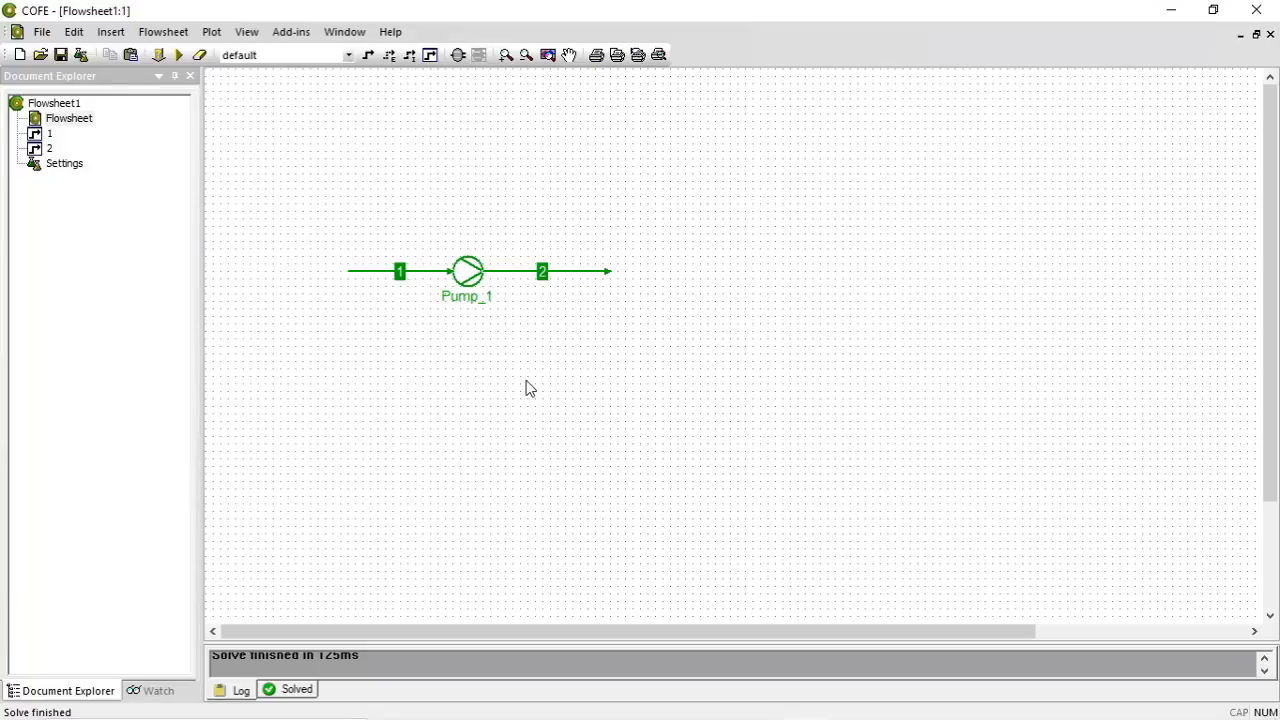
double_click(476, 276)
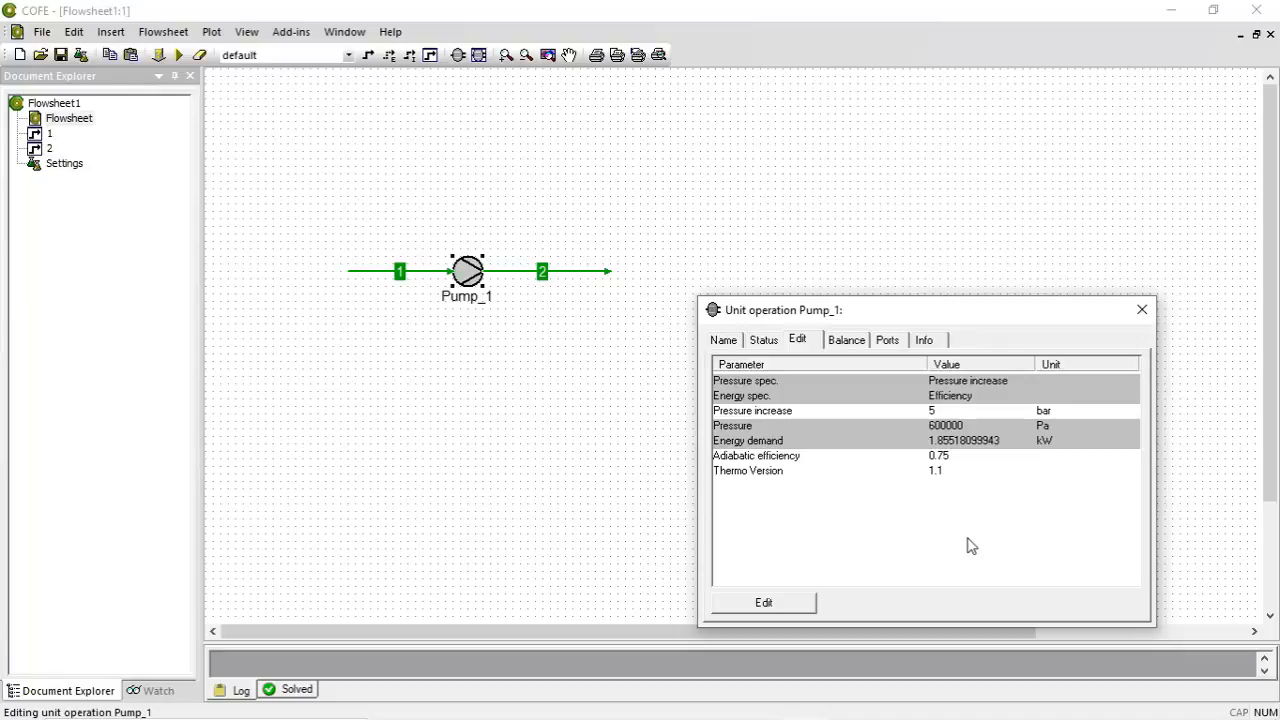
left_click(1142, 312)
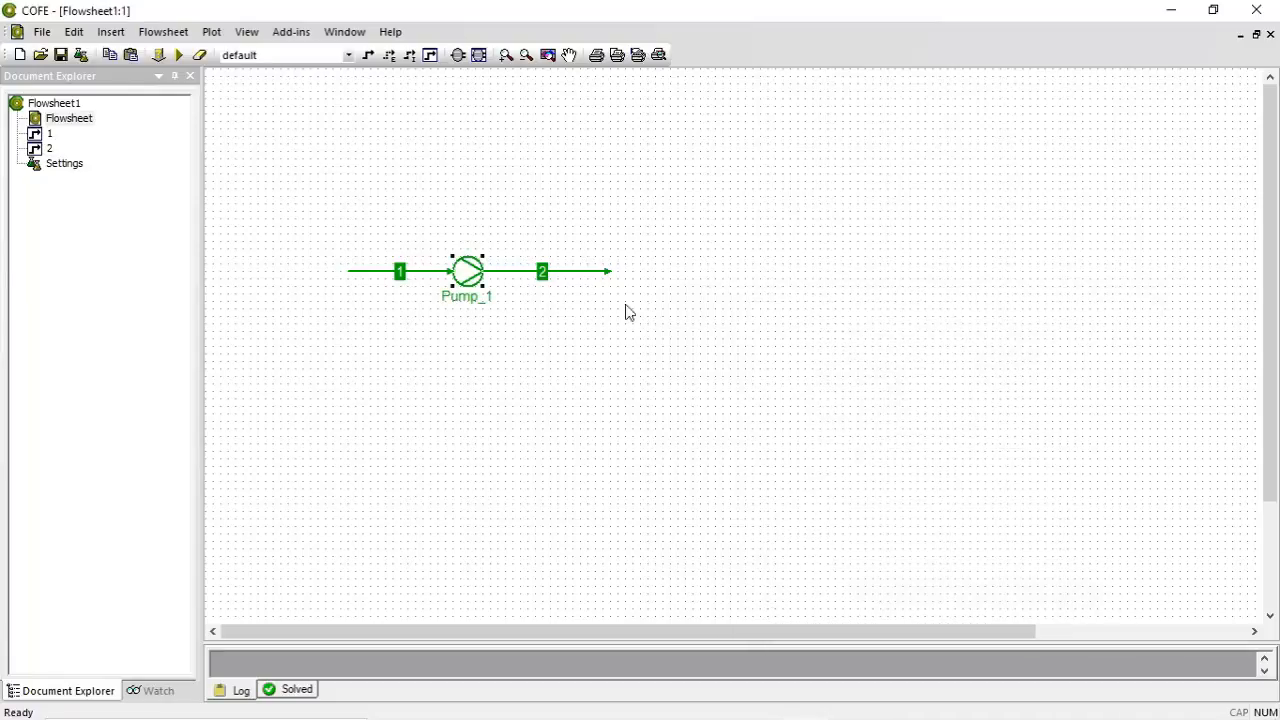
double_click(591, 274)
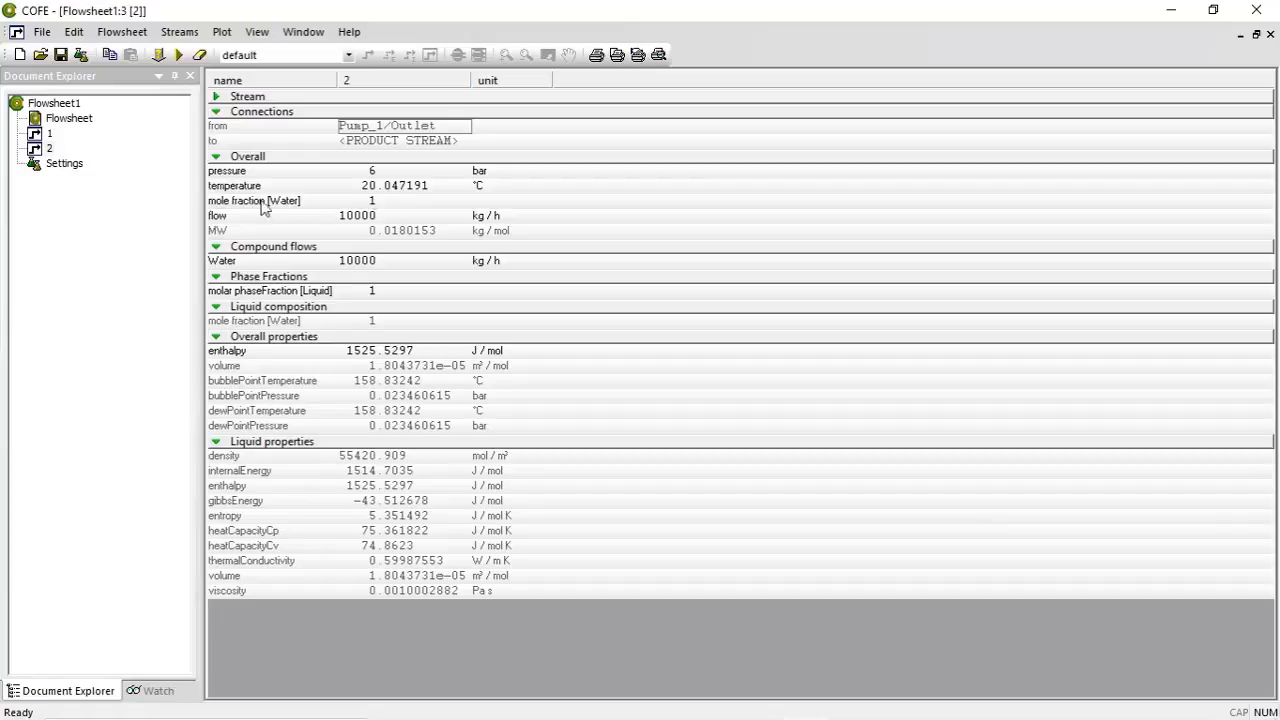
double_click(70, 118)
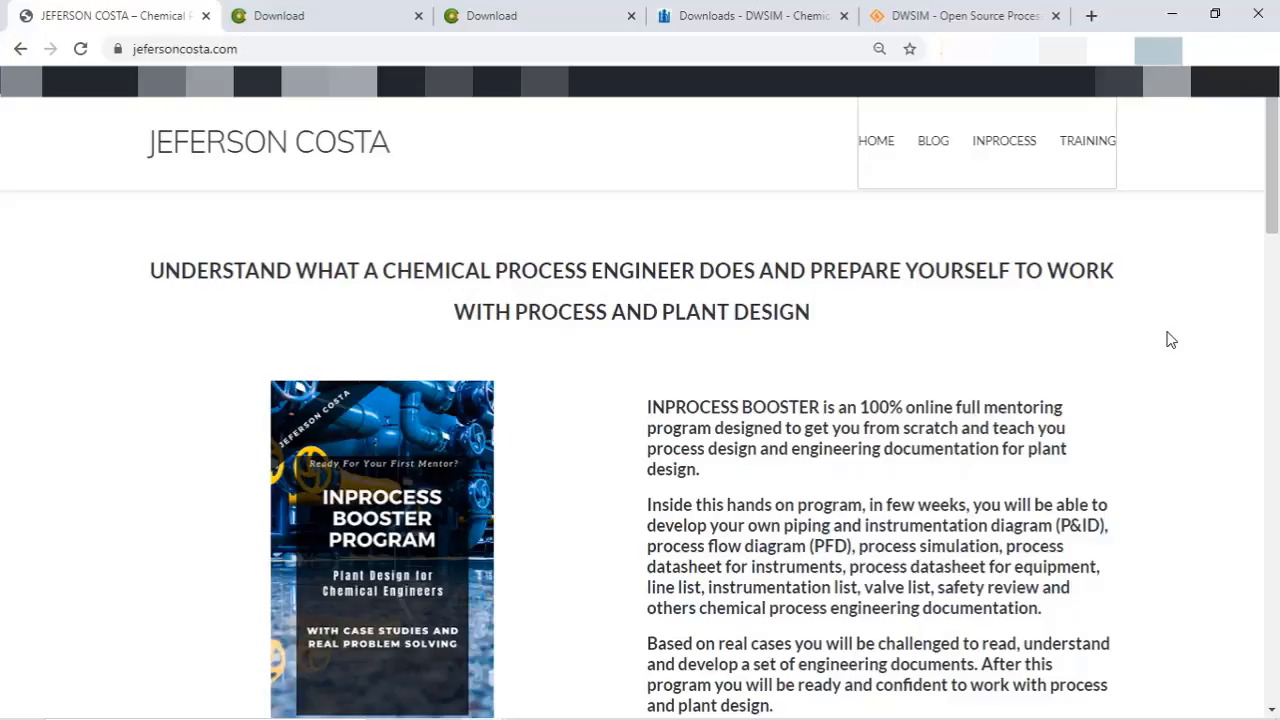
- Look through the process engineering website's home page in the web browser, down to the blog posts
scroll(1171, 340, "down", 9)
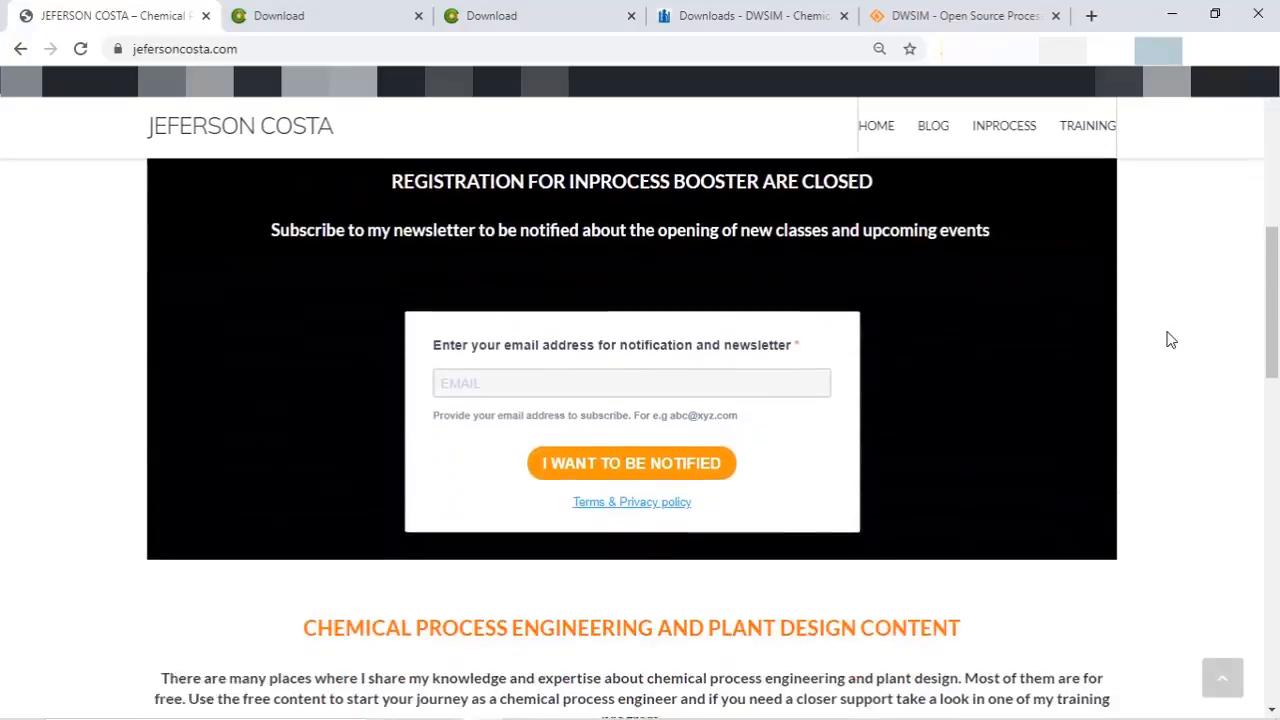
scroll(1171, 340, "down", 2)
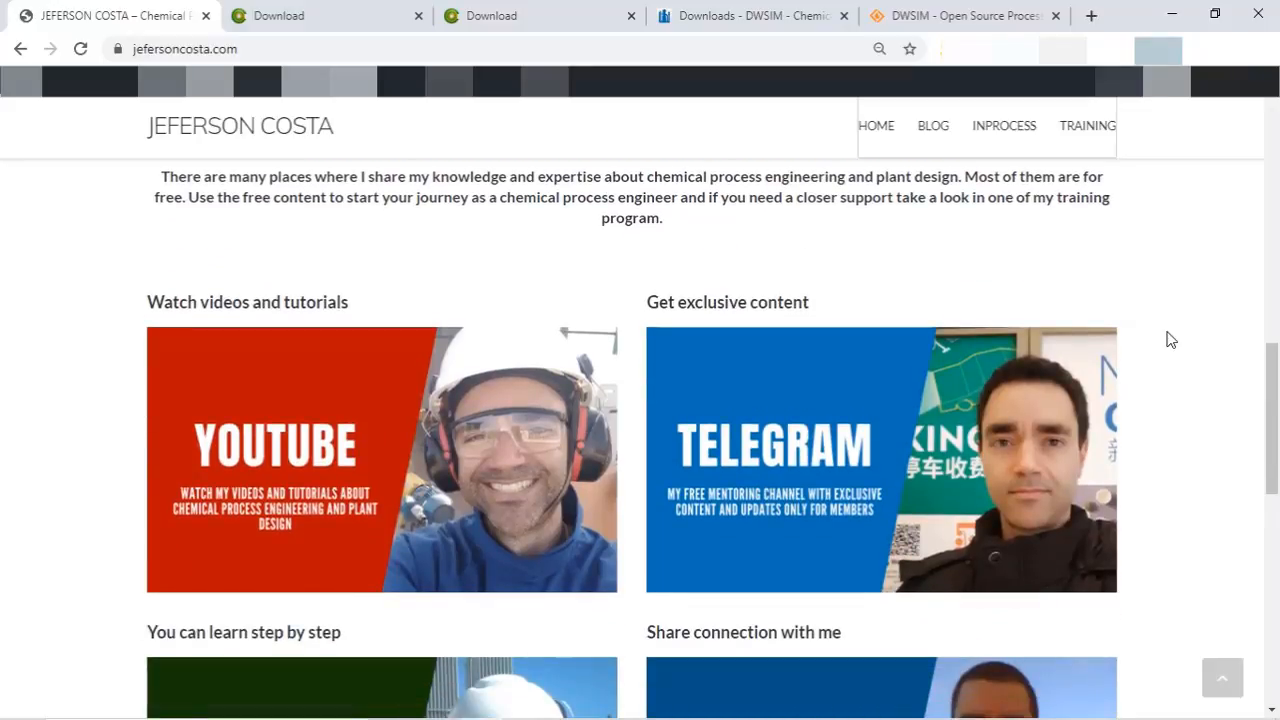
scroll(1171, 340, "down", 3)
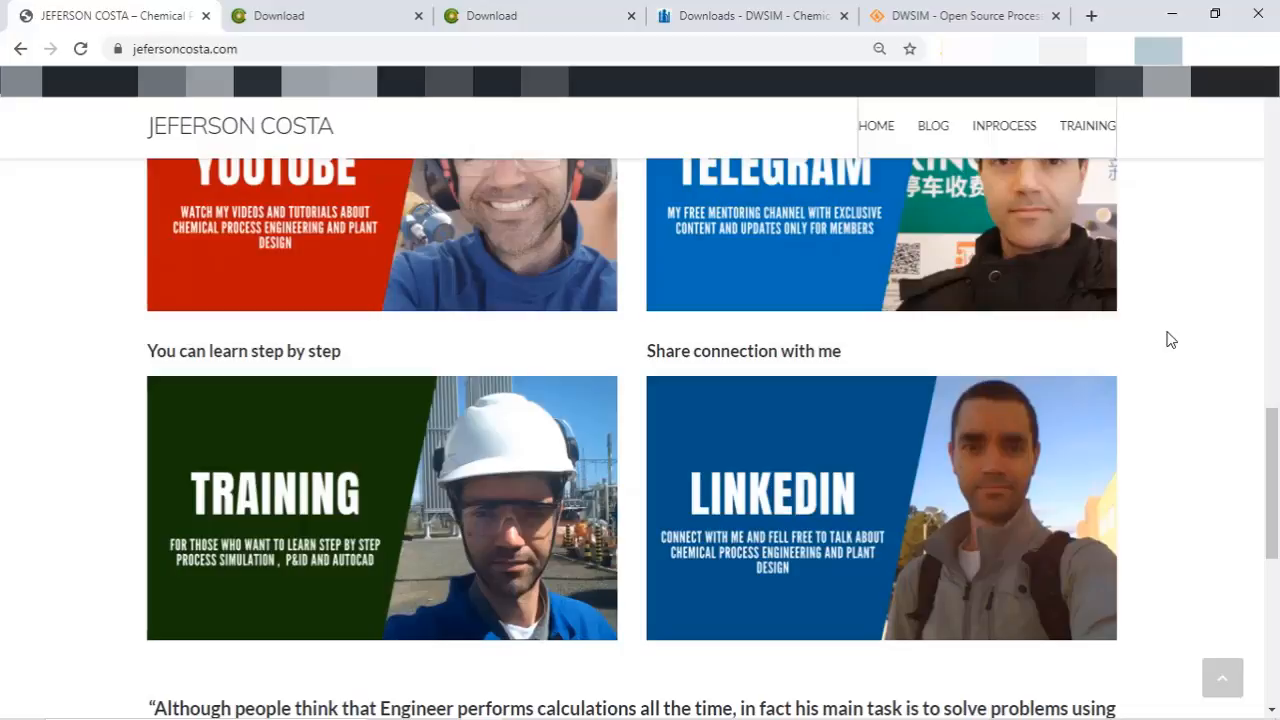
scroll(1171, 340, "down", 6)
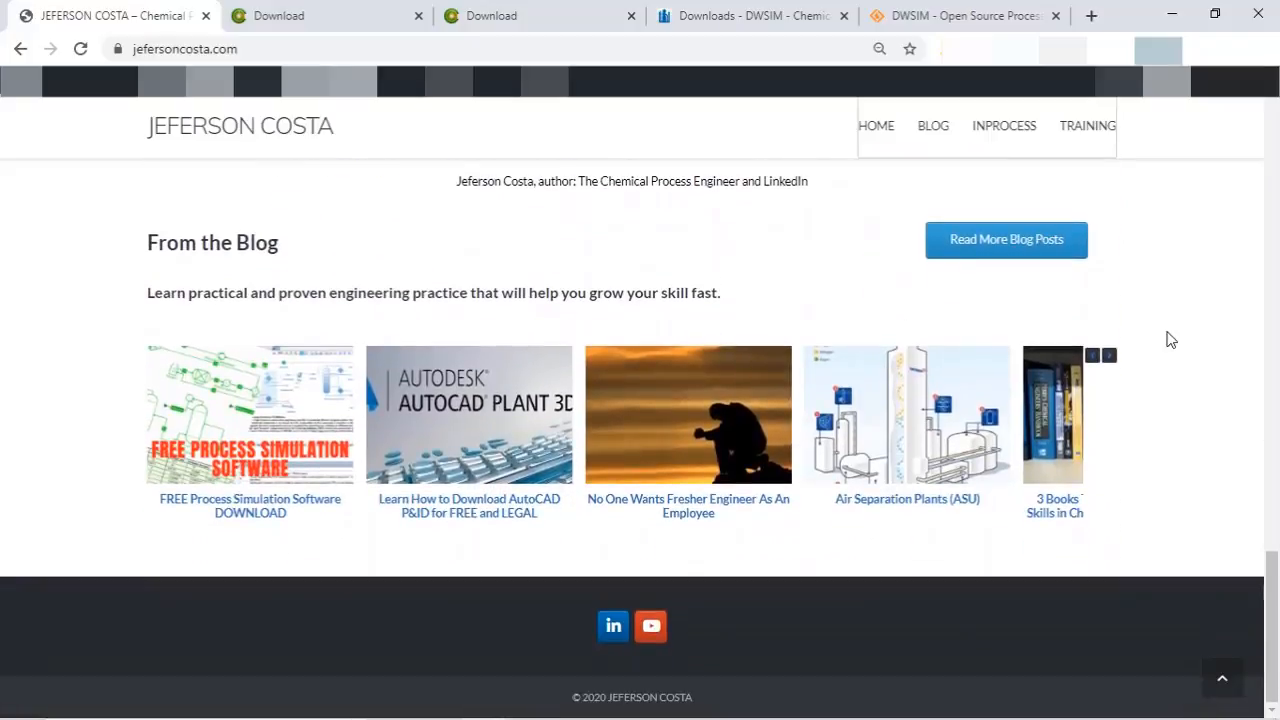